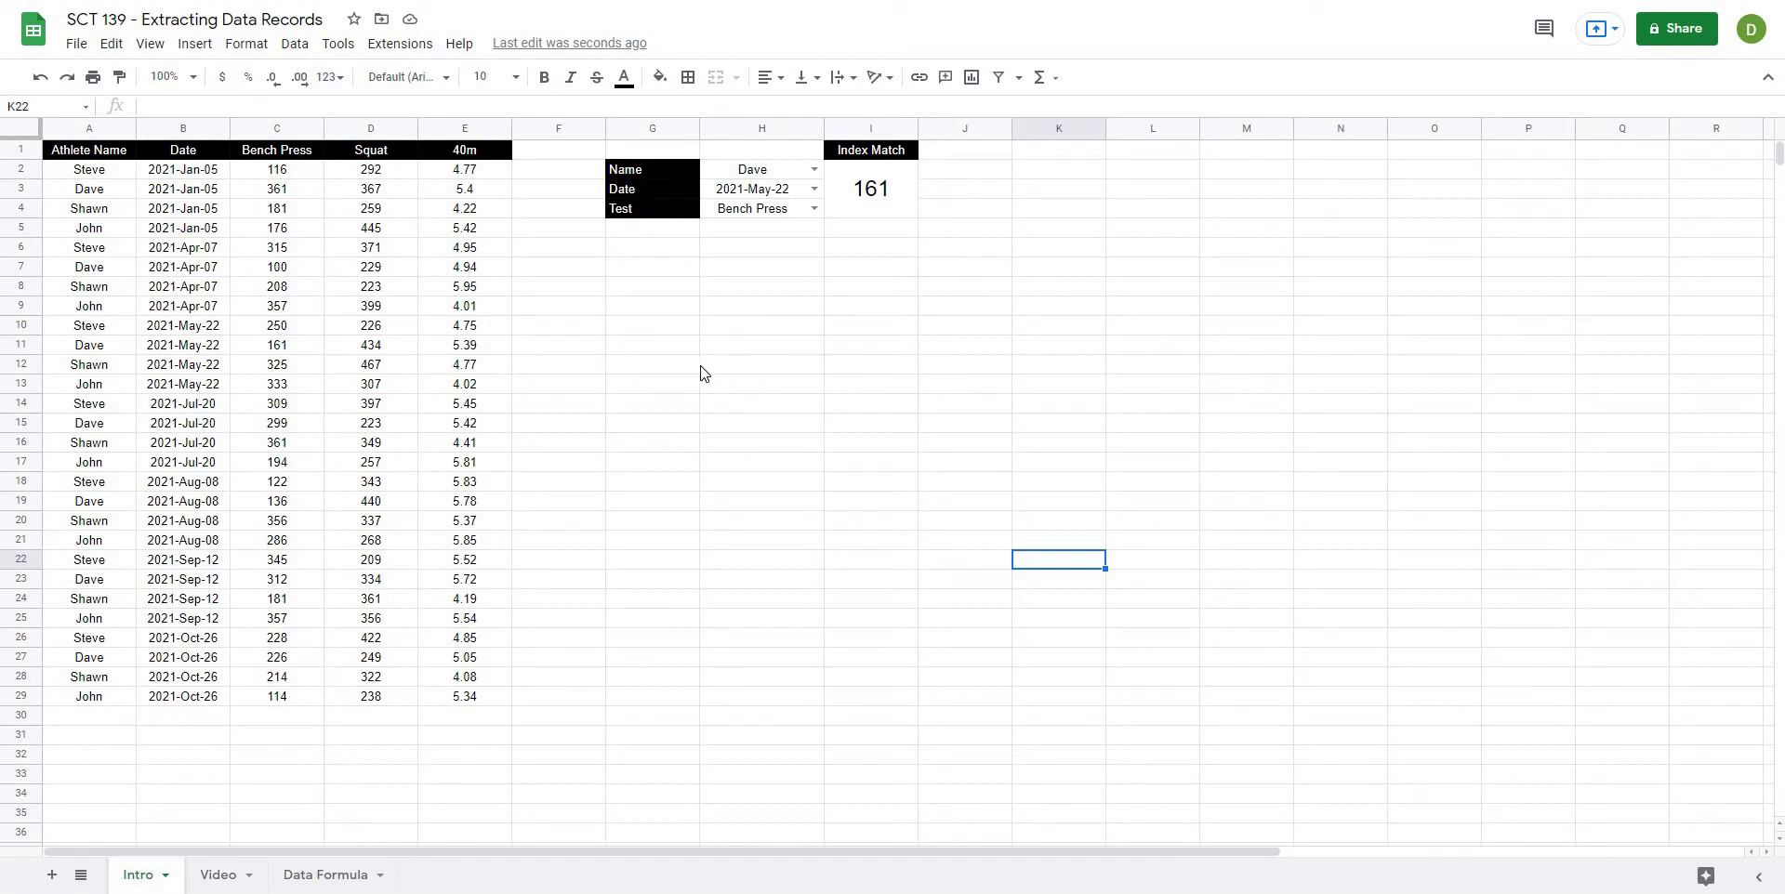
# Step: Choose Shawn, 2021-Sep-12 and 40m in the H2–H4 lookup dropdowns
pyautogui.click(815, 170)
pyautogui.click(753, 246)
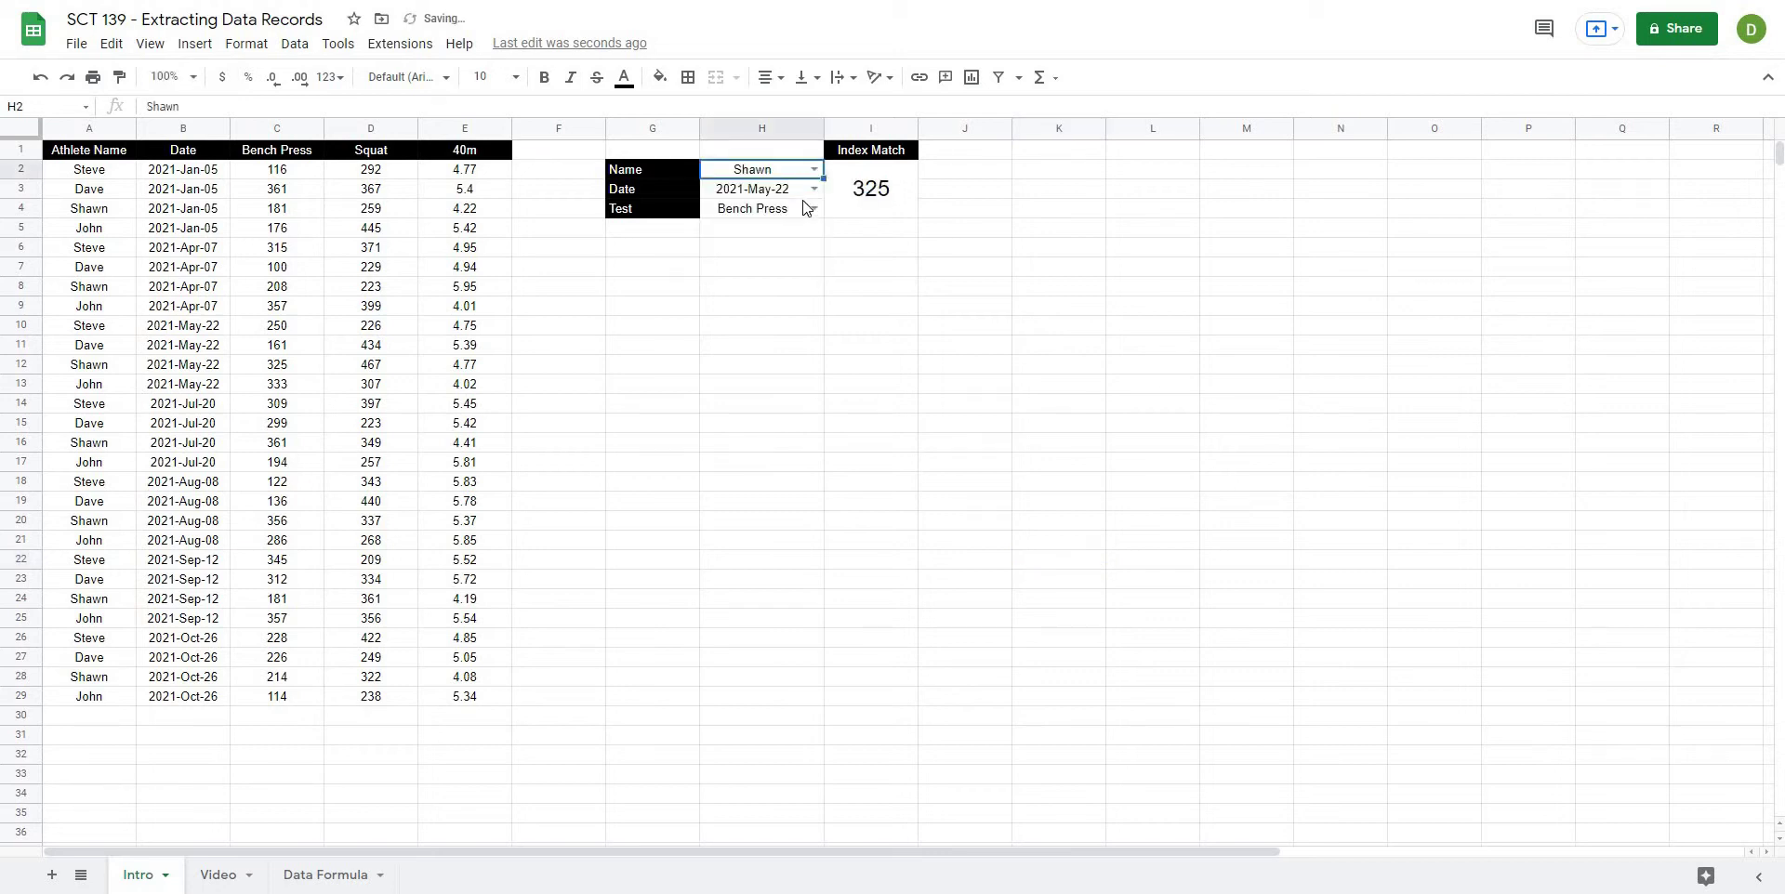
pyautogui.click(812, 190)
pyautogui.click(757, 333)
pyautogui.click(814, 208)
pyautogui.click(721, 279)
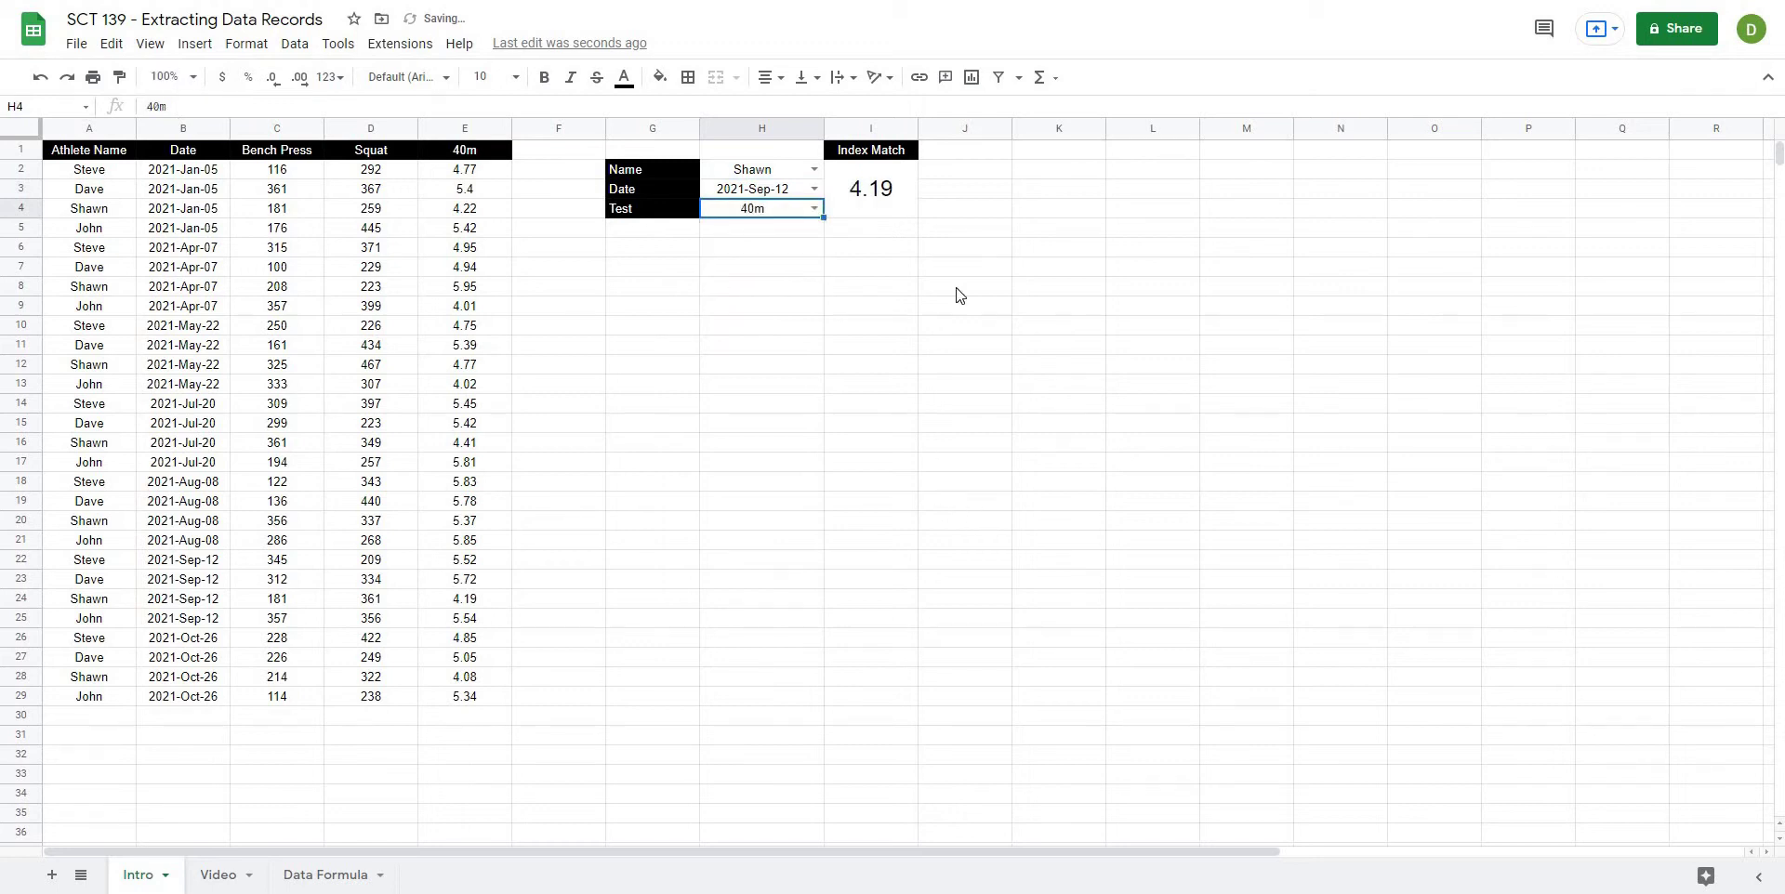
pyautogui.click(969, 250)
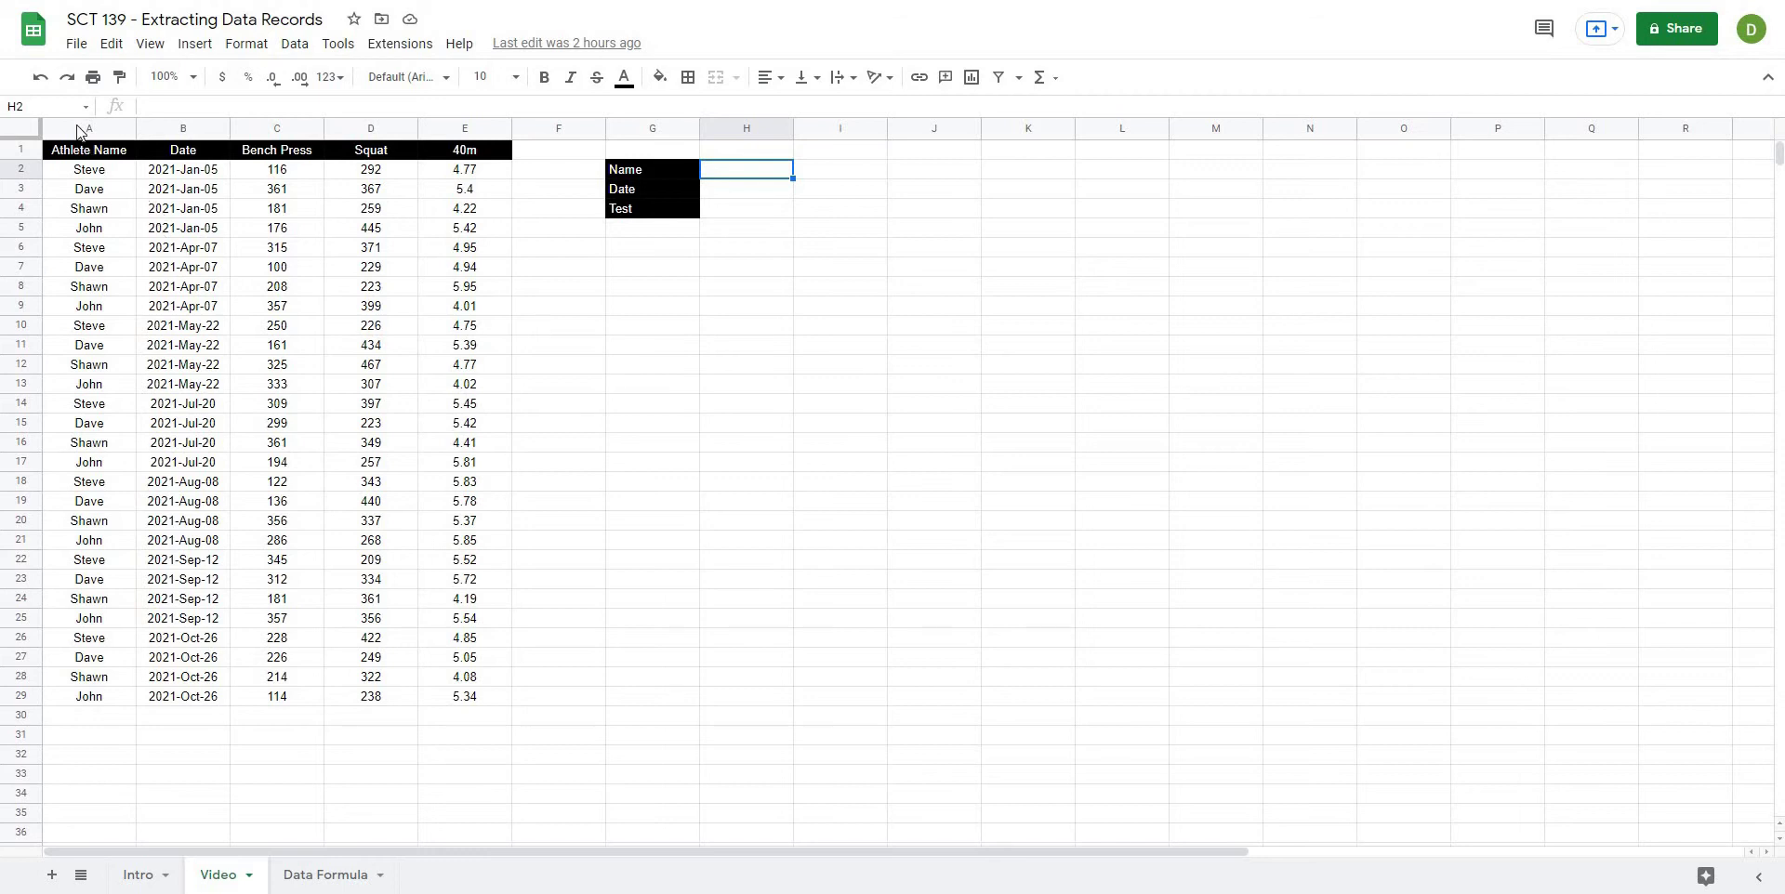
# Step: Highlight data columns A–E, the Name/Date/Test labels, and Steve's first record
pyautogui.moveTo(77, 130); pyautogui.dragTo(488, 128)
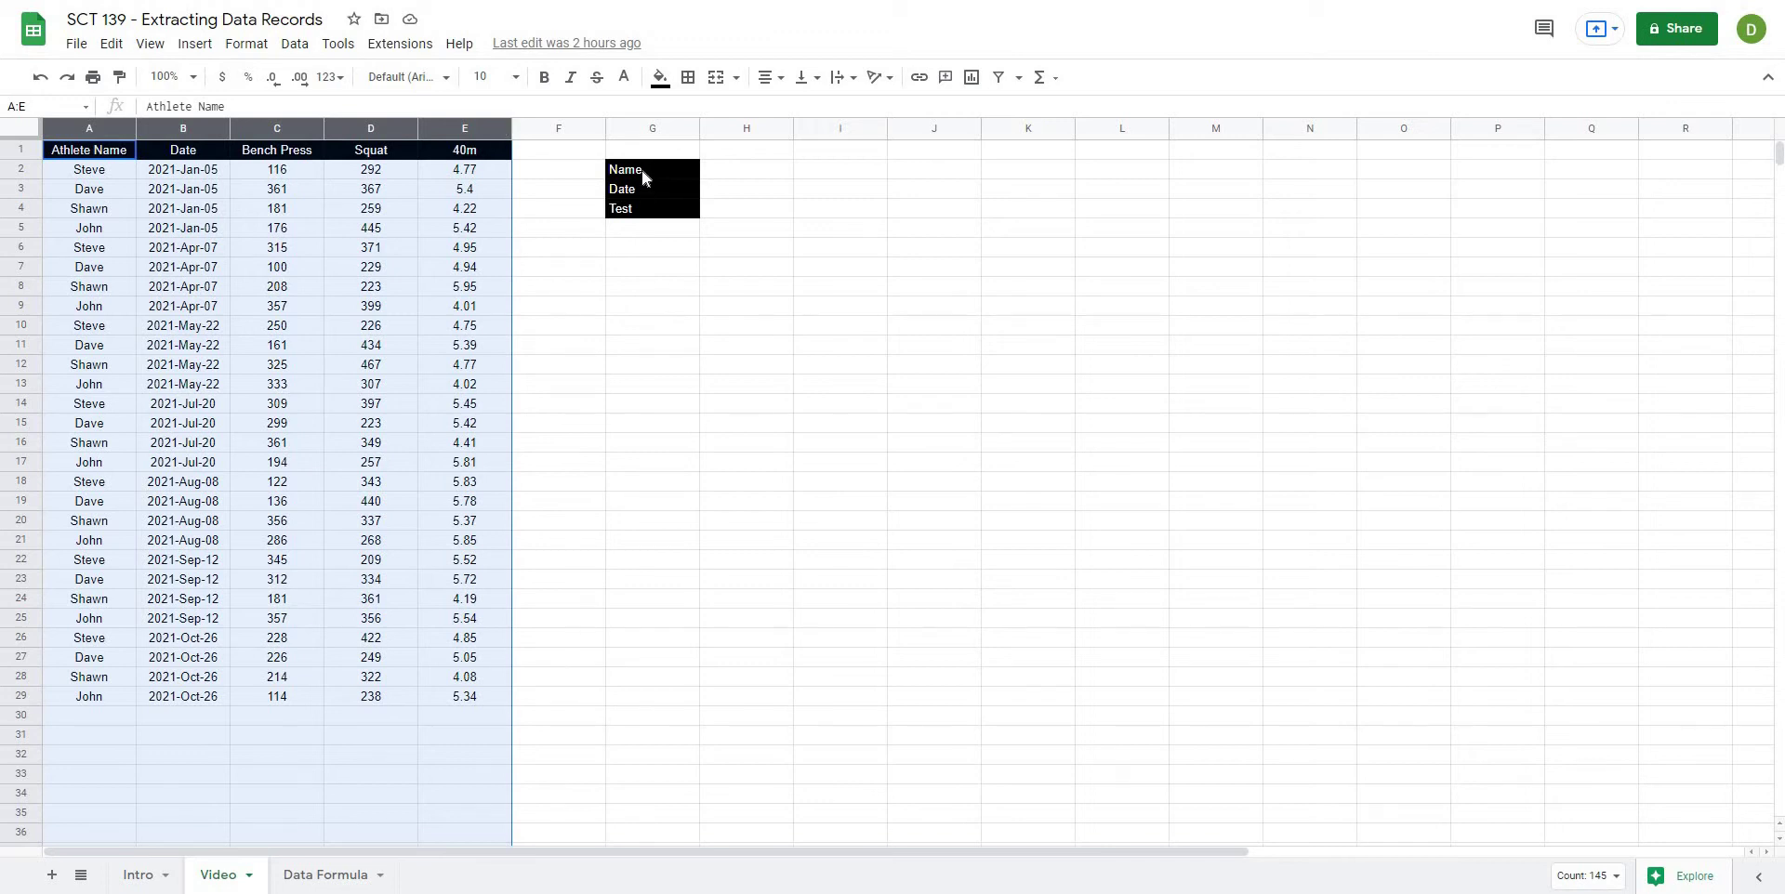
pyautogui.moveTo(642, 170); pyautogui.dragTo(648, 212)
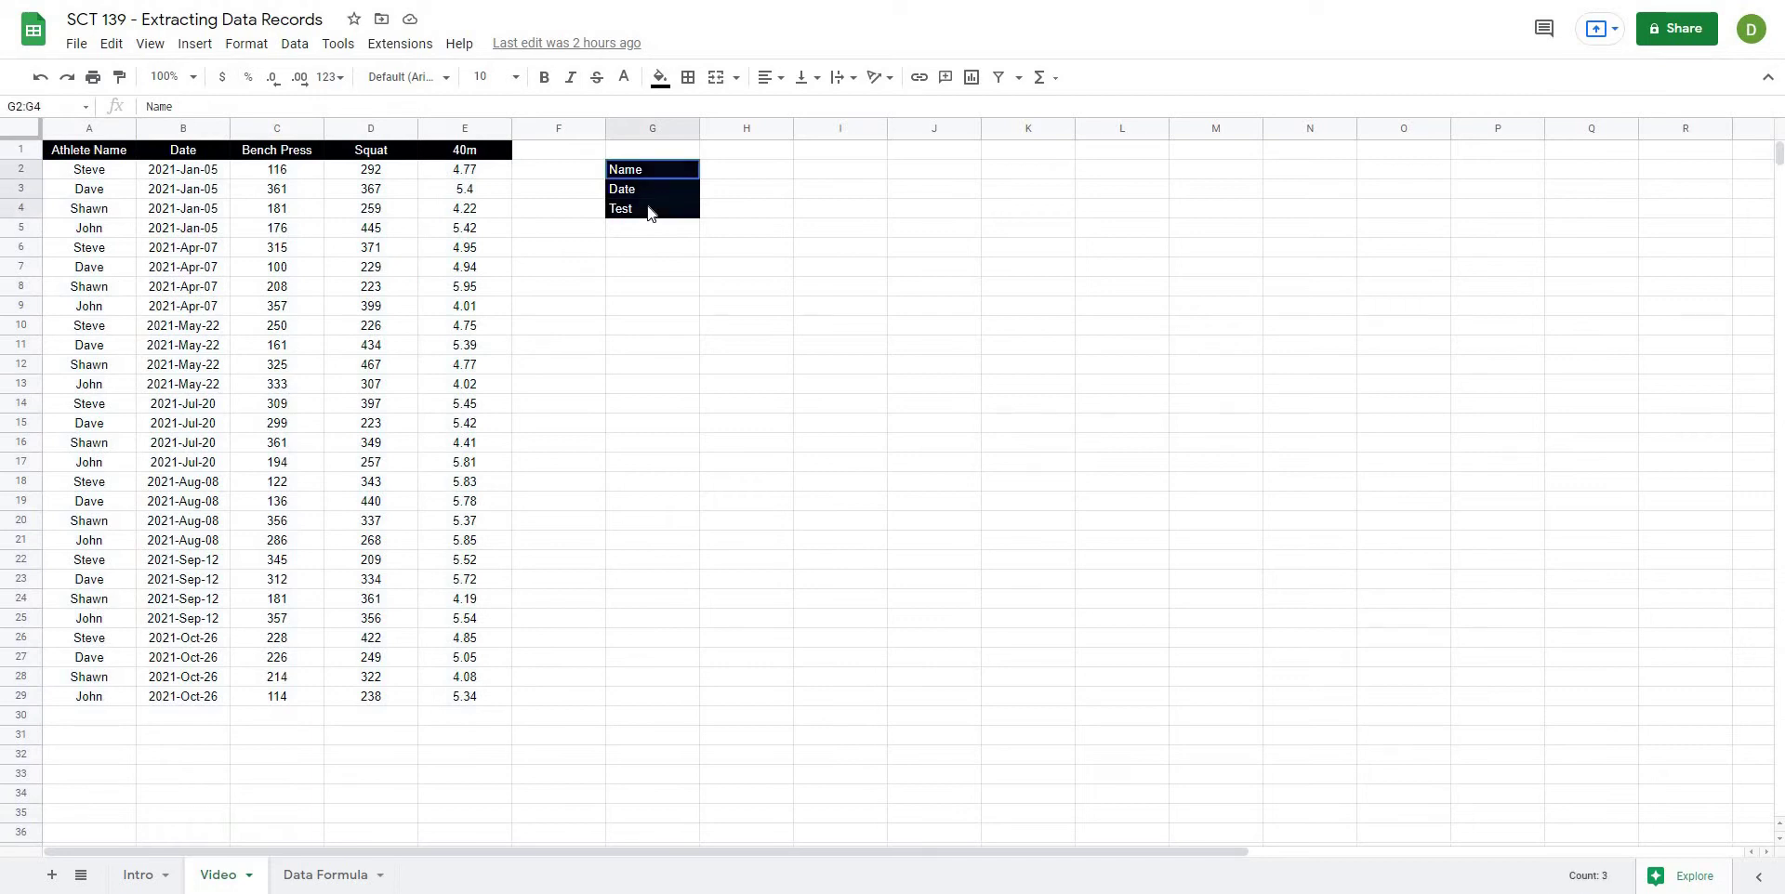
pyautogui.click(656, 323)
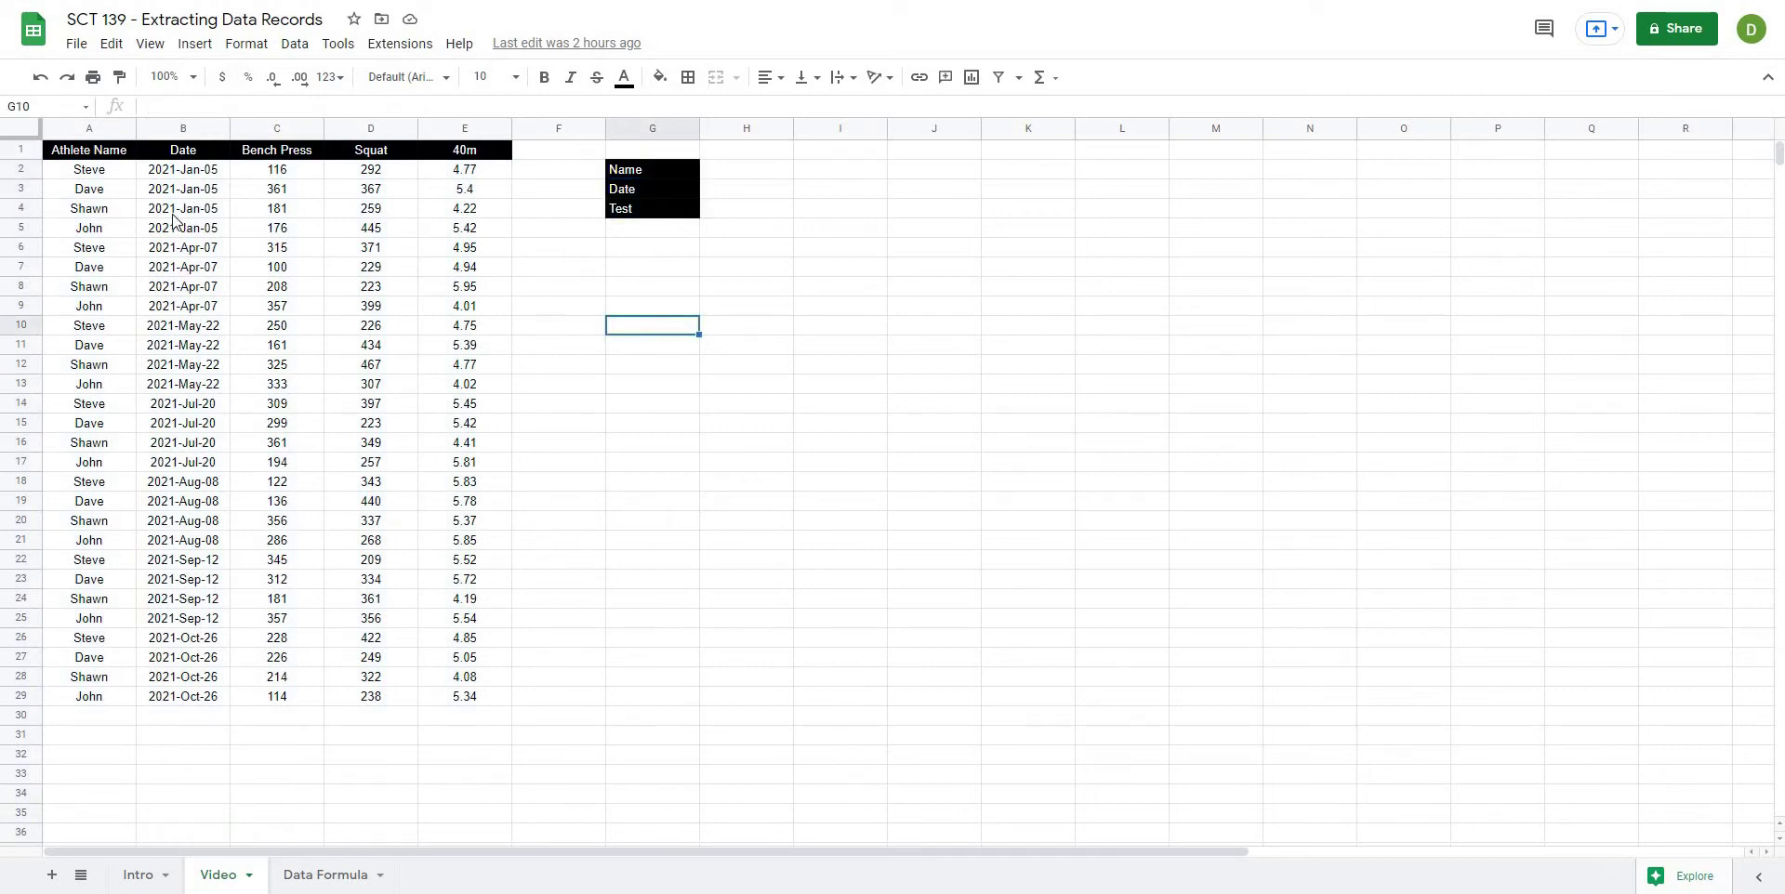
pyautogui.click(84, 177)
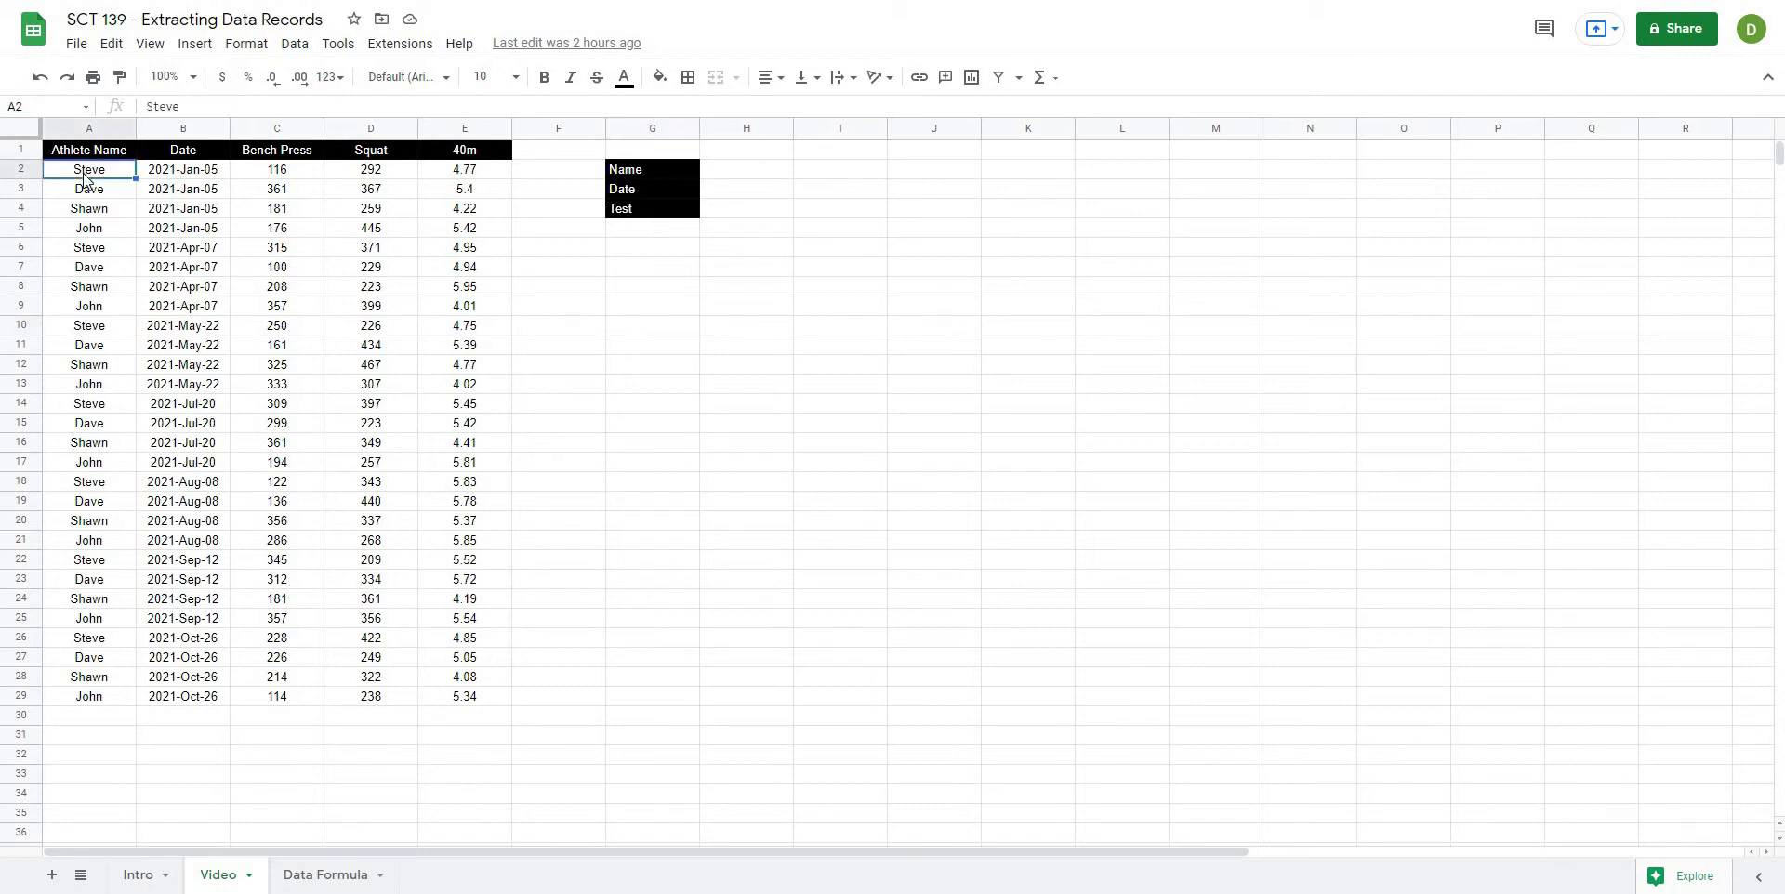
pyautogui.moveTo(172, 175); pyautogui.dragTo(112, 171)
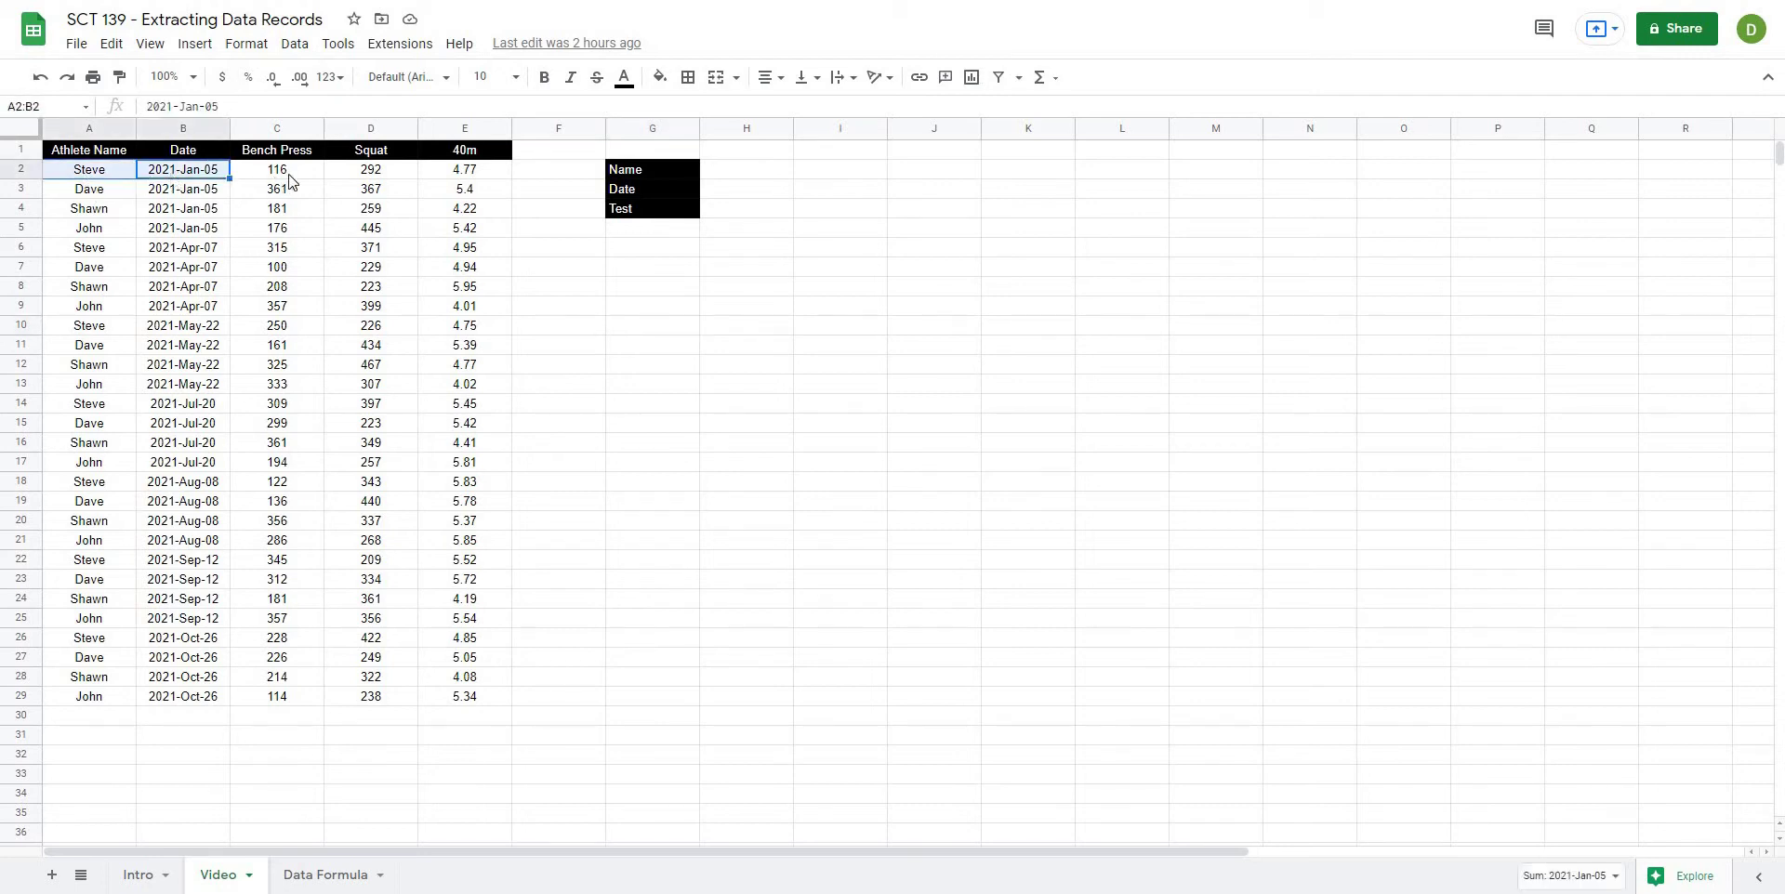
pyautogui.moveTo(297, 177); pyautogui.dragTo(510, 169)
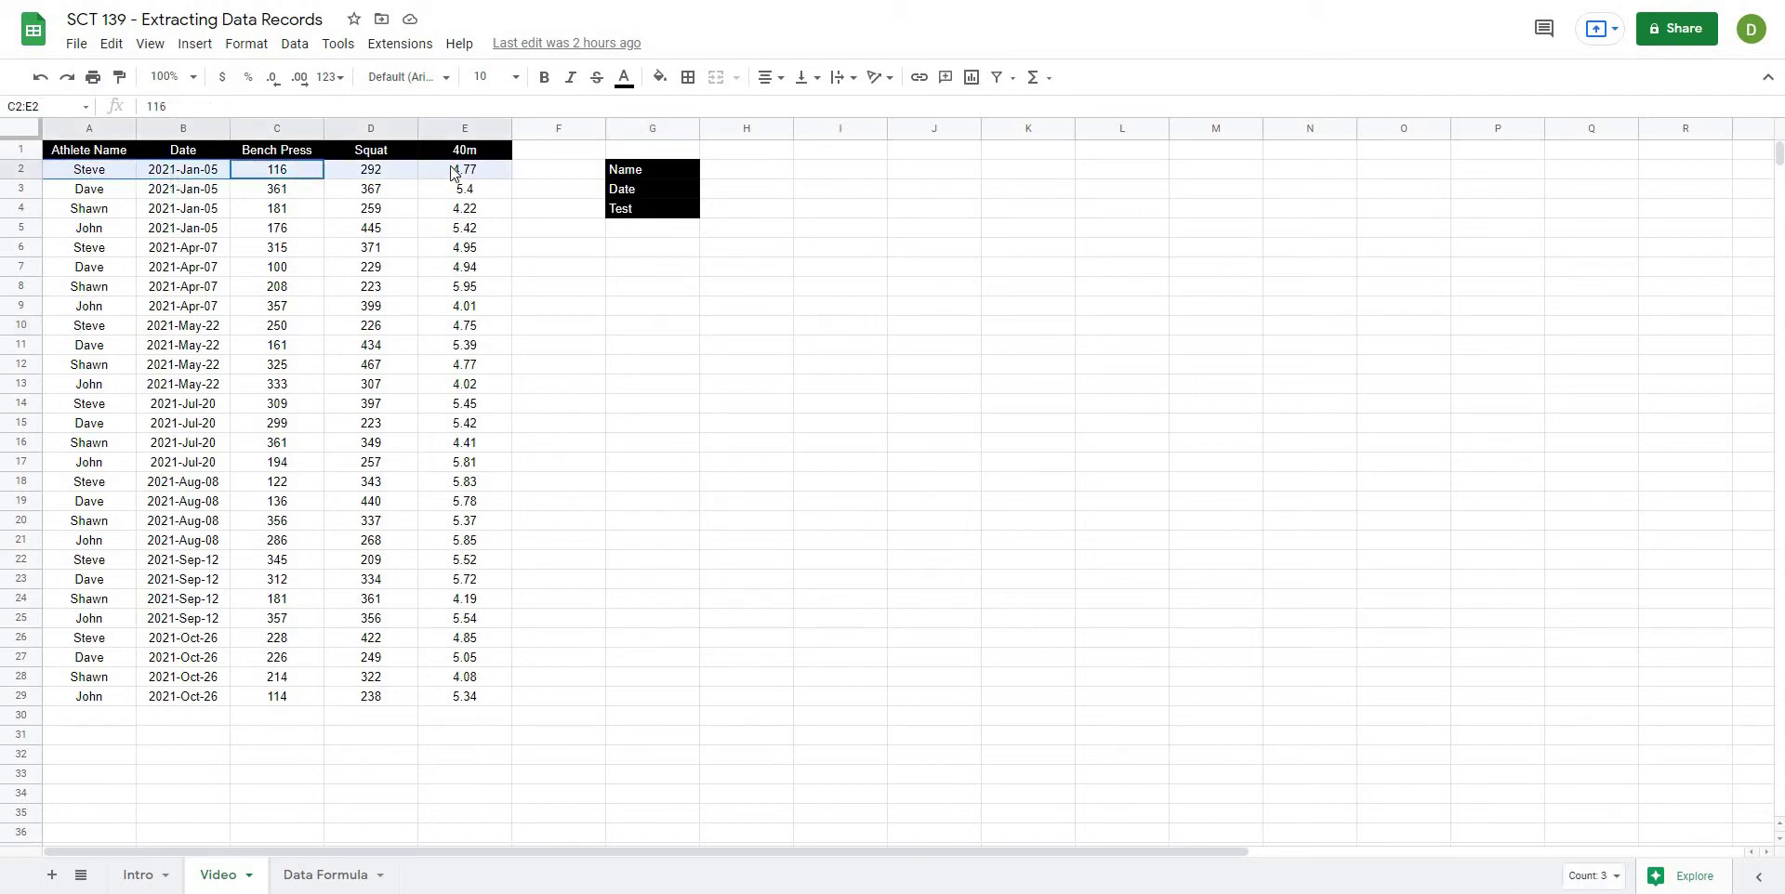
pyautogui.click(645, 326)
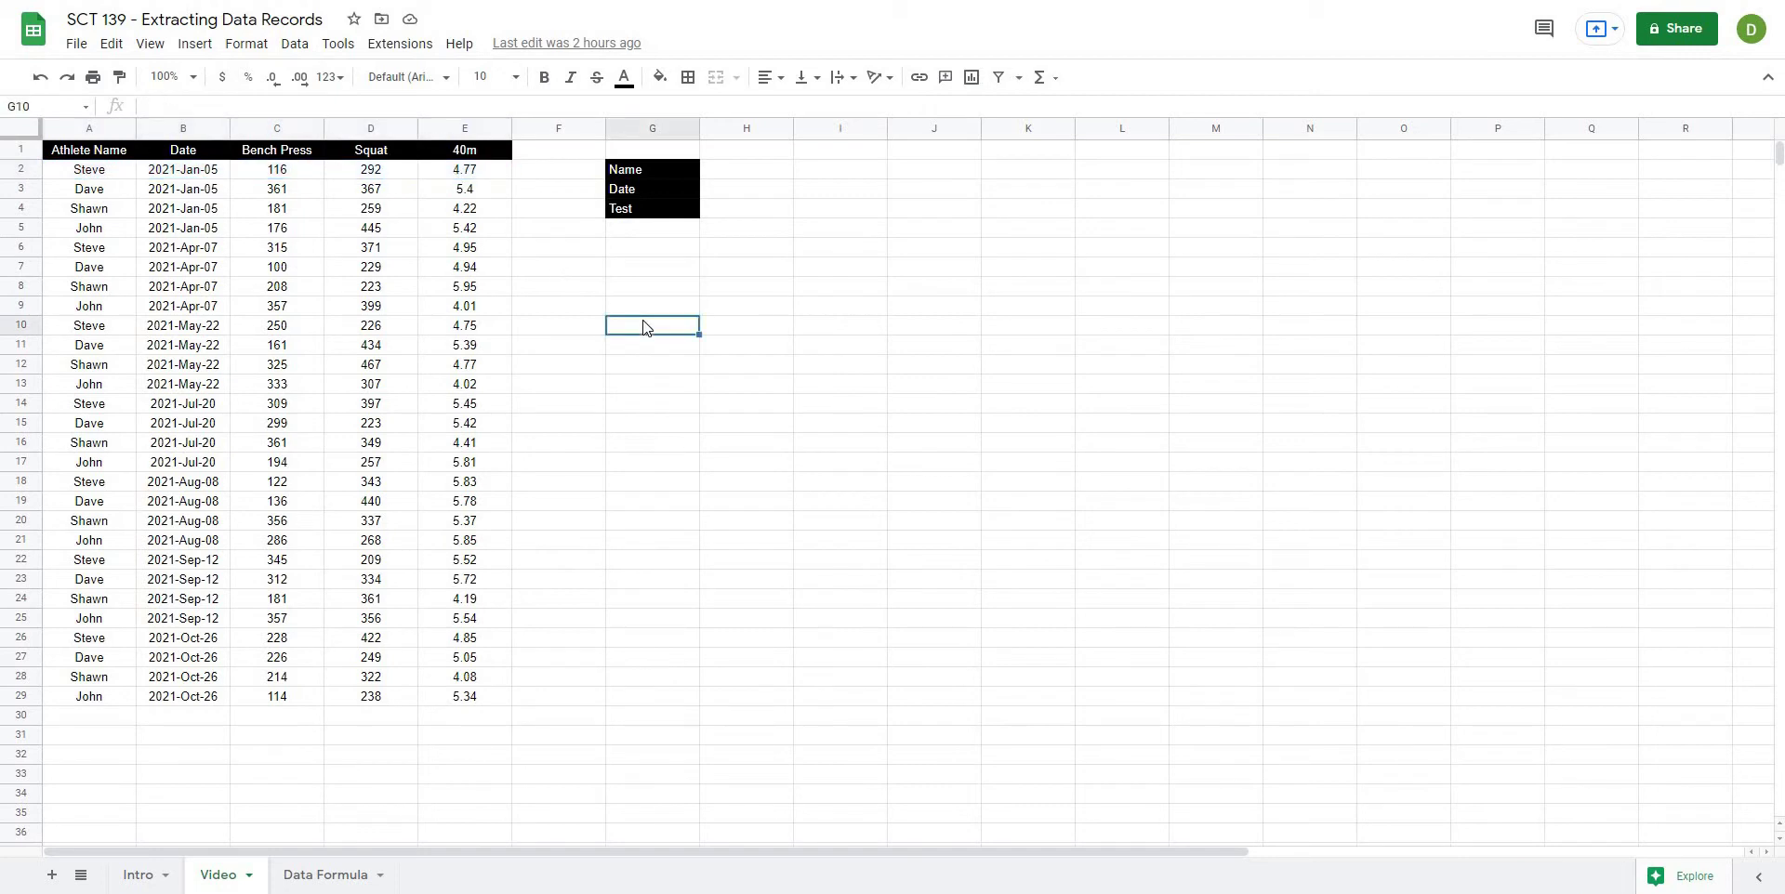
# Step: Widen column H to give the empty input cells more room
pyautogui.click(598, 301)
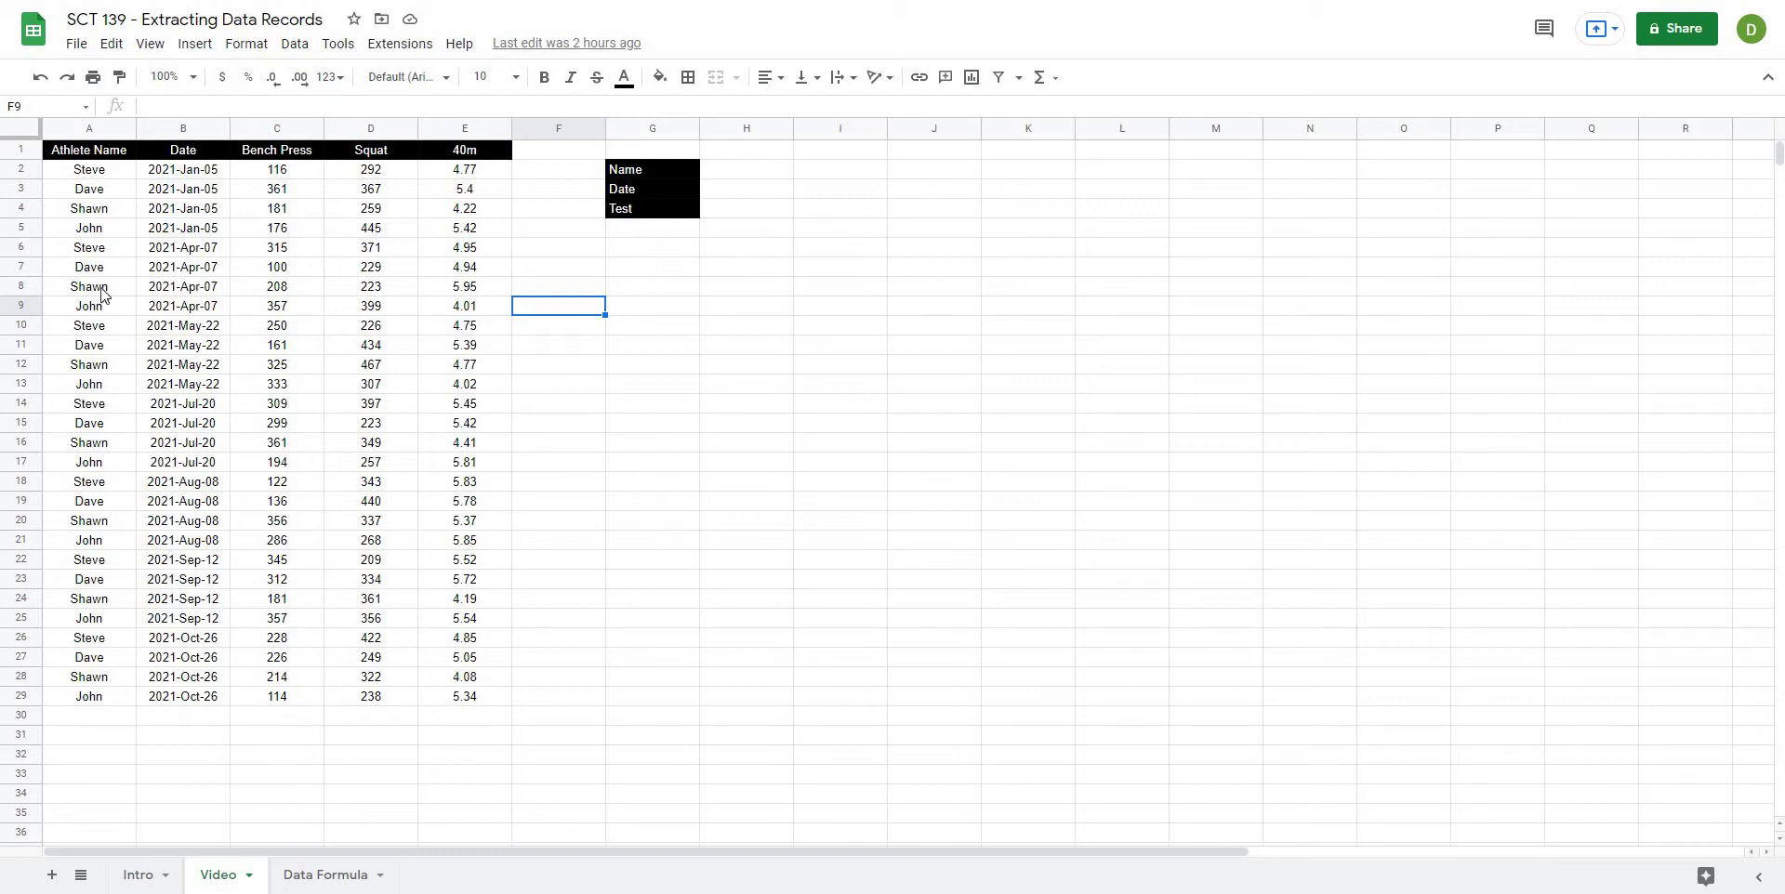
pyautogui.click(767, 291)
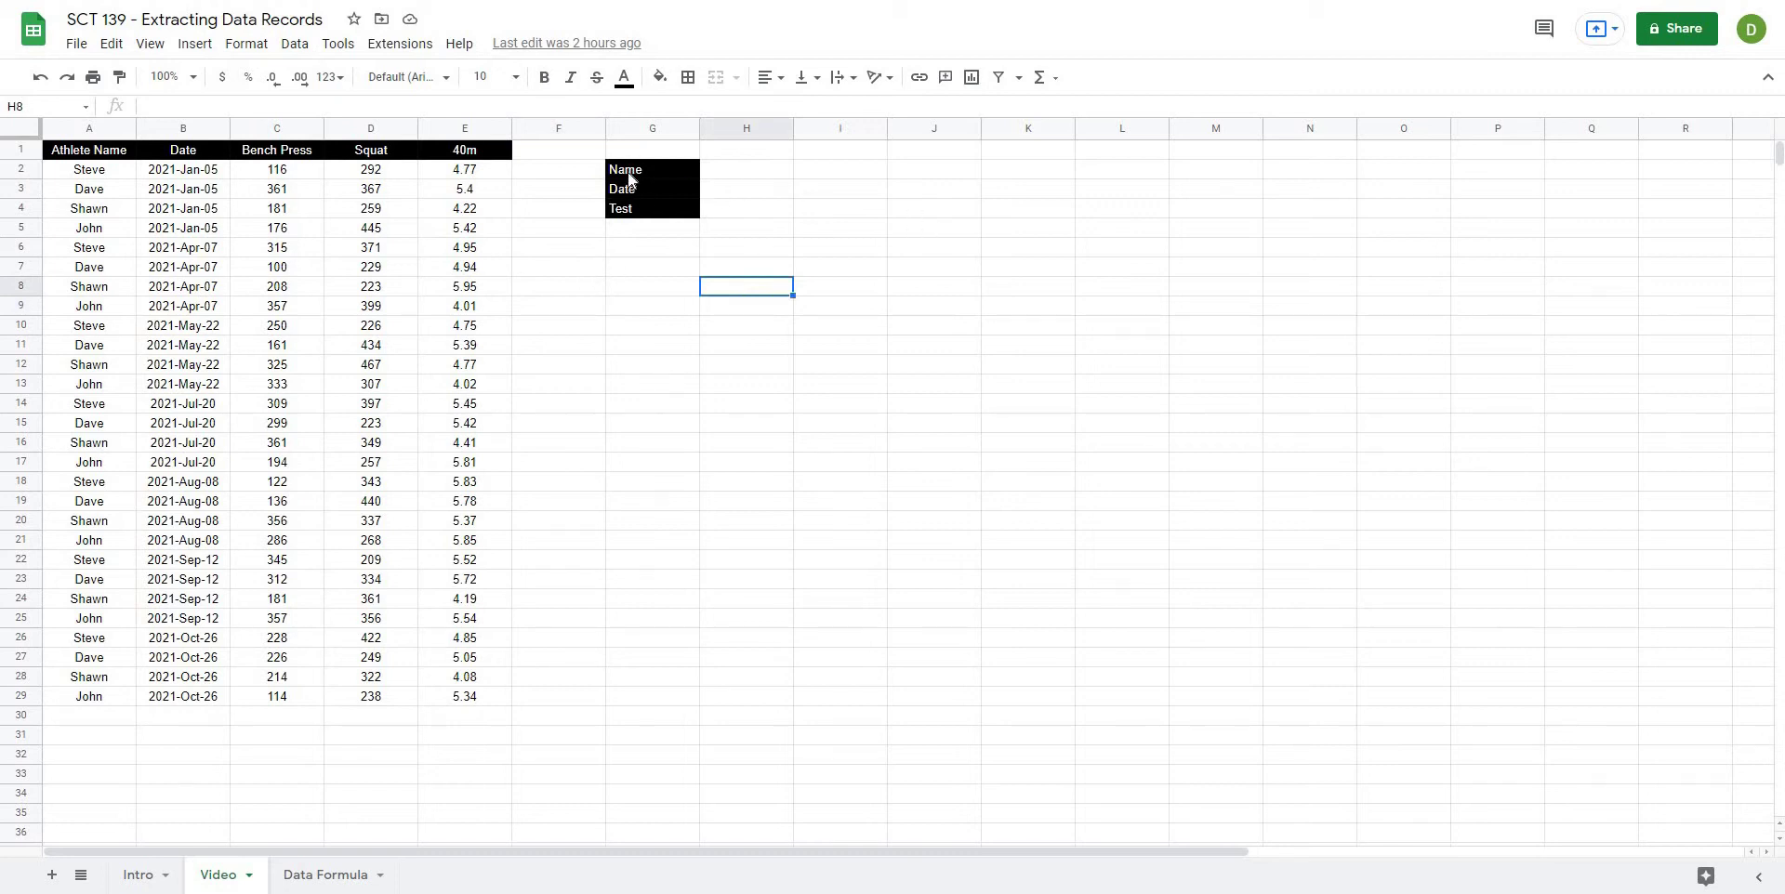
pyautogui.click(761, 169)
pyautogui.click(772, 202)
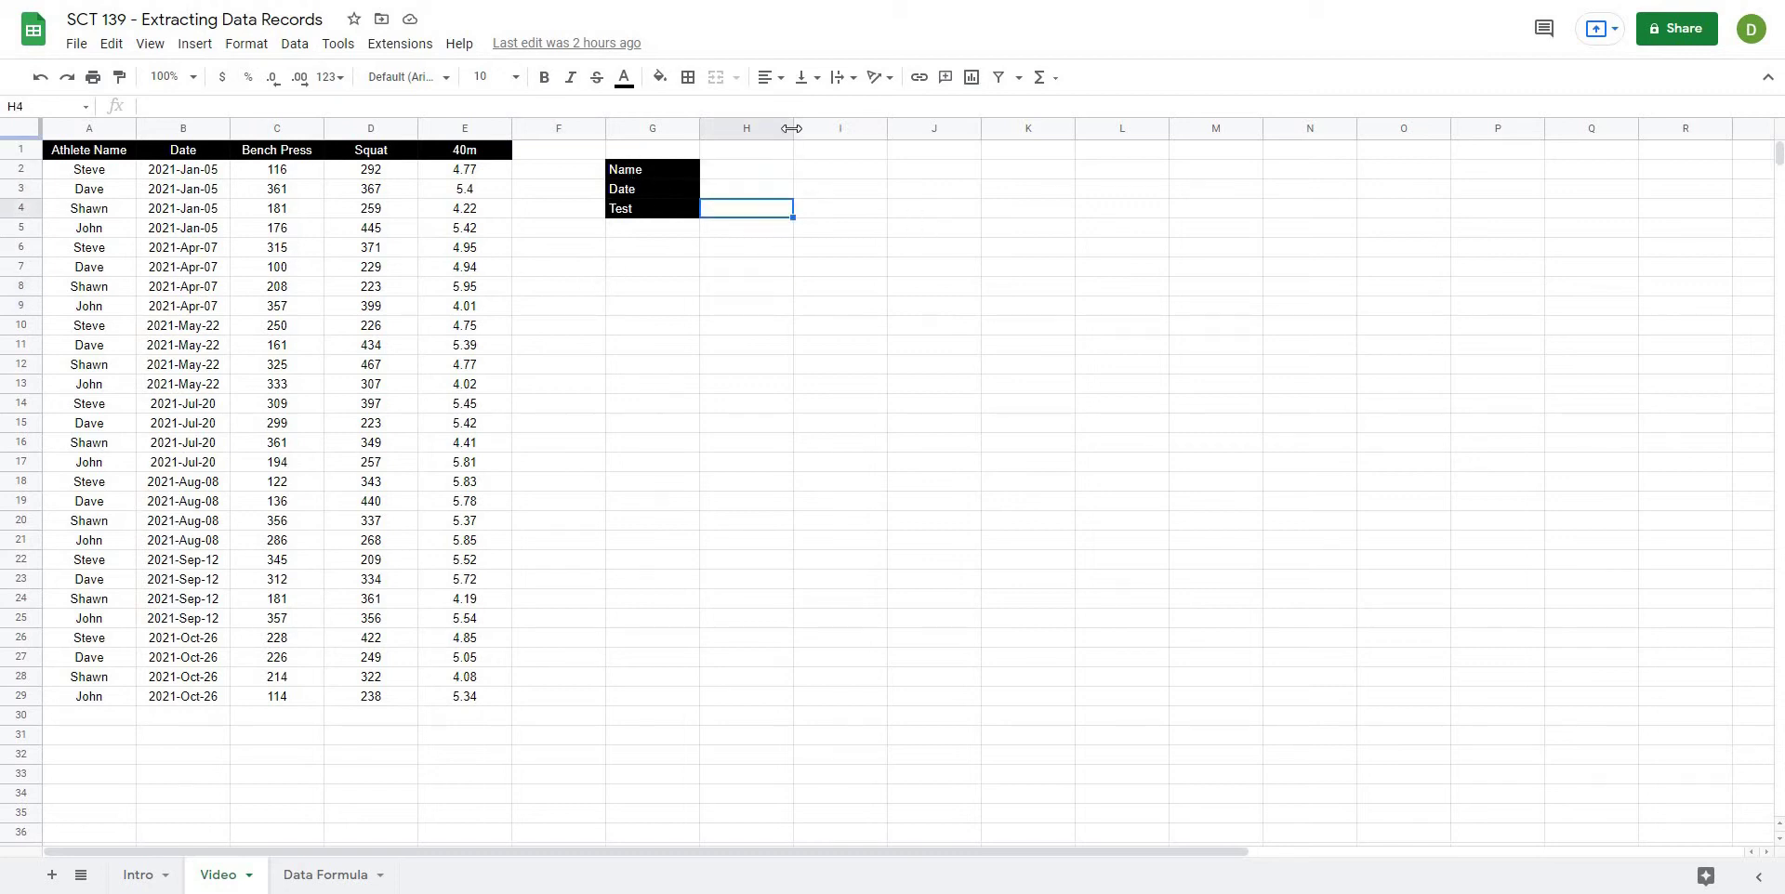
pyautogui.moveTo(793, 130); pyautogui.dragTo(854, 130)
# Step: Walk through the empty Name, Date and Test input cells H2, H3 and H4
pyautogui.click(730, 173)
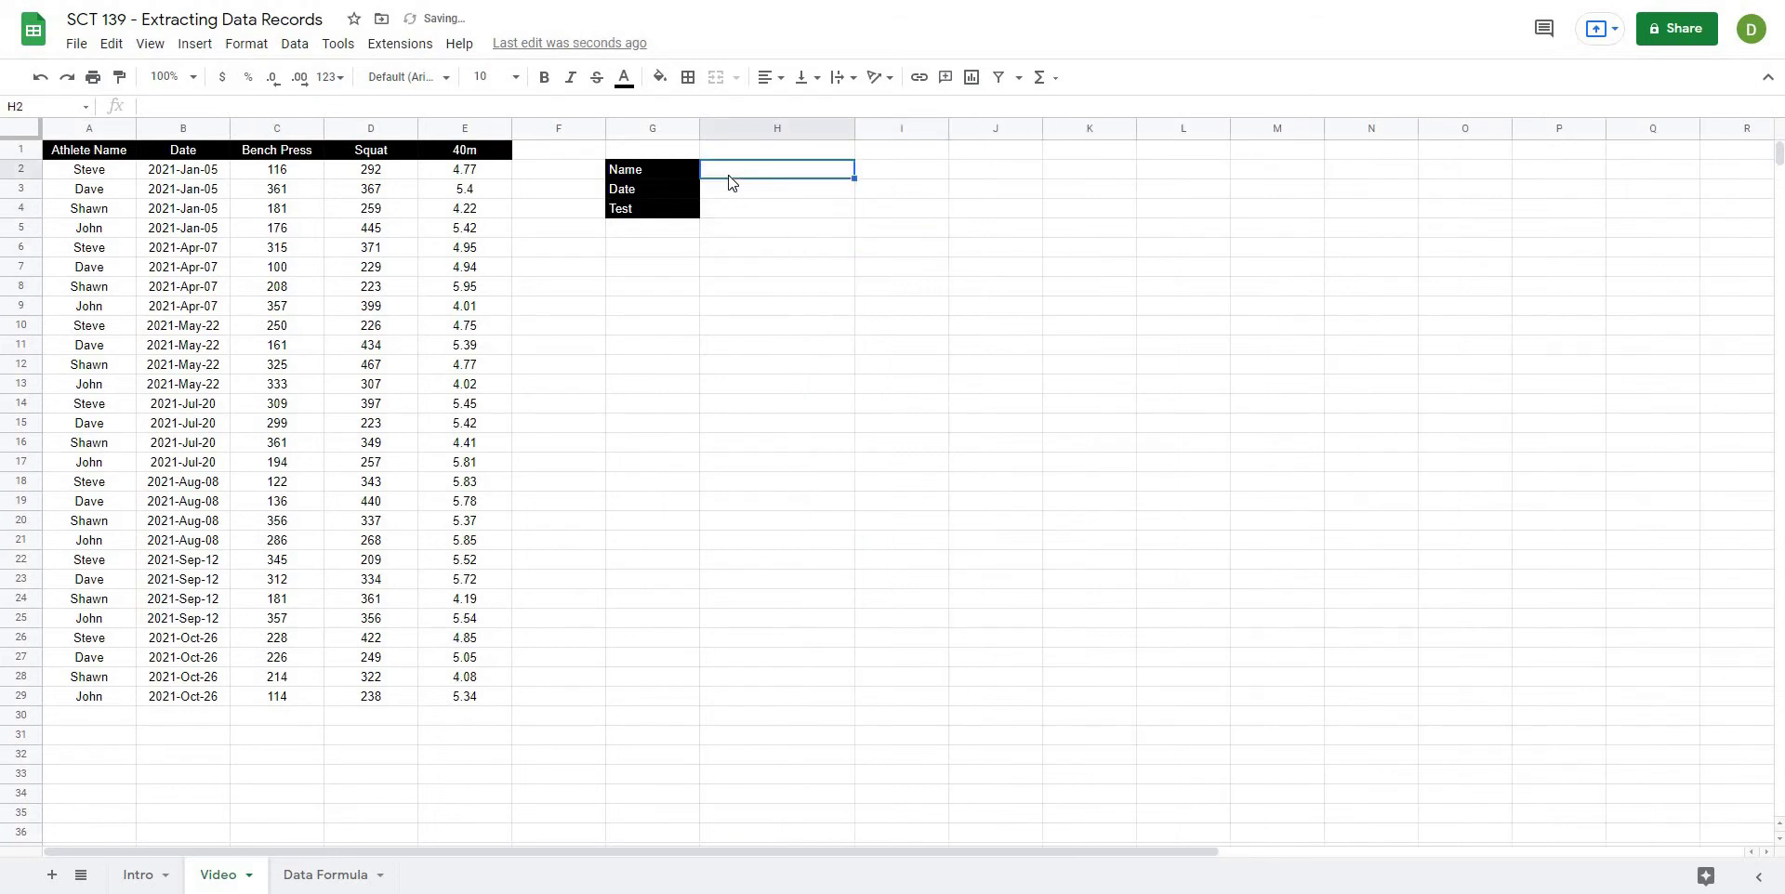
pyautogui.click(732, 192)
pyautogui.click(735, 212)
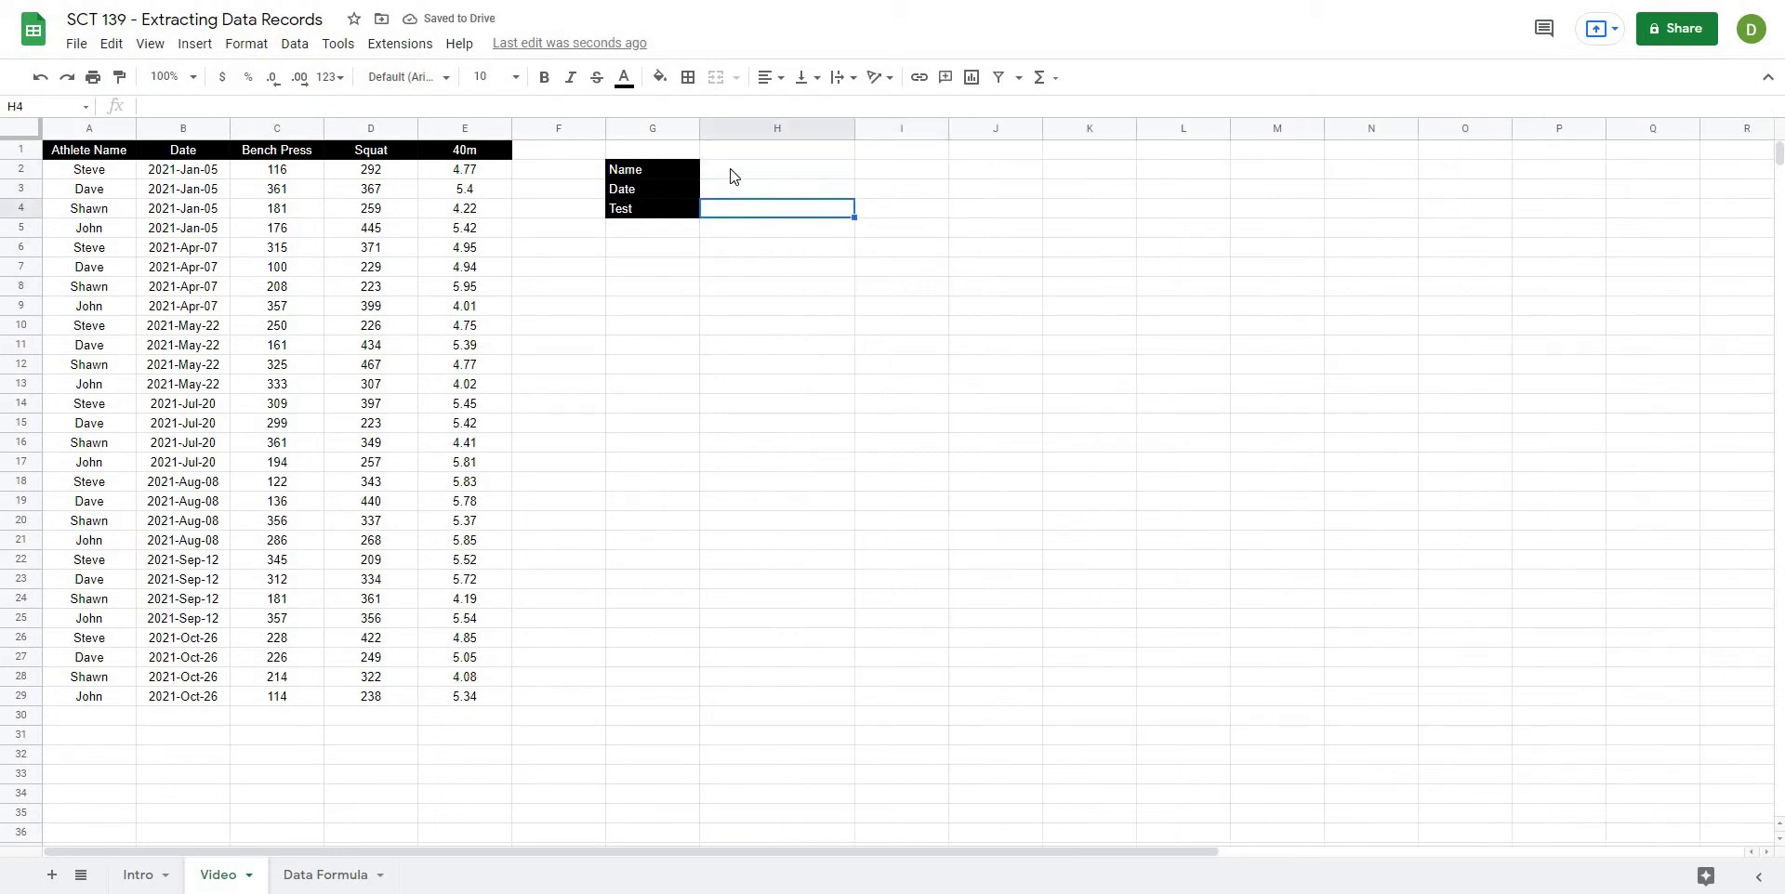
pyautogui.click(733, 174)
pyautogui.click(727, 197)
pyautogui.click(726, 212)
pyautogui.click(742, 176)
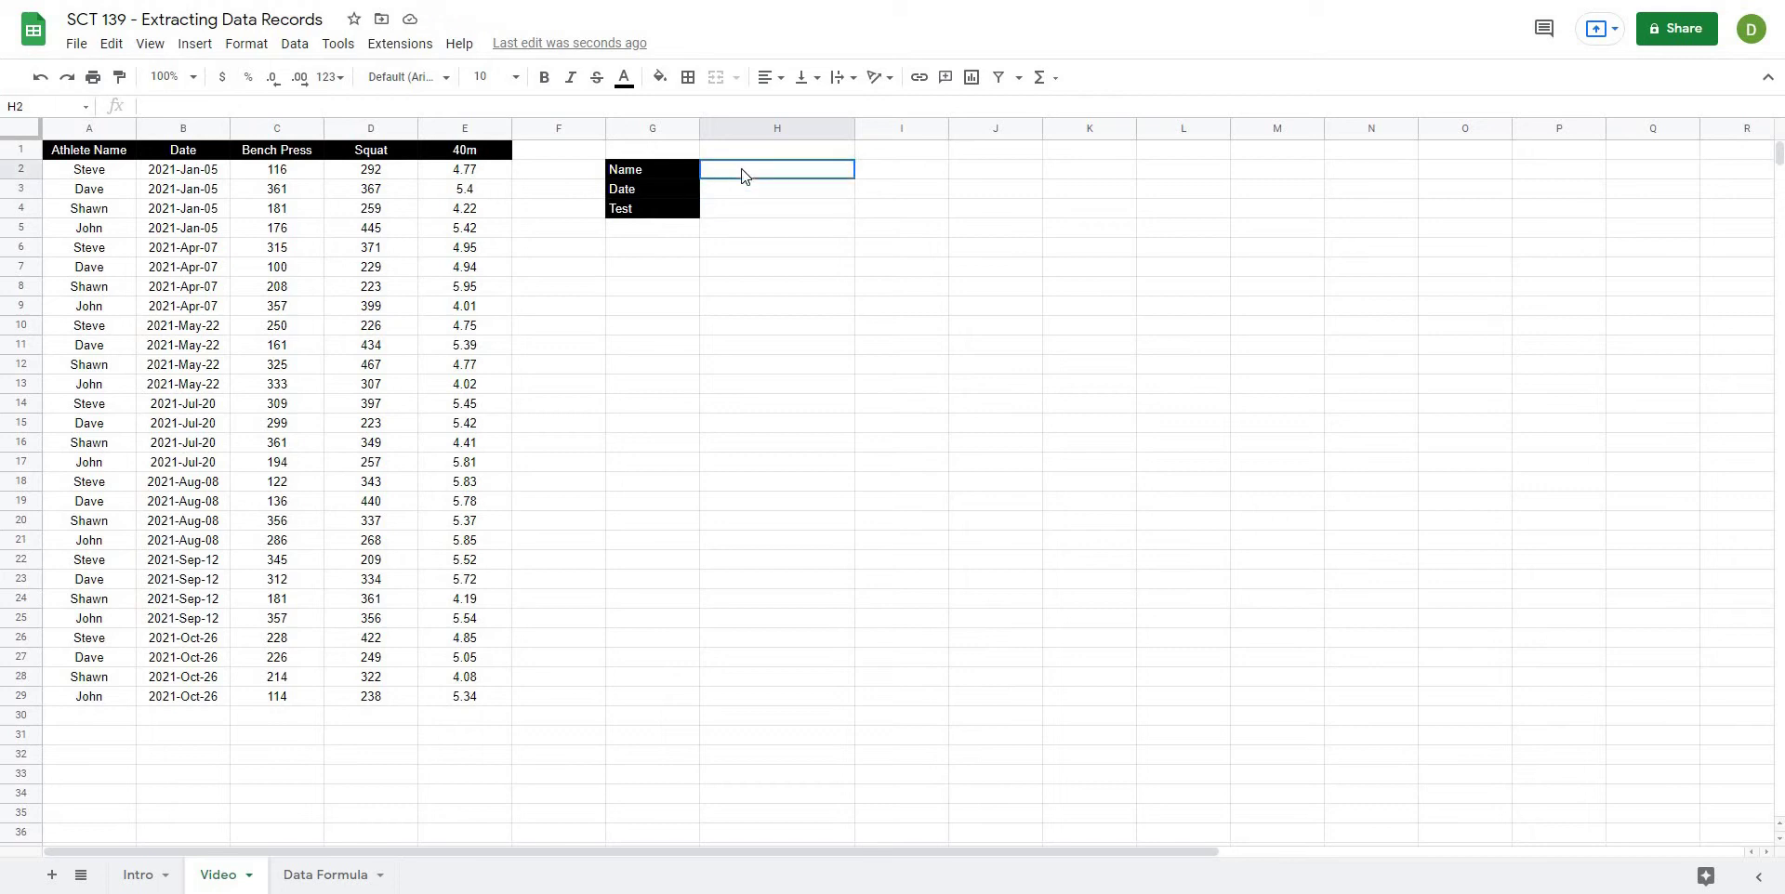
# Step: Point out Steve's record: name in A2, 2021-Jan-05 date, Bench Press 116, then reselect H2
pyautogui.click(104, 177)
pyautogui.click(179, 172)
pyautogui.click(261, 172)
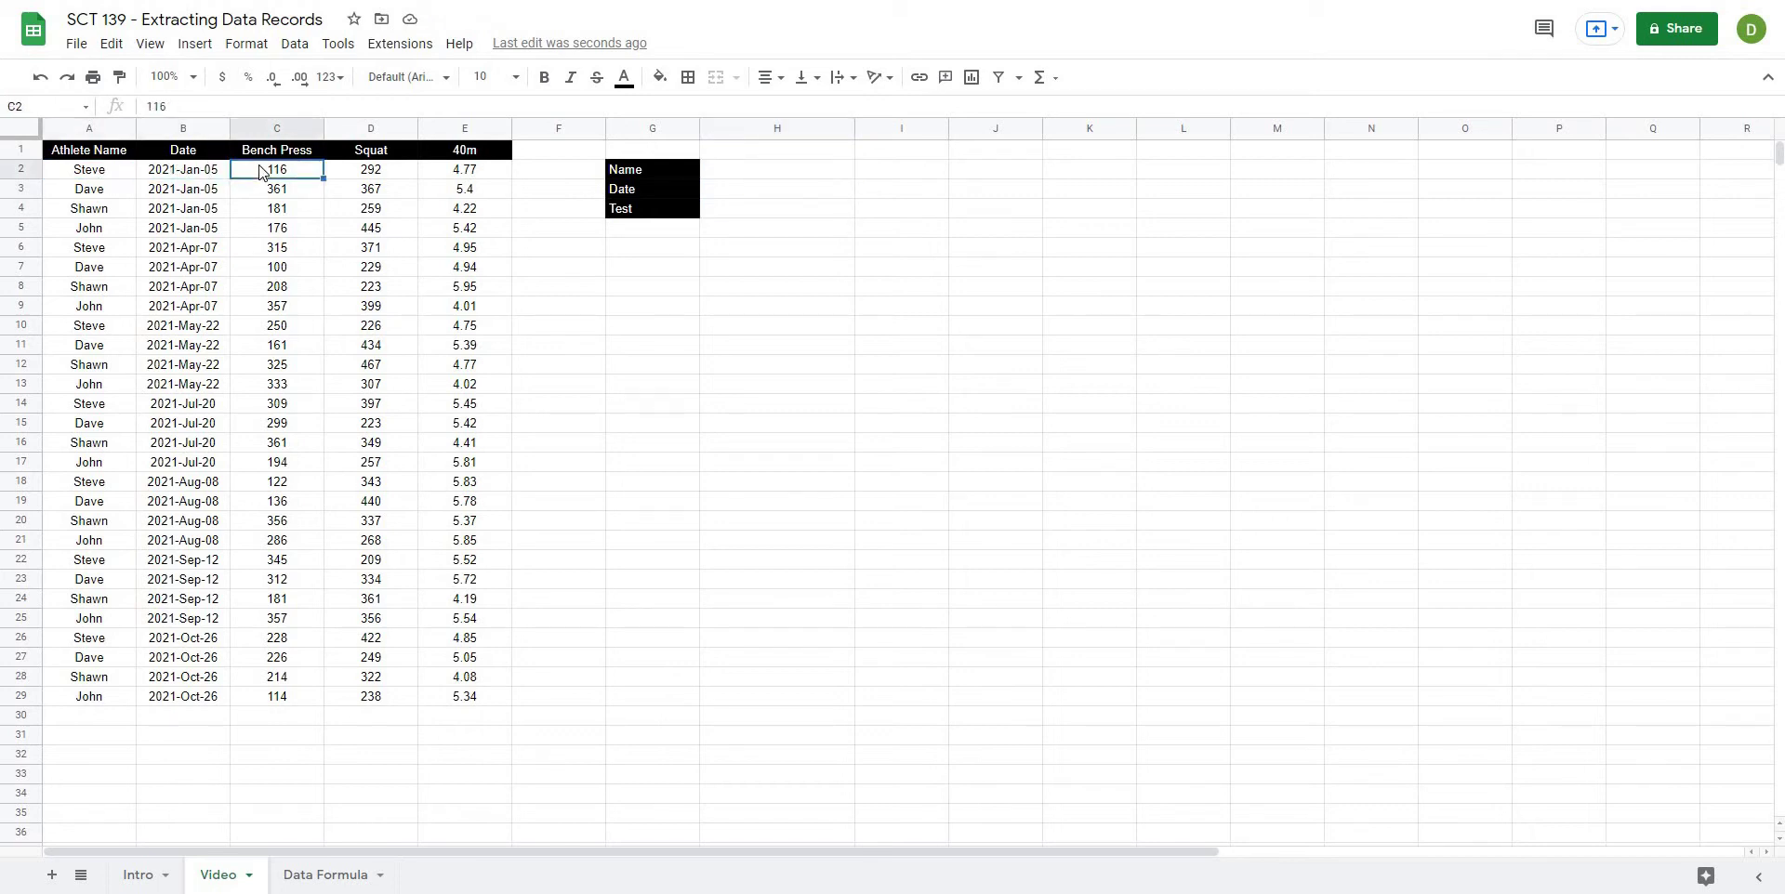
pyautogui.click(726, 249)
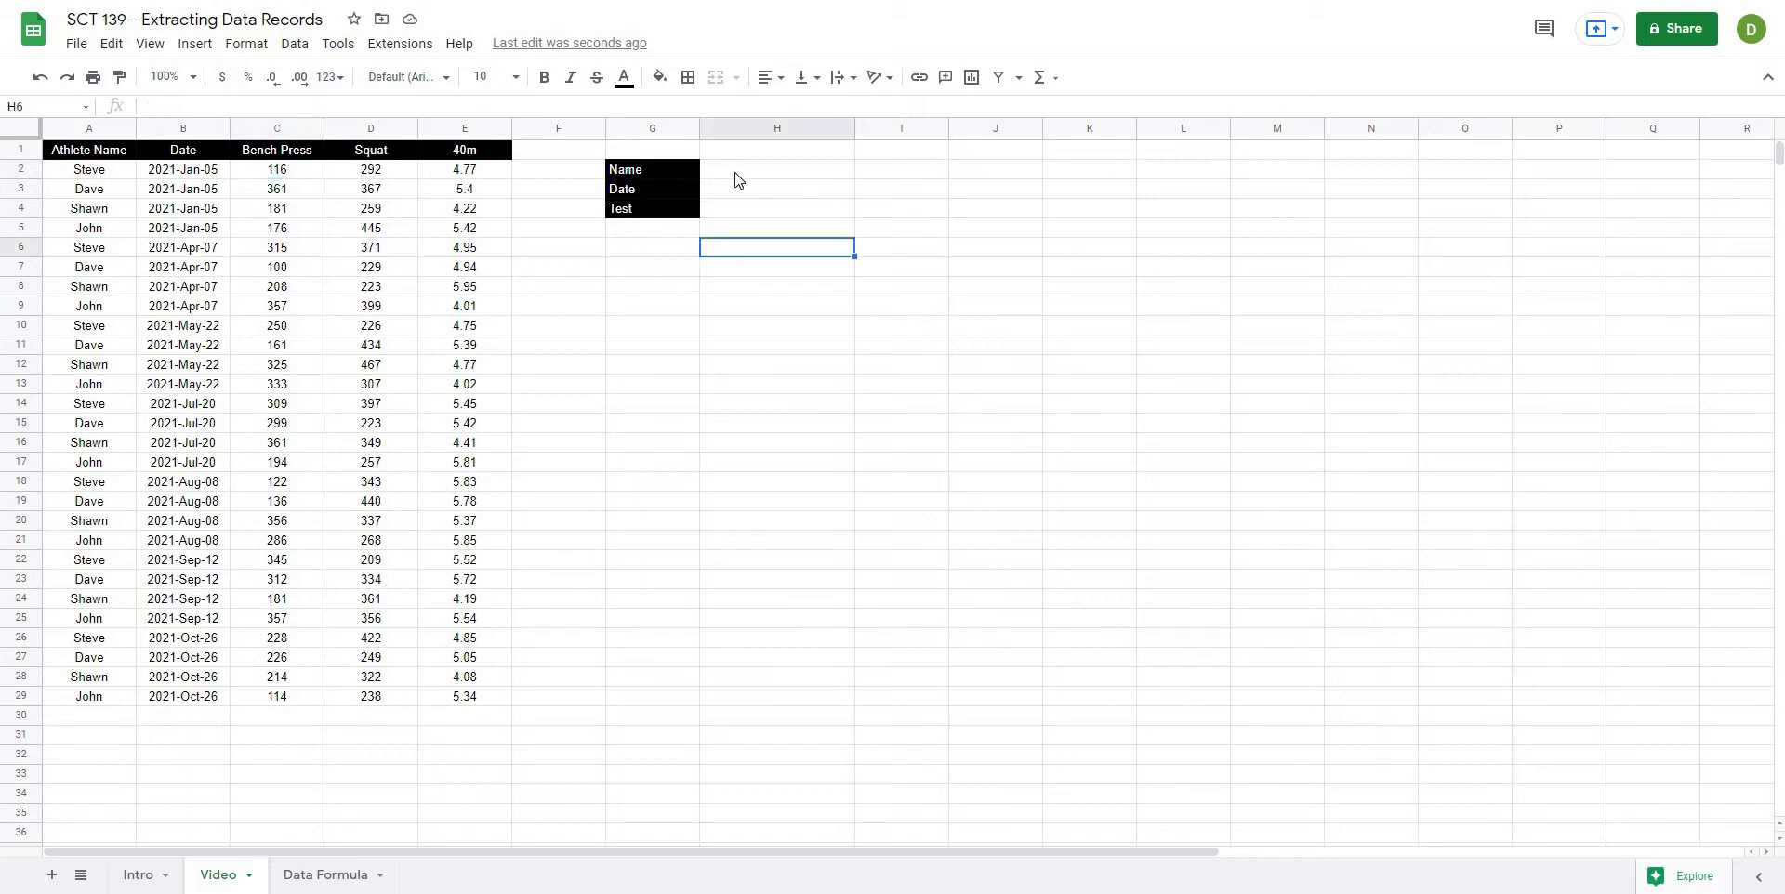
pyautogui.click(740, 177)
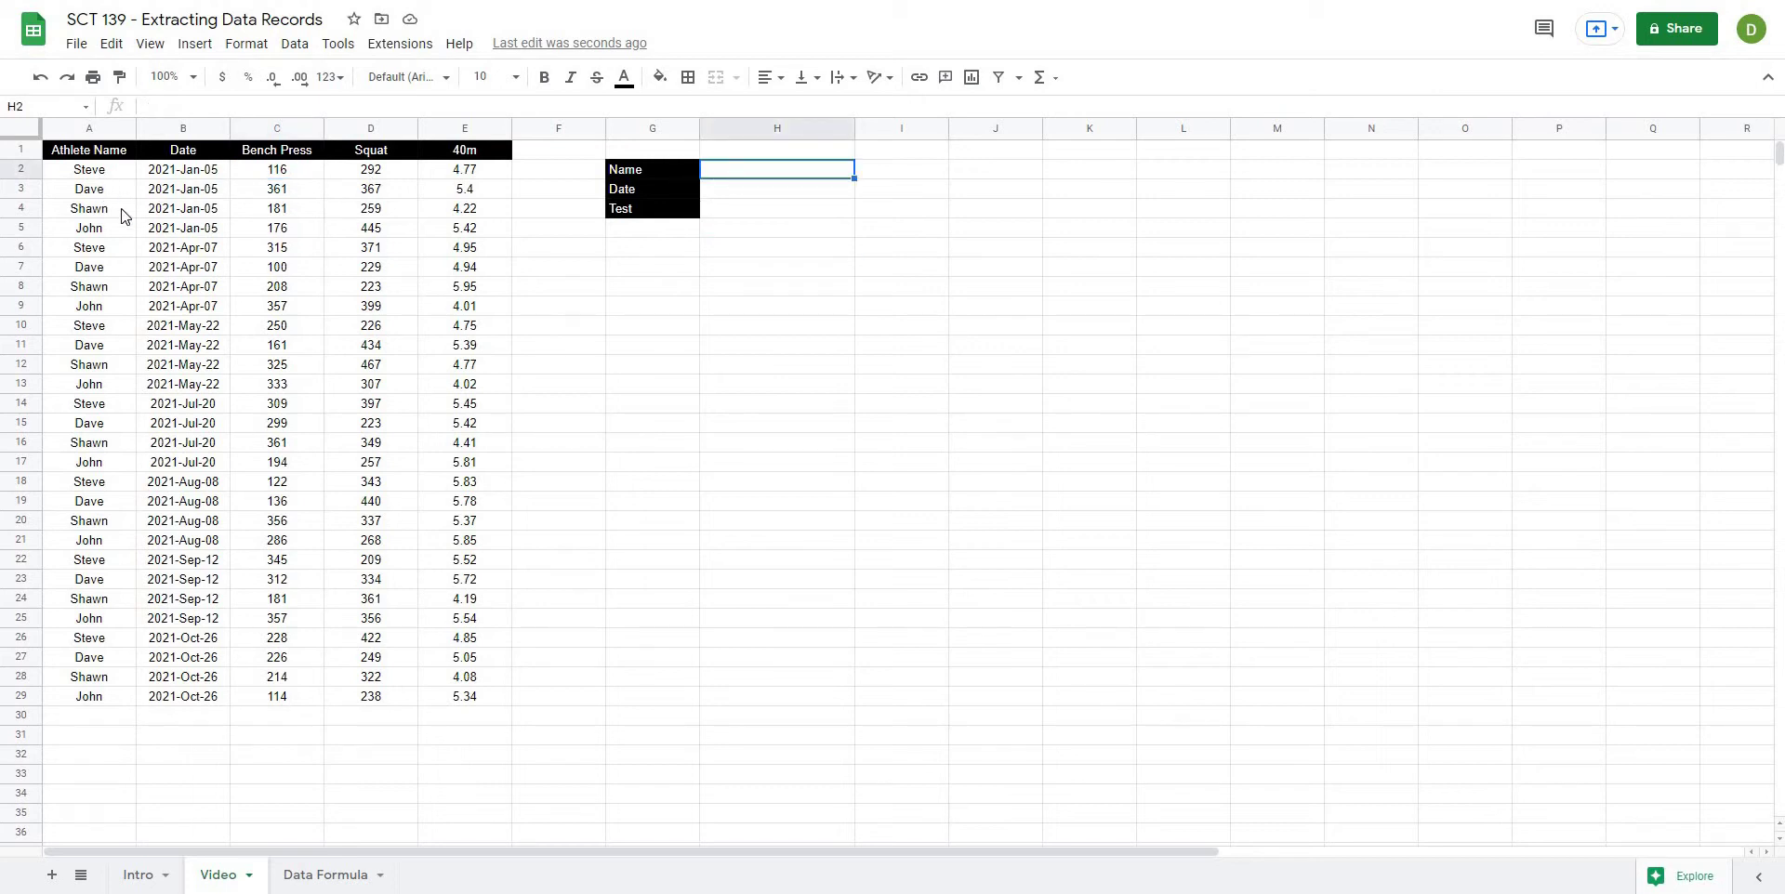
pyautogui.click(688, 340)
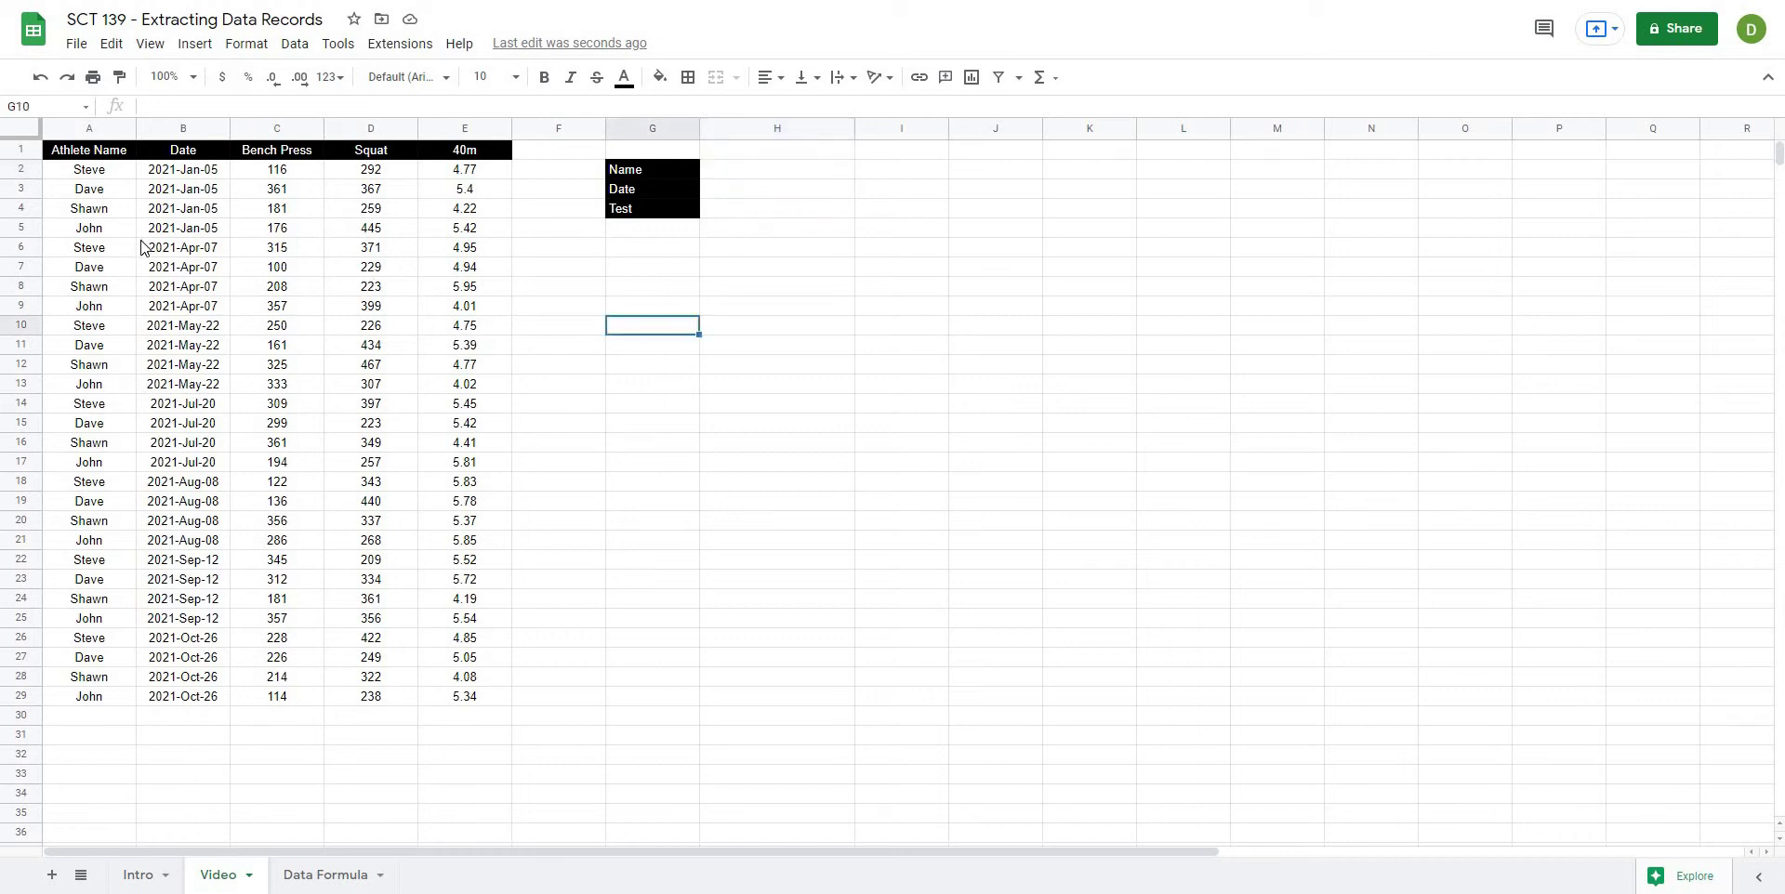
pyautogui.click(916, 251)
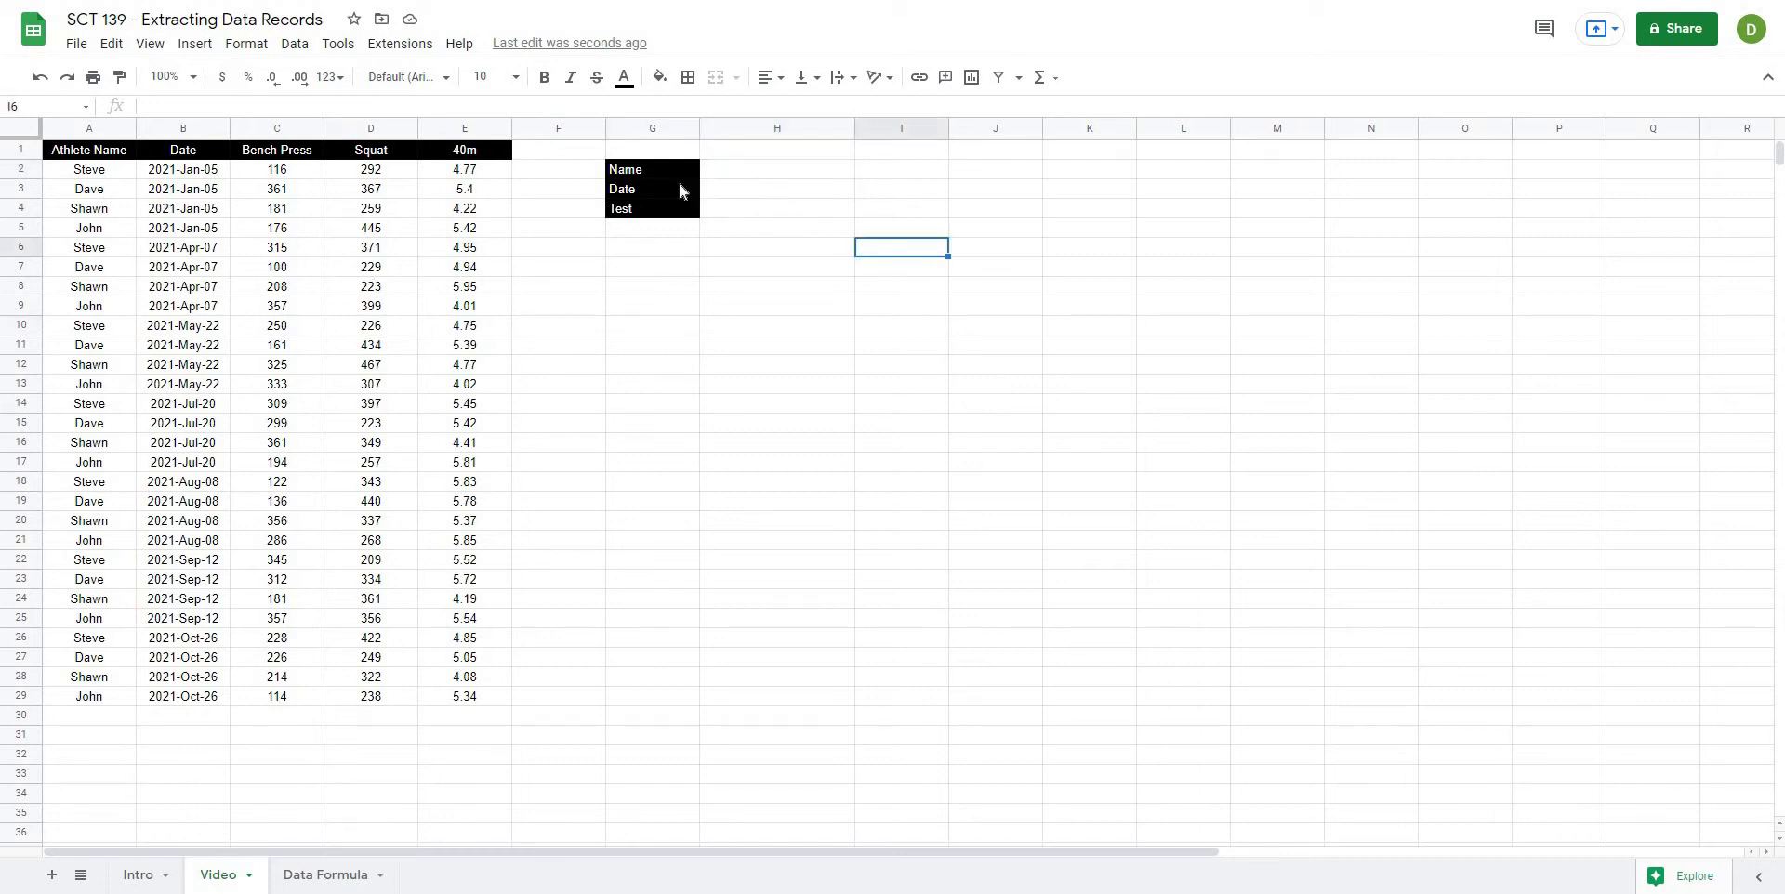
# Step: Add a data validation dropdown on H2 listing athlete names from A2:A
pyautogui.click(756, 174)
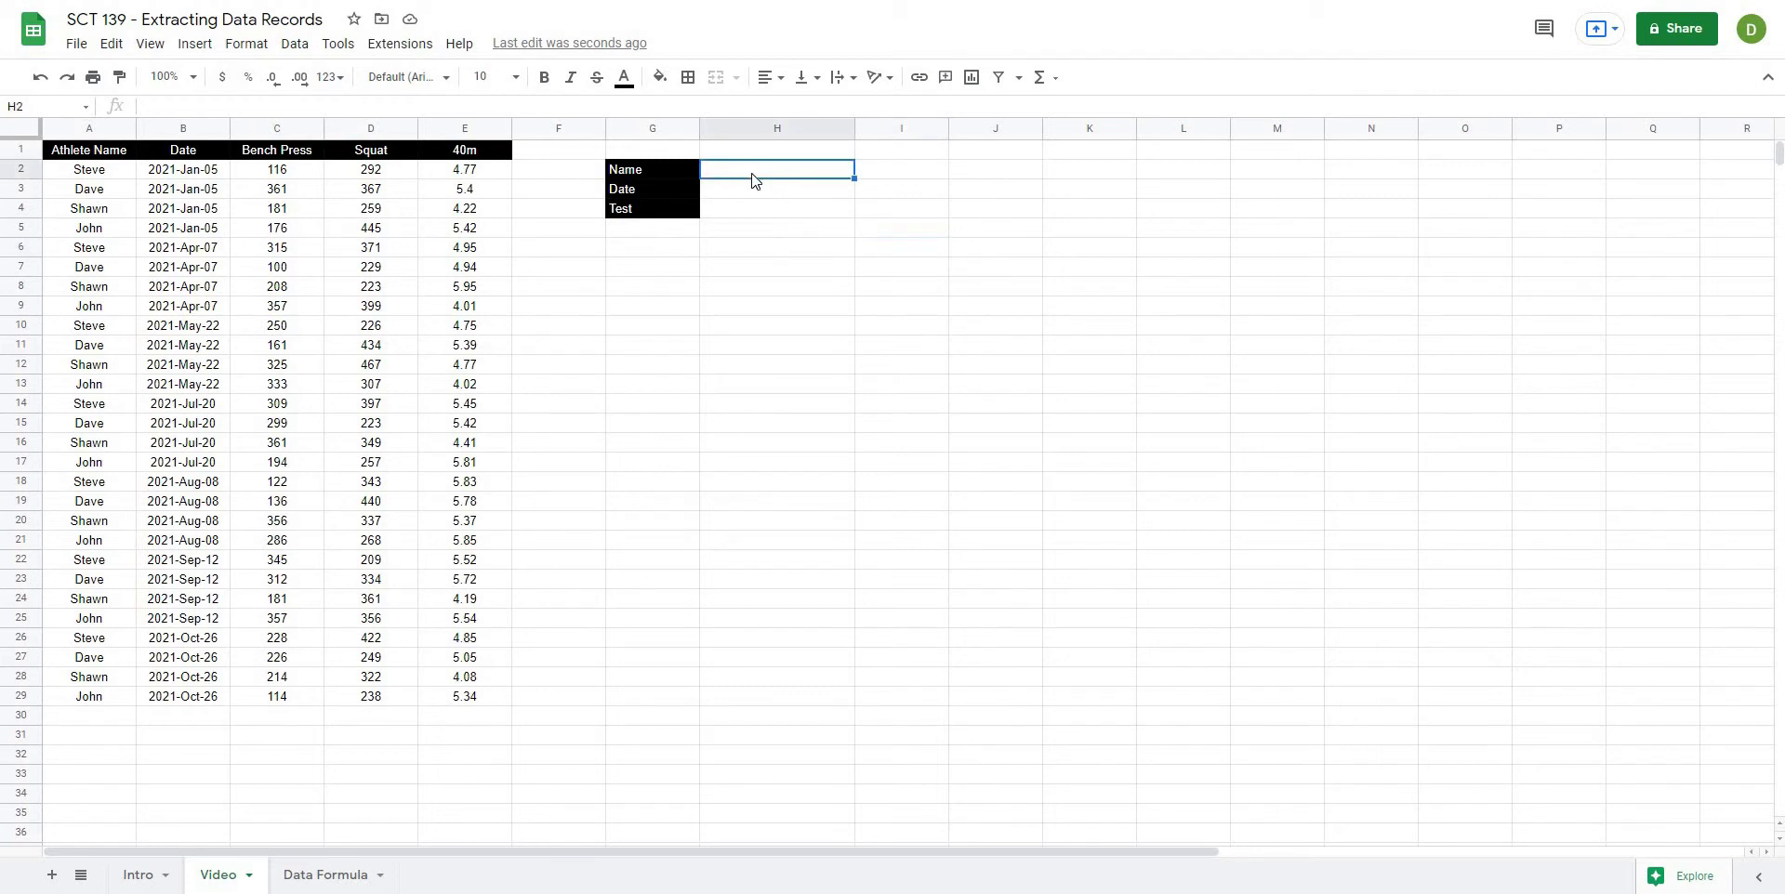
pyautogui.click(292, 49)
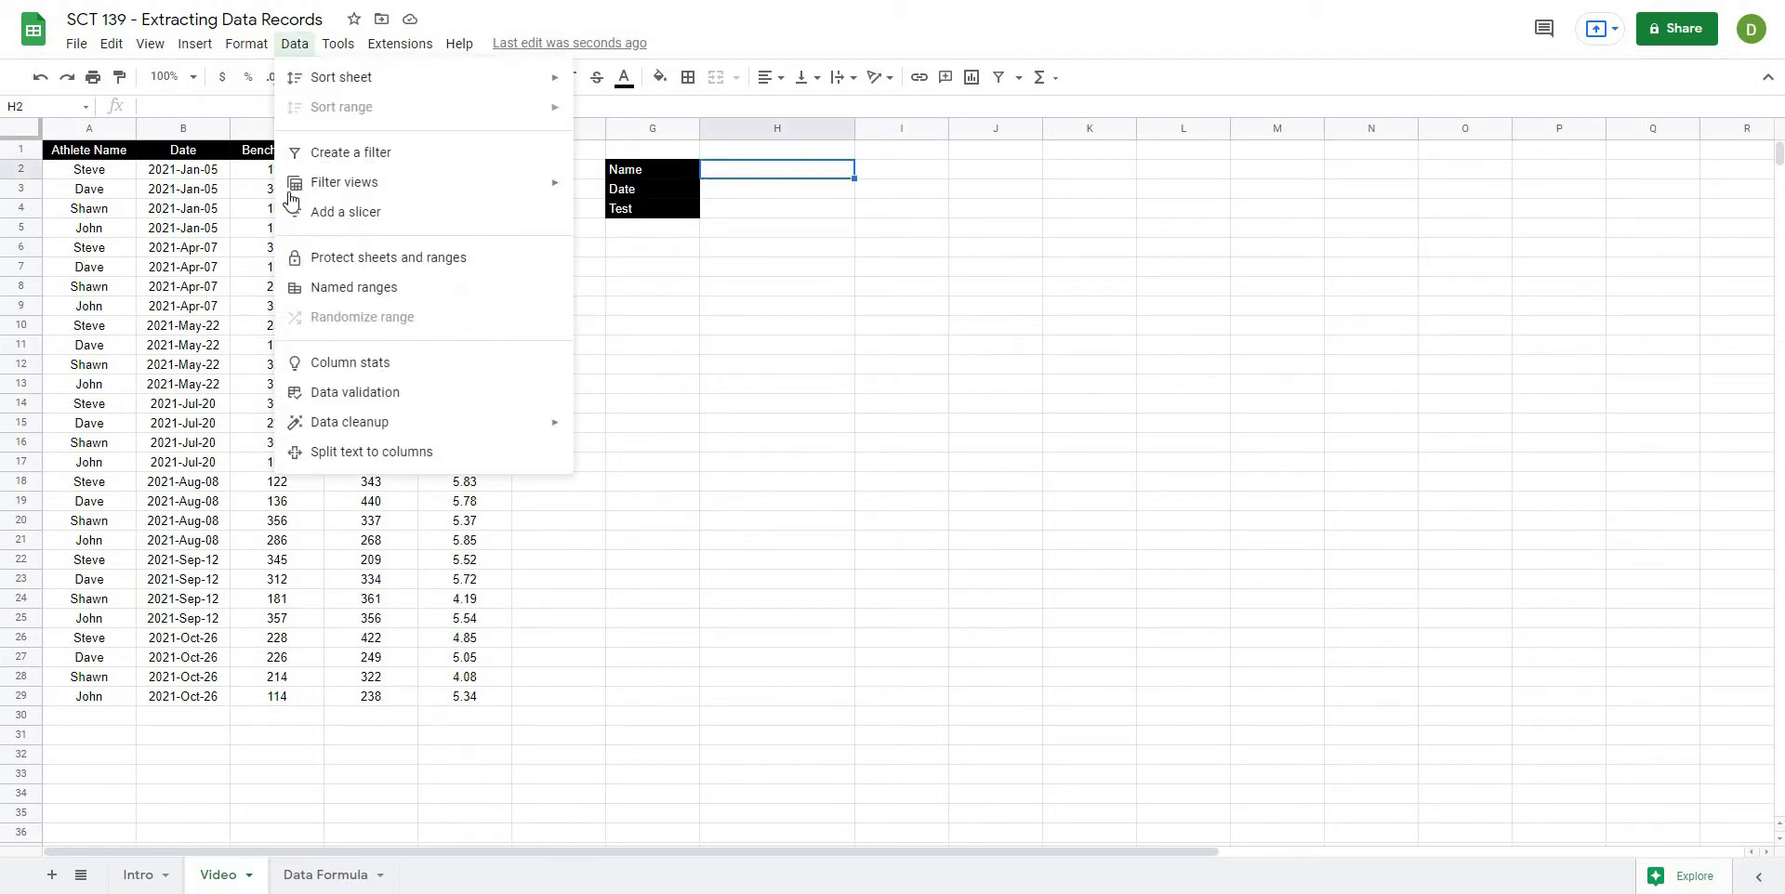
pyautogui.click(353, 395)
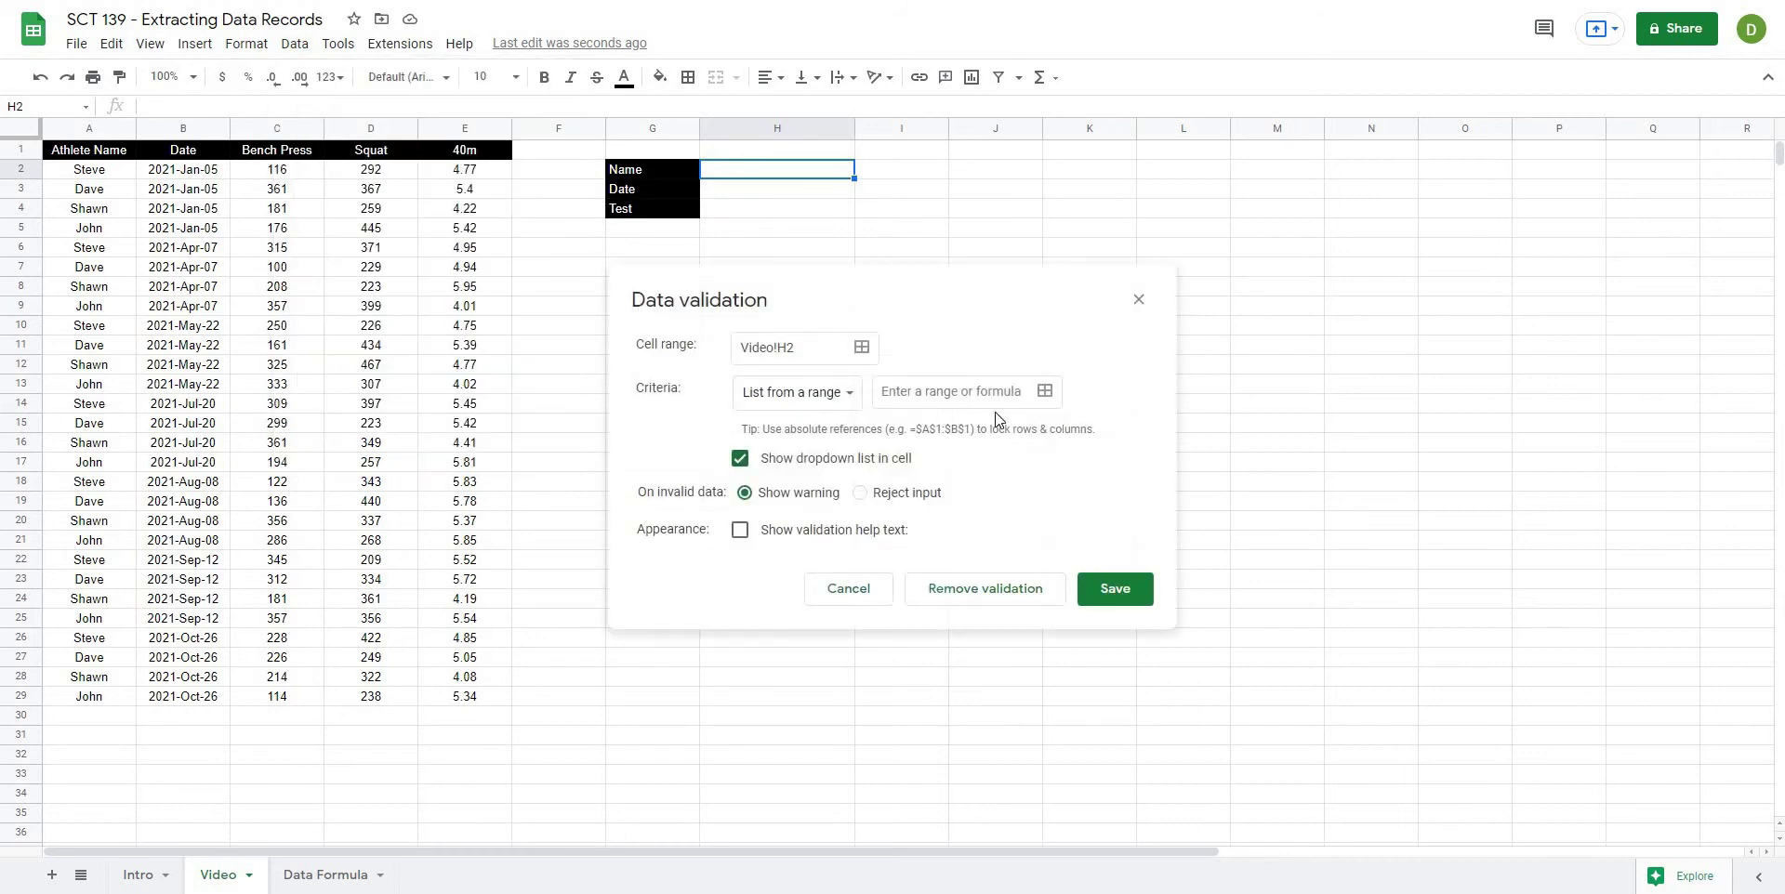
pyautogui.click(1045, 393)
pyautogui.click(86, 131)
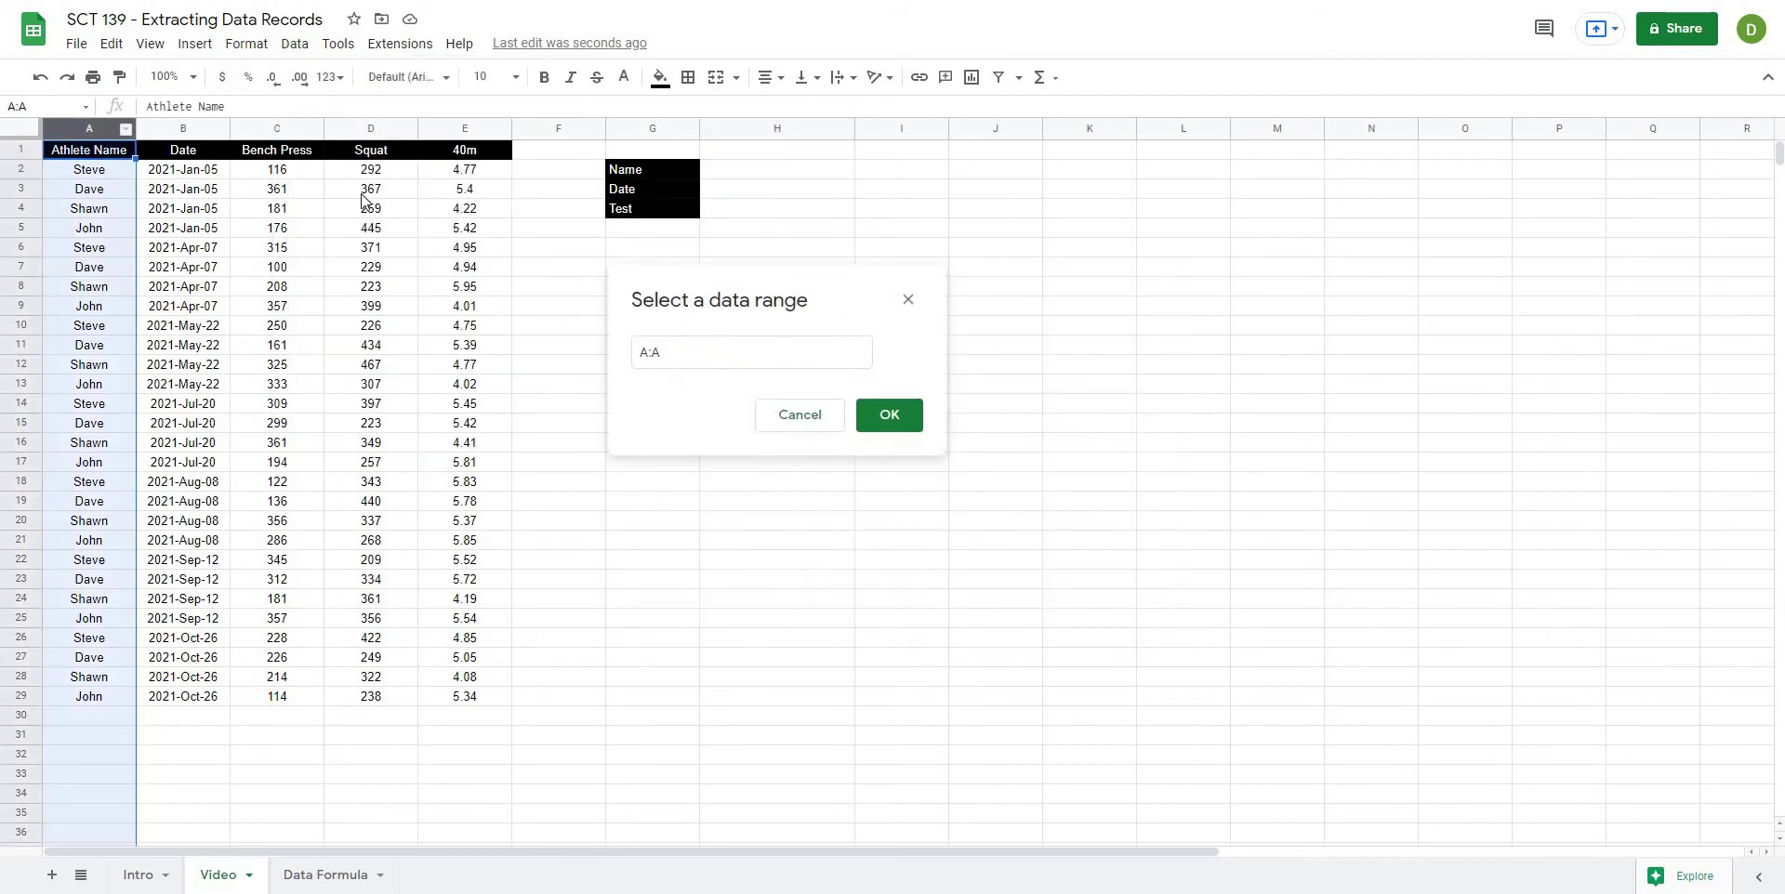
pyautogui.click(652, 353)
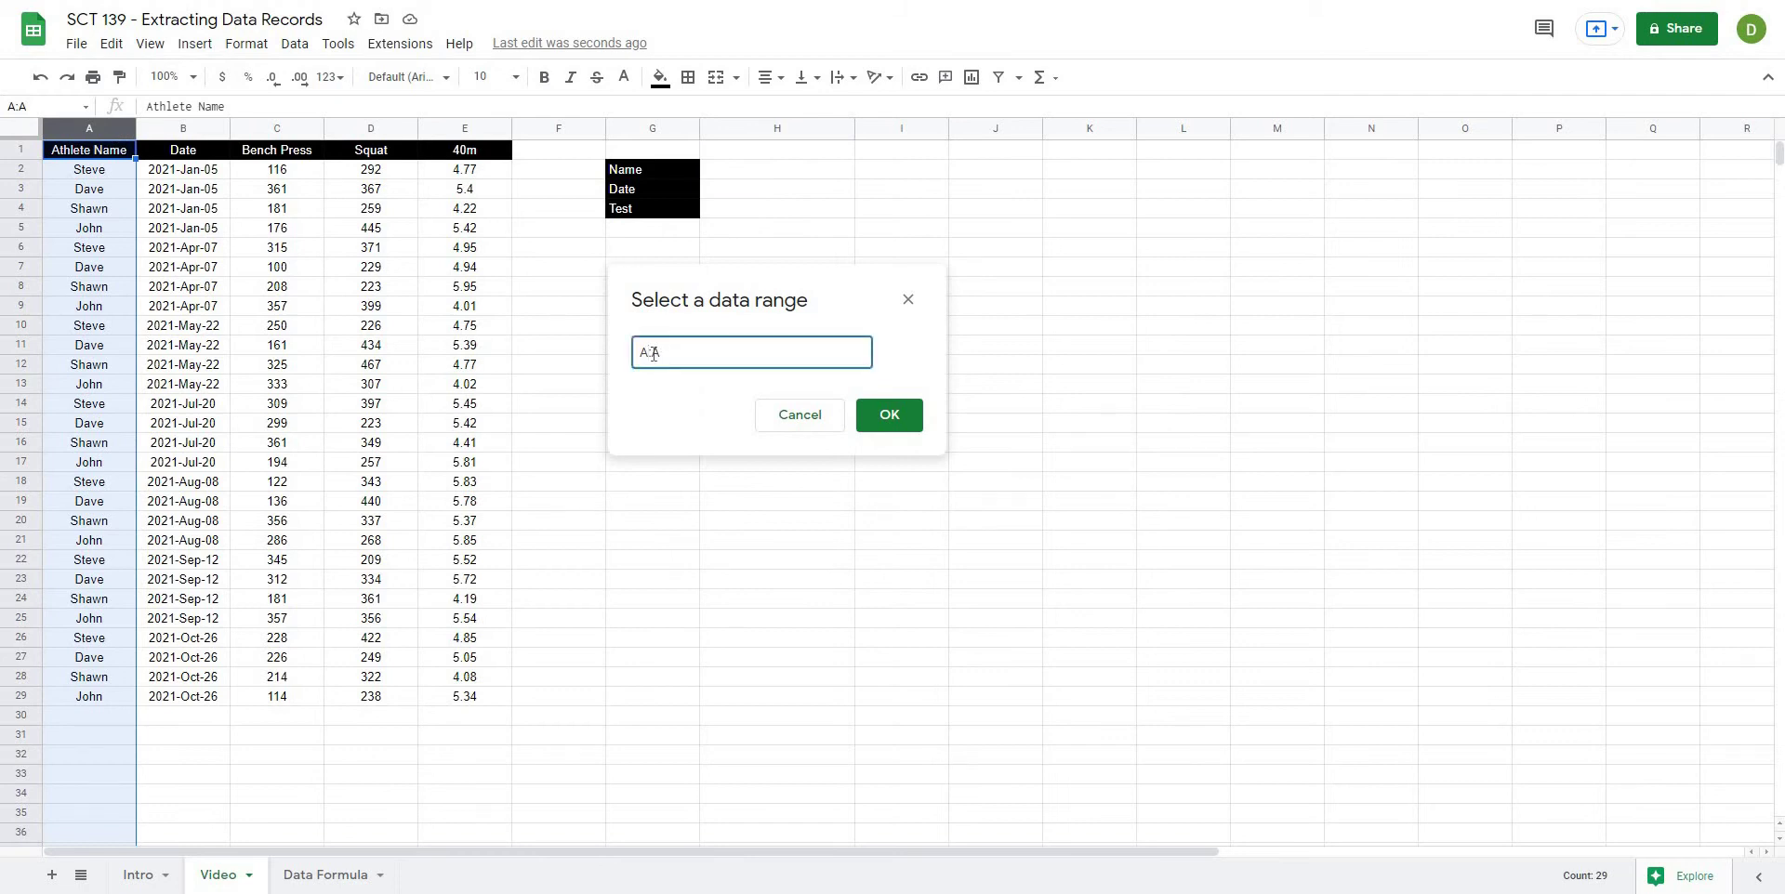
pyautogui.write('2')
pyautogui.click(892, 420)
pyautogui.click(1115, 589)
# Step: Choose Shawn from the new H2 name dropdown
pyautogui.click(845, 169)
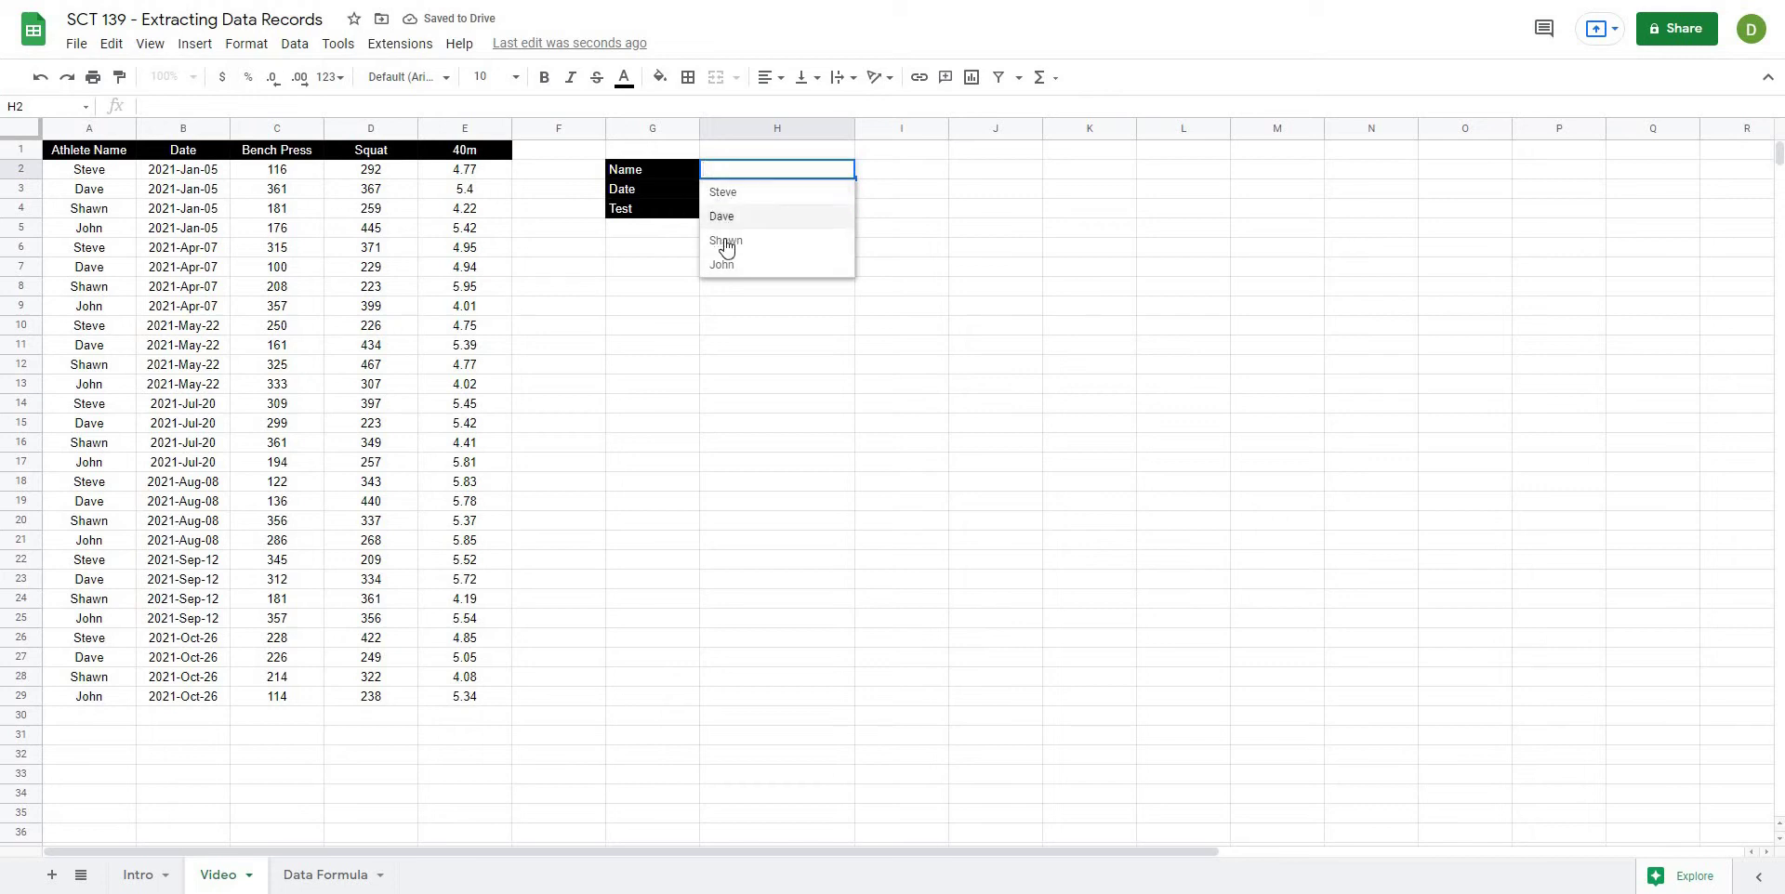
pyautogui.click(726, 244)
pyautogui.click(728, 199)
# Step: Add a data validation dropdown on H3 sourced from the date range B2:B
pyautogui.click(292, 46)
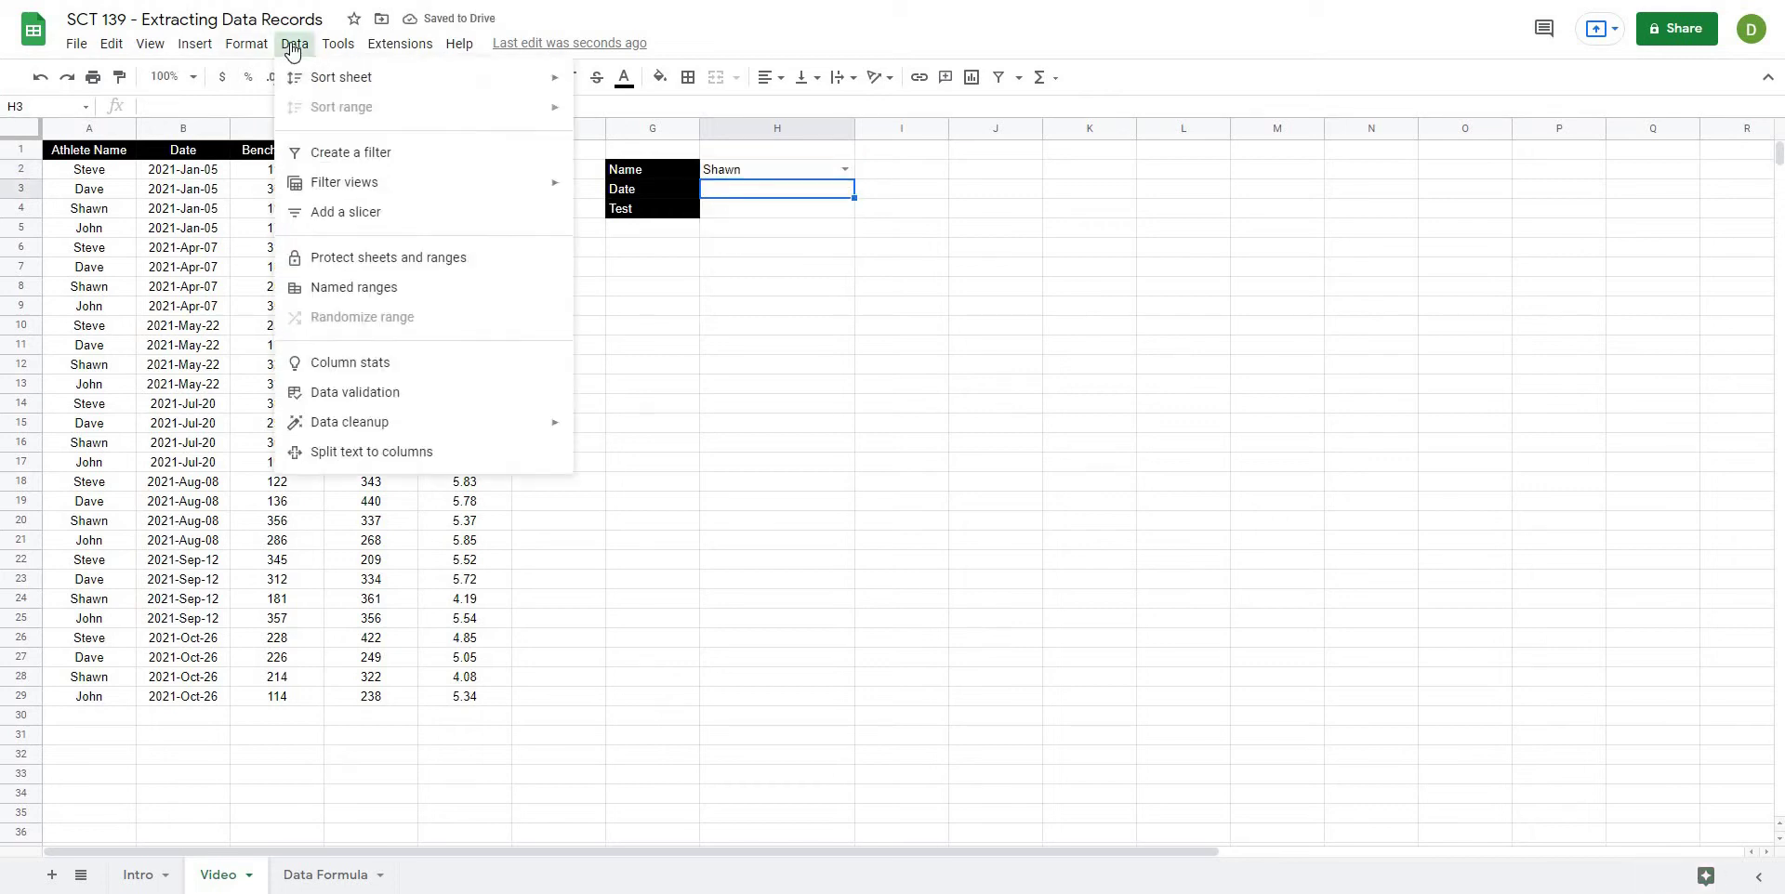
pyautogui.click(387, 393)
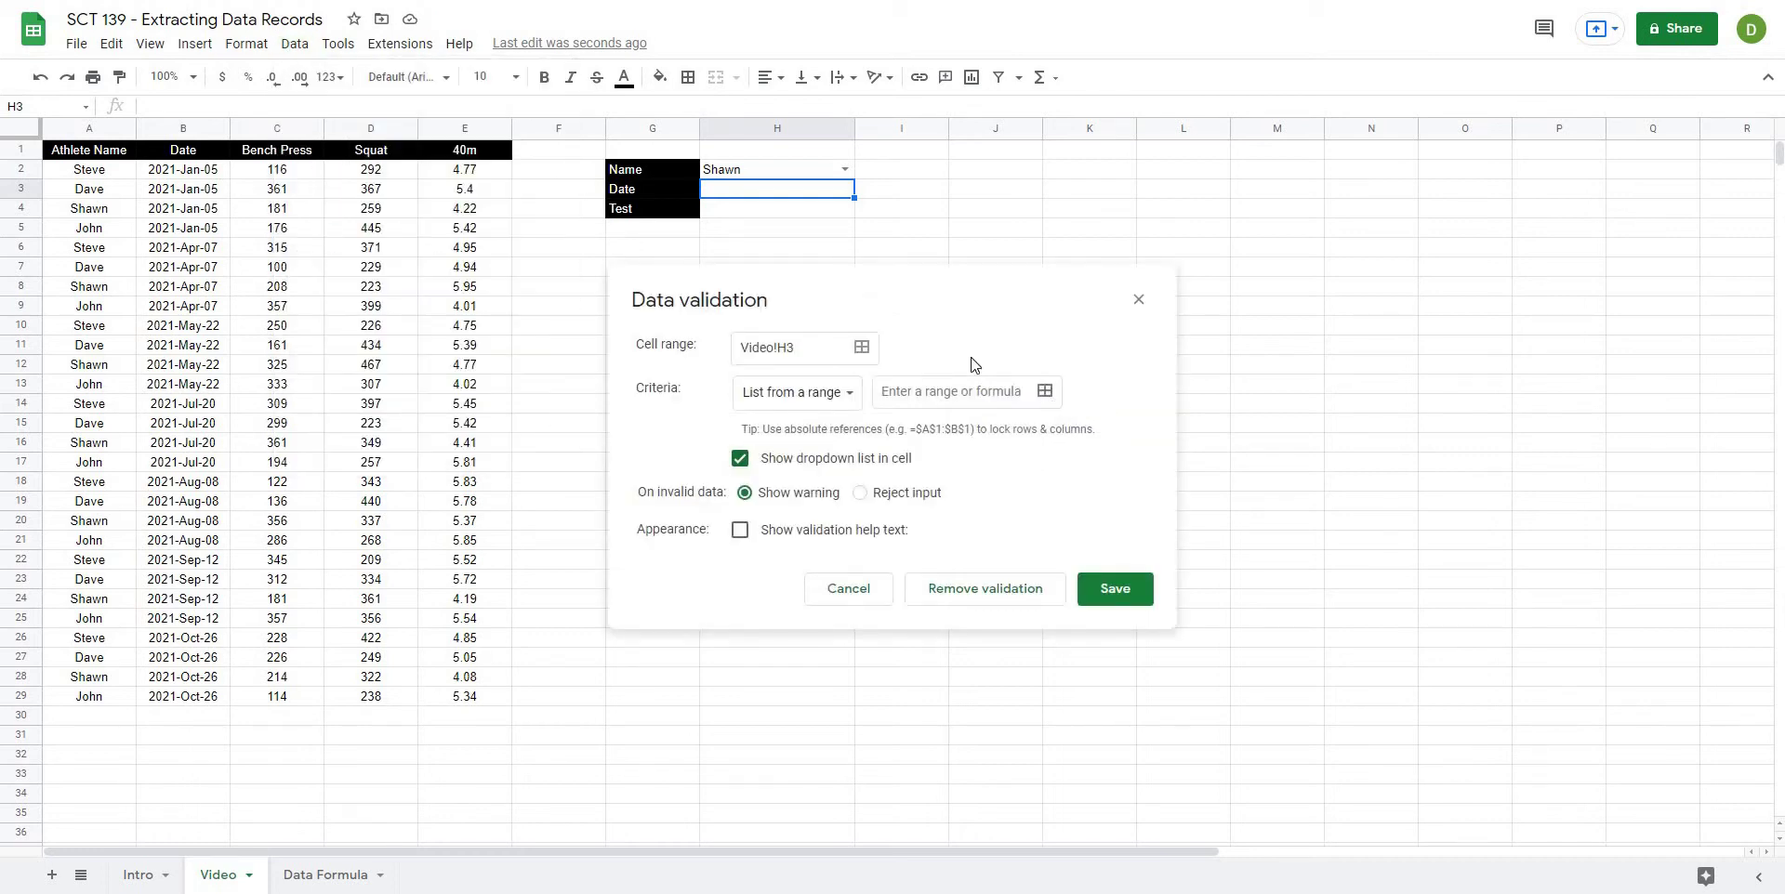
pyautogui.click(1046, 393)
pyautogui.click(186, 129)
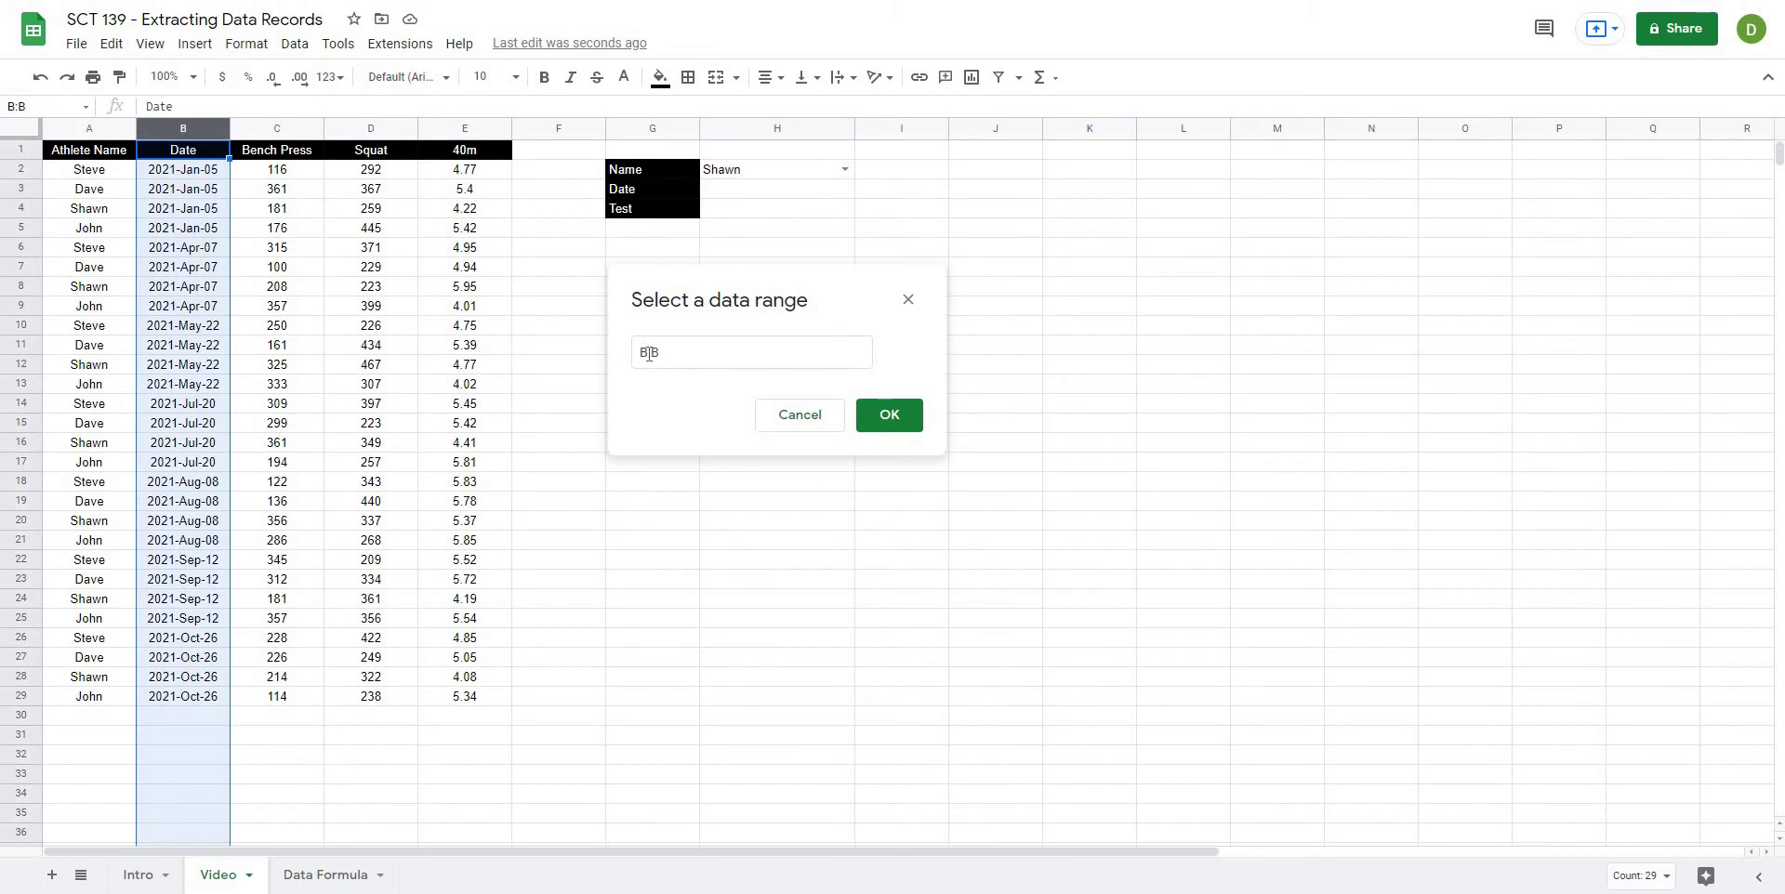
pyautogui.click(648, 354)
pyautogui.write('2')
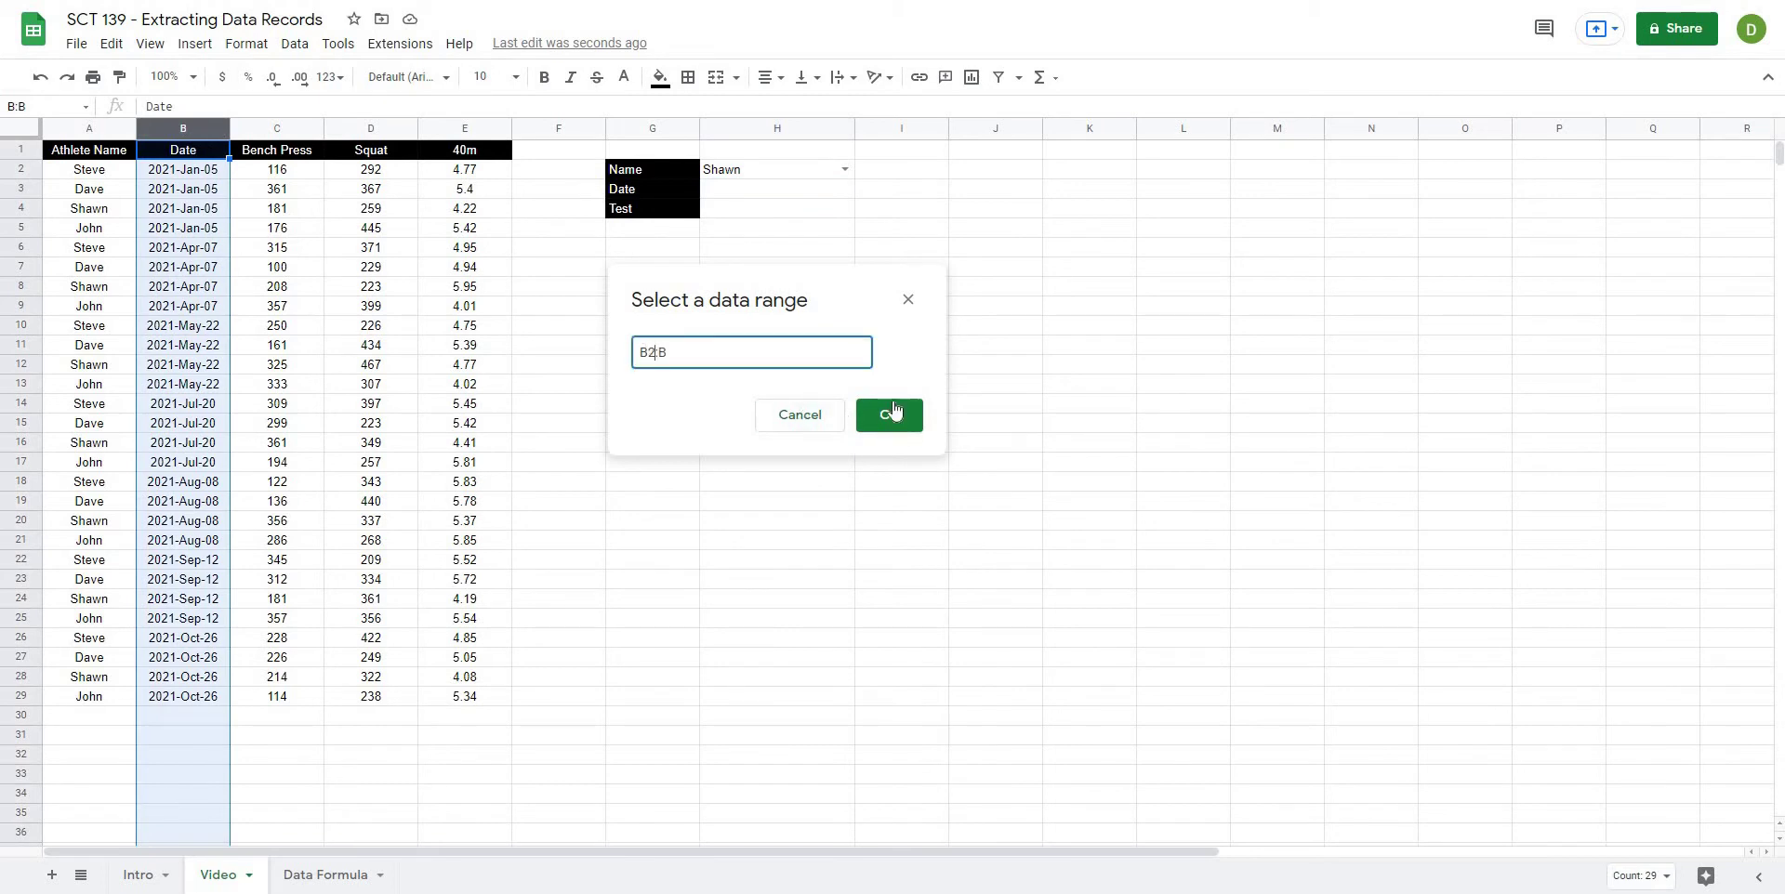
pyautogui.click(892, 414)
pyautogui.click(1111, 591)
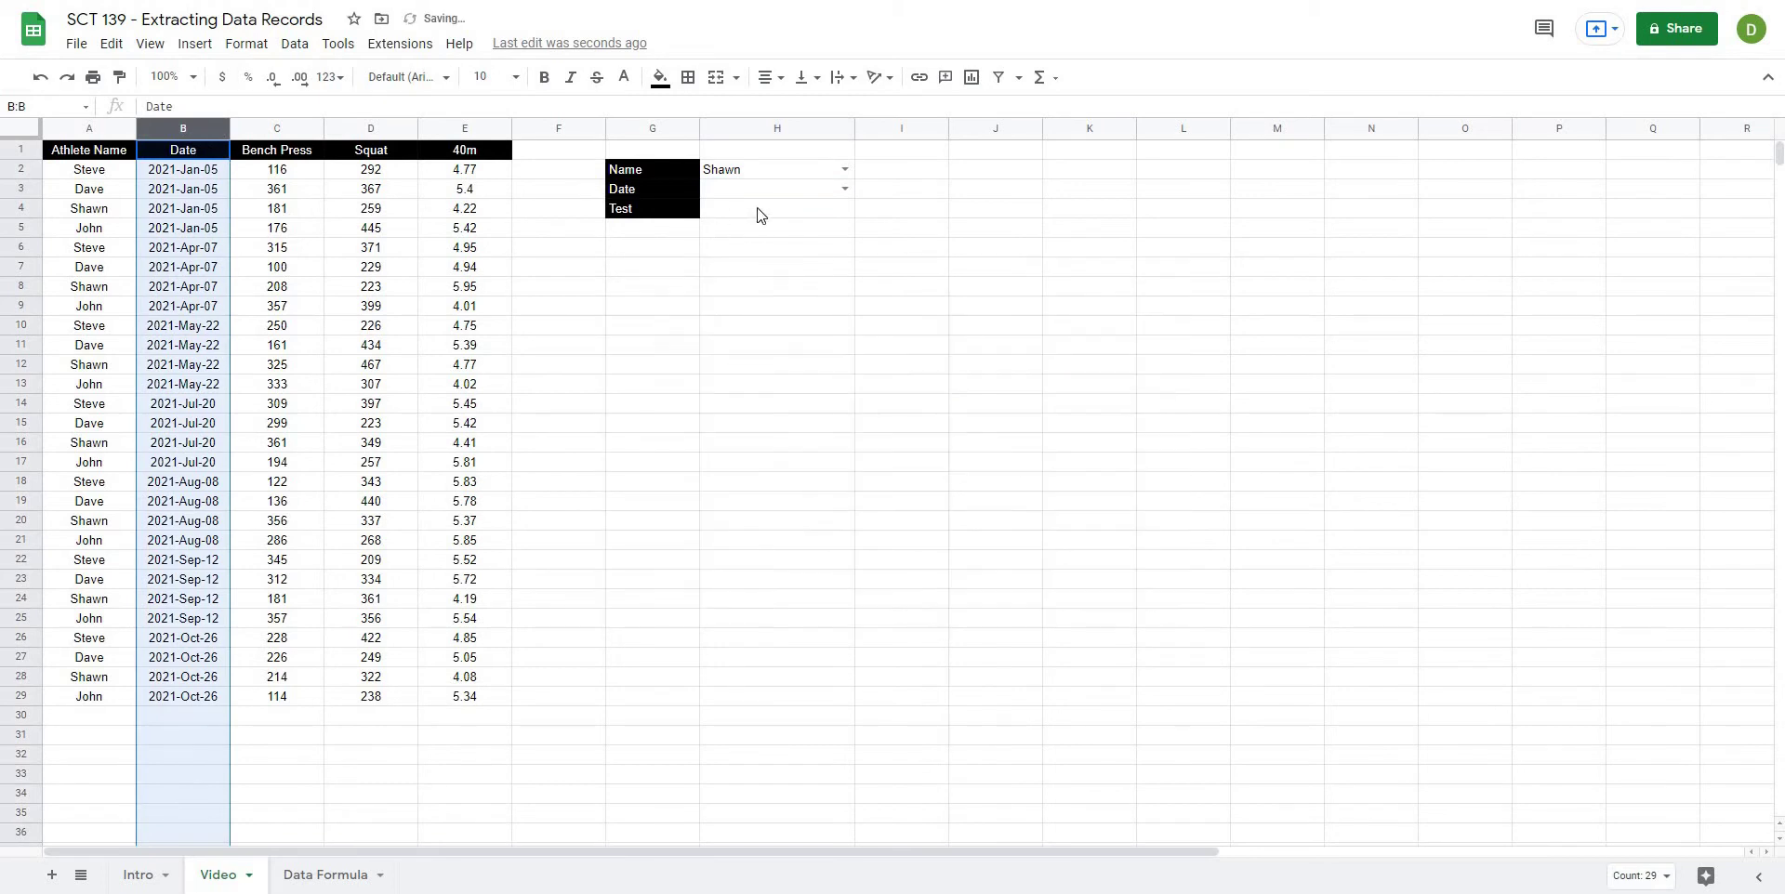
# Step: Add a data validation dropdown on H4 using the test headers C1:E1
pyautogui.click(769, 214)
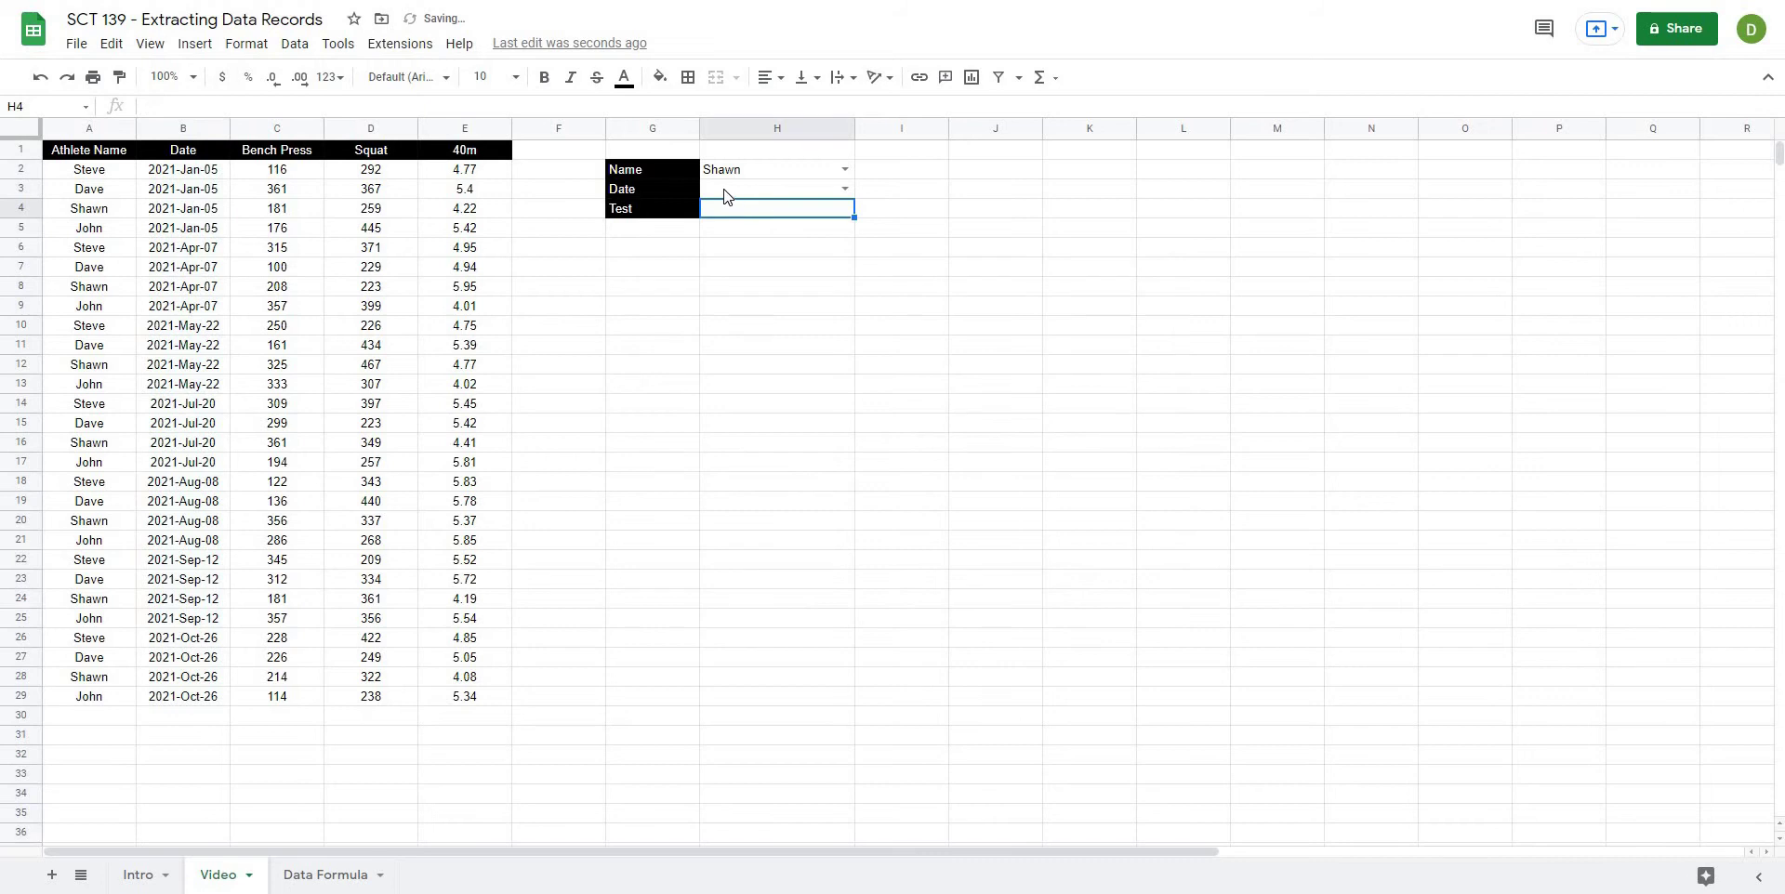
pyautogui.click(294, 43)
pyautogui.click(350, 392)
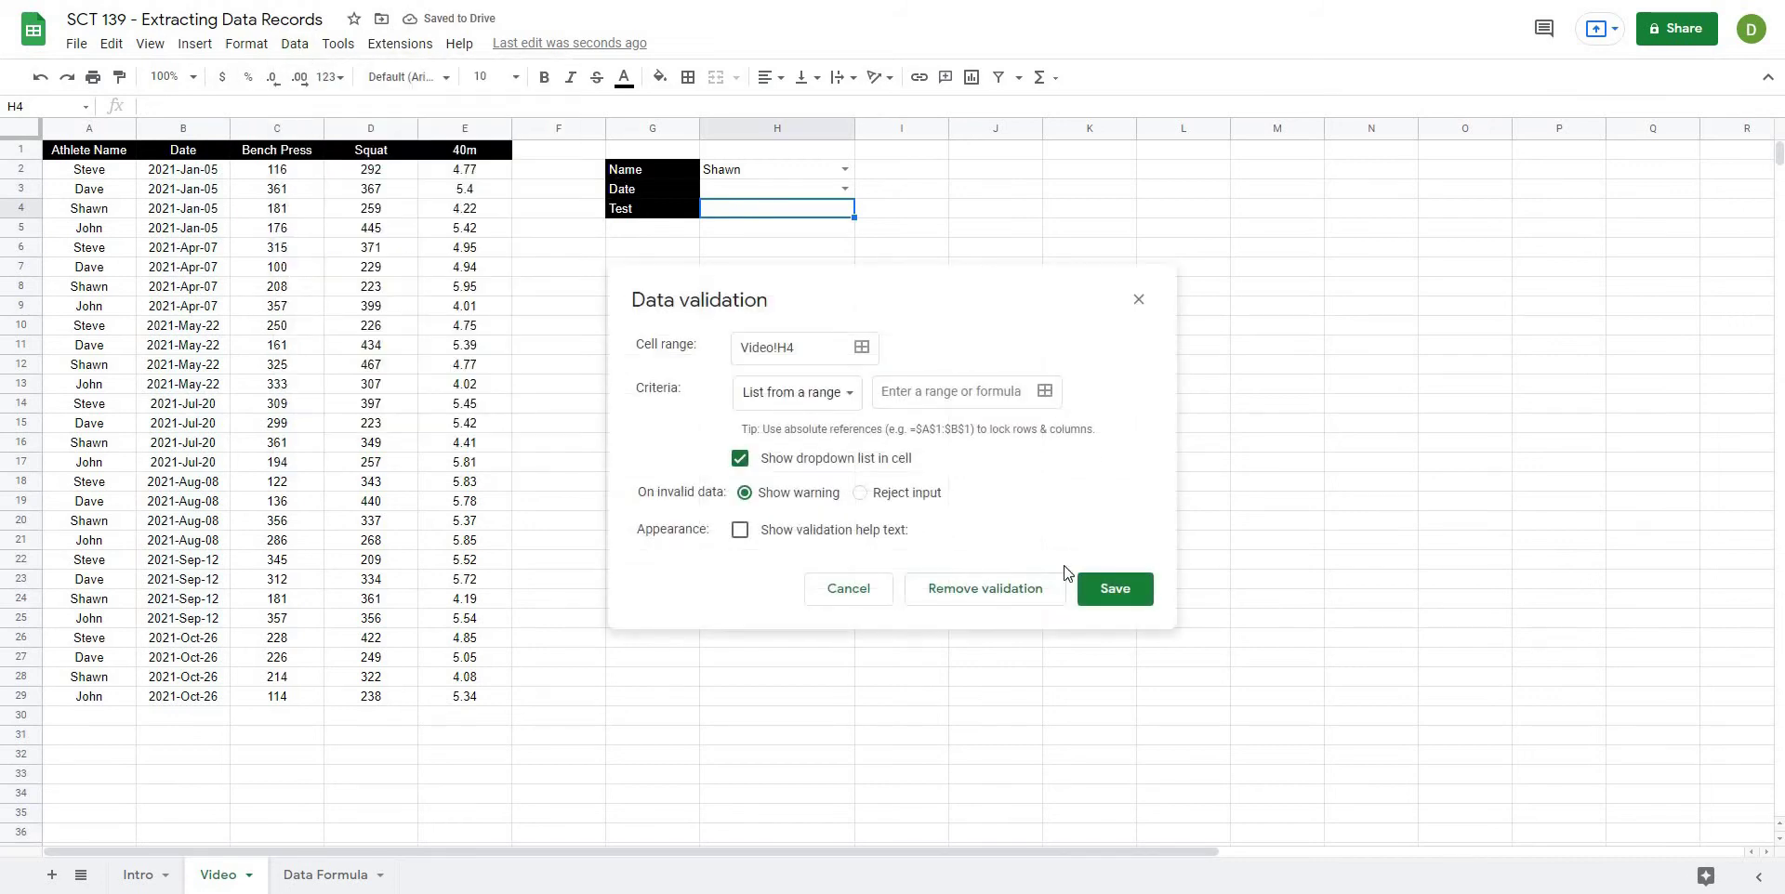
pyautogui.click(1045, 392)
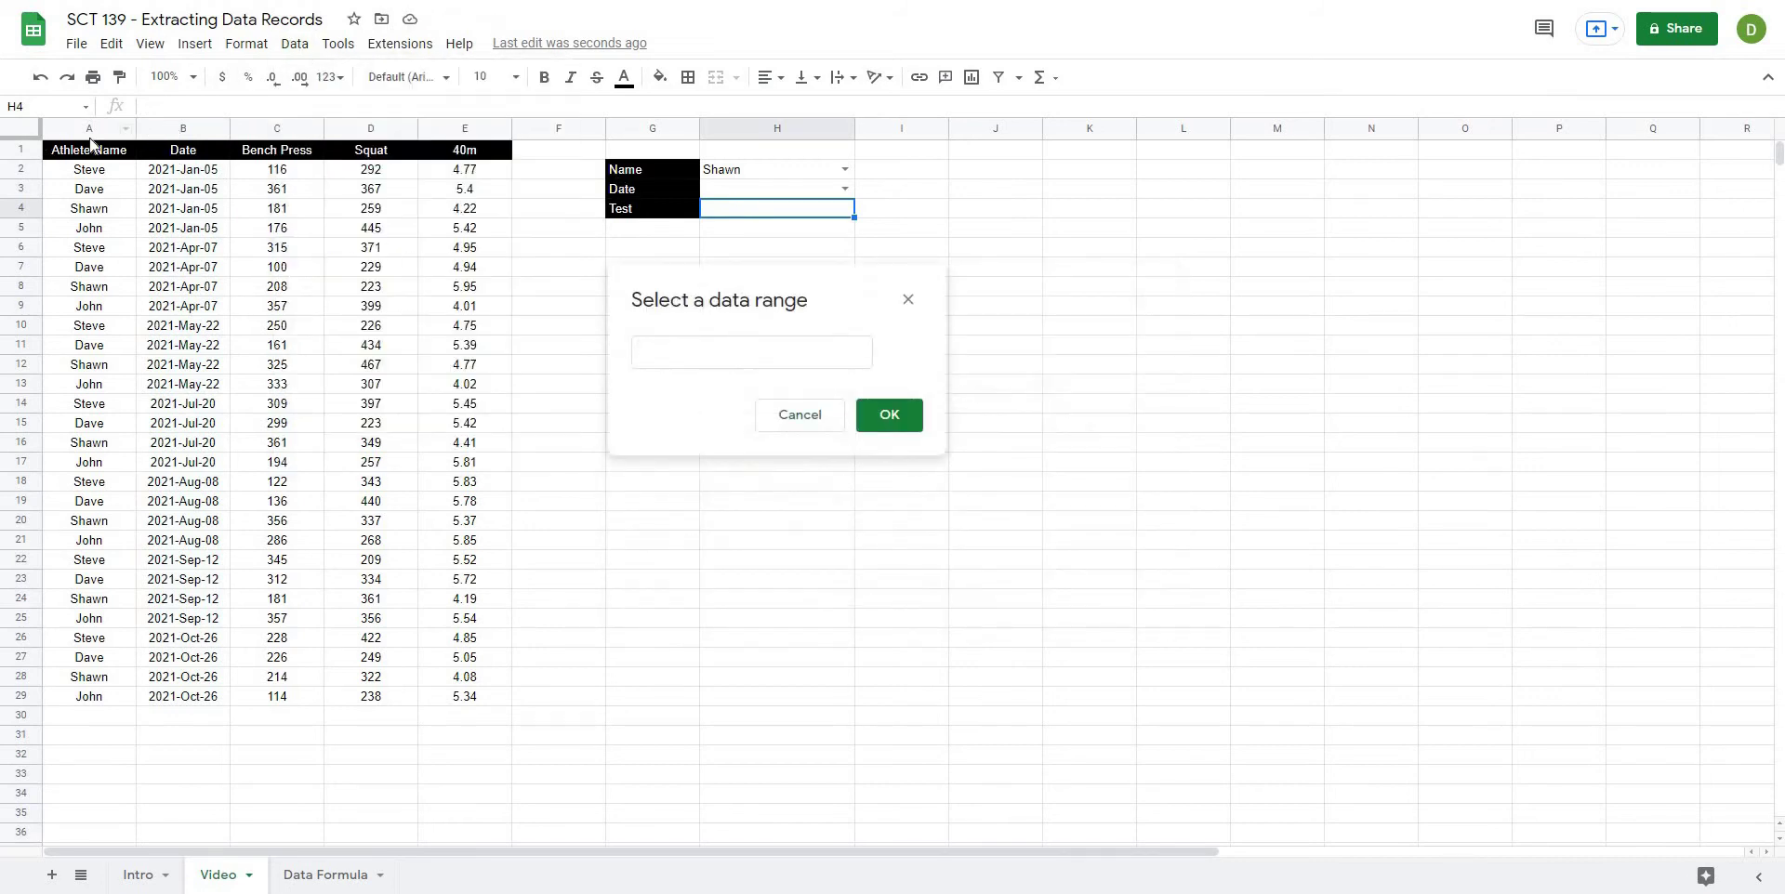
pyautogui.moveTo(248, 155); pyautogui.dragTo(469, 158)
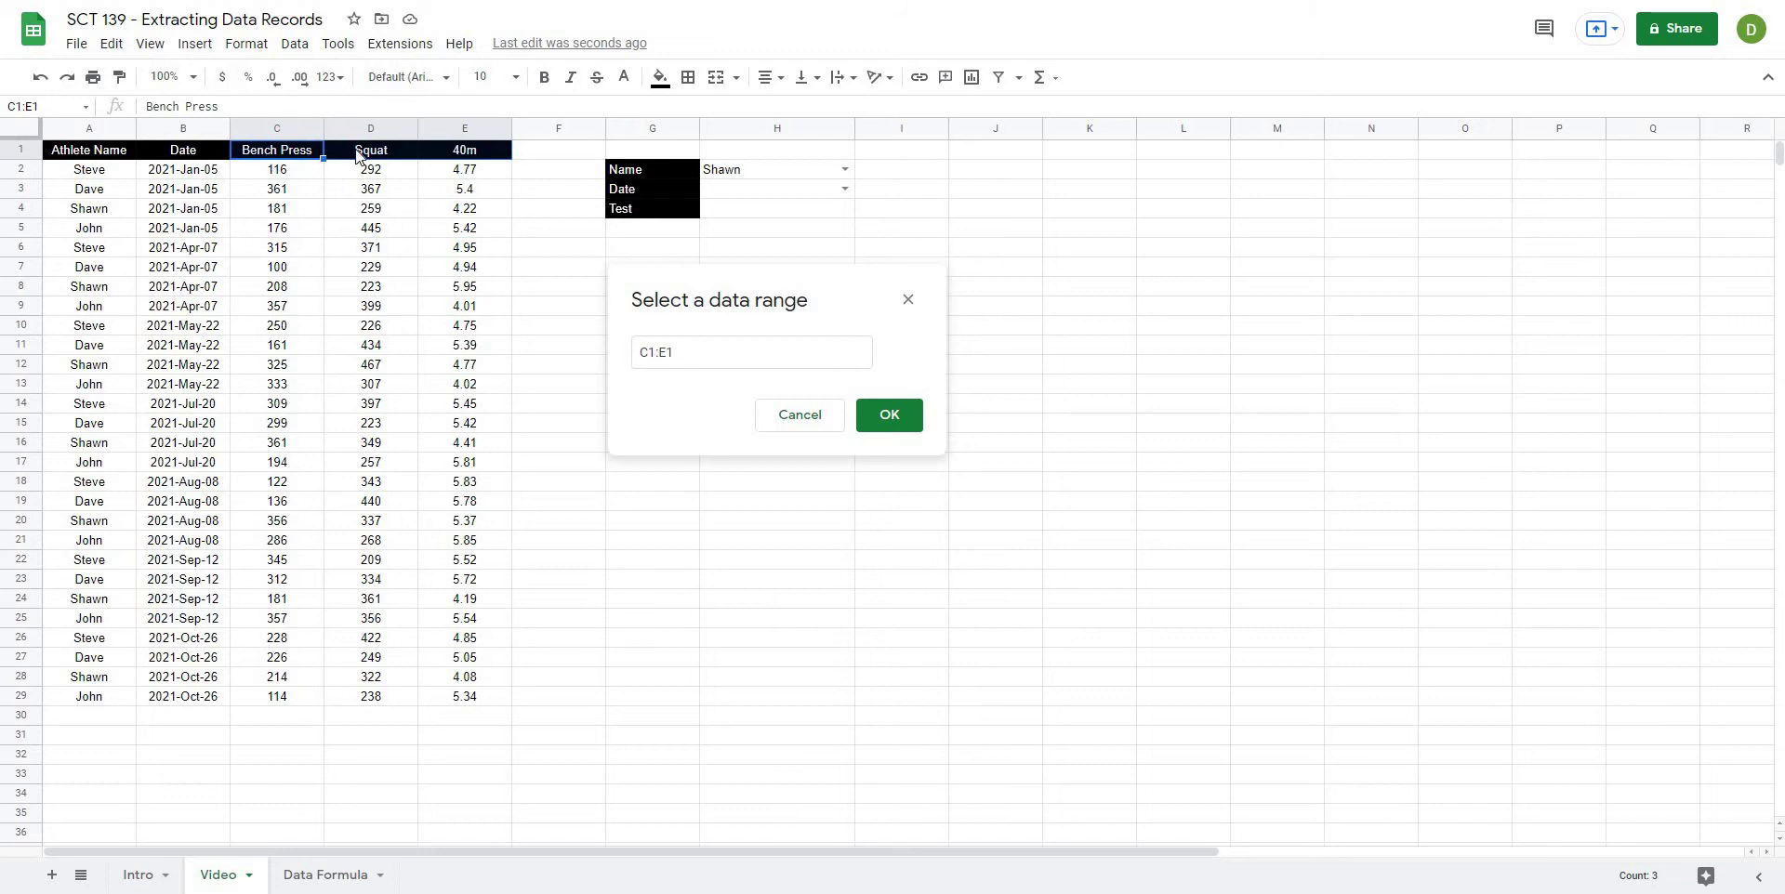
pyautogui.click(889, 415)
pyautogui.click(1114, 589)
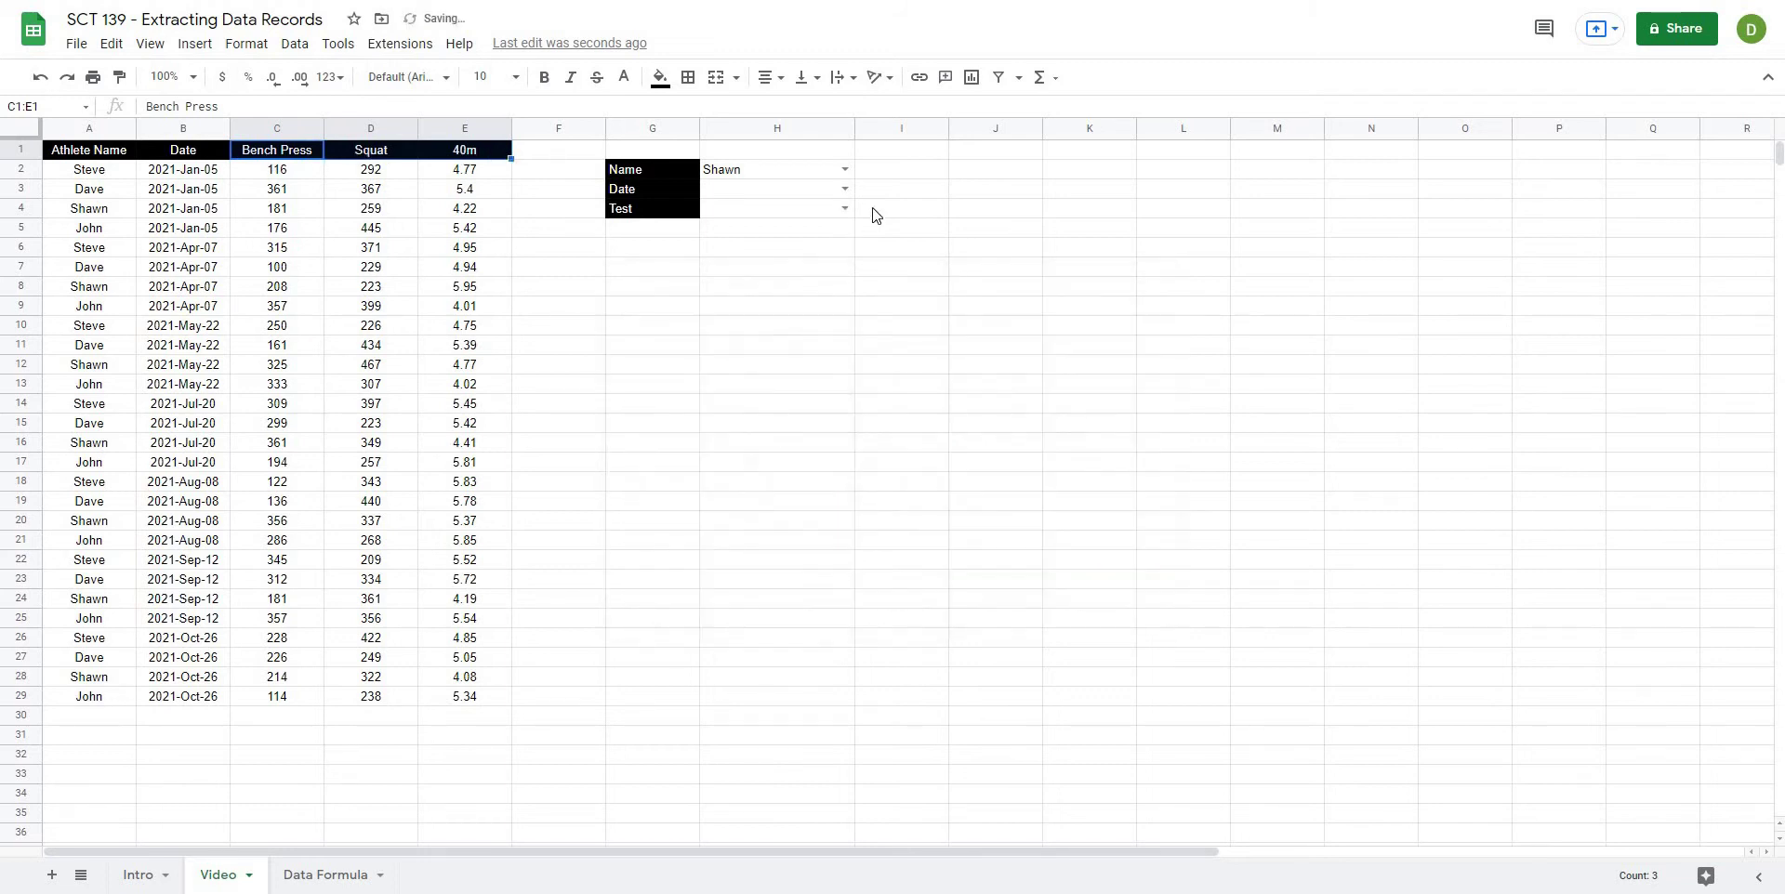
# Step: Set the date to 2021-Apr-07 and the test to Squat
pyautogui.click(842, 188)
pyautogui.click(731, 239)
pyautogui.click(841, 209)
pyautogui.click(769, 246)
# Step: Centre-align the lookup values in H2:H4
pyautogui.moveTo(748, 170); pyautogui.dragTo(757, 215)
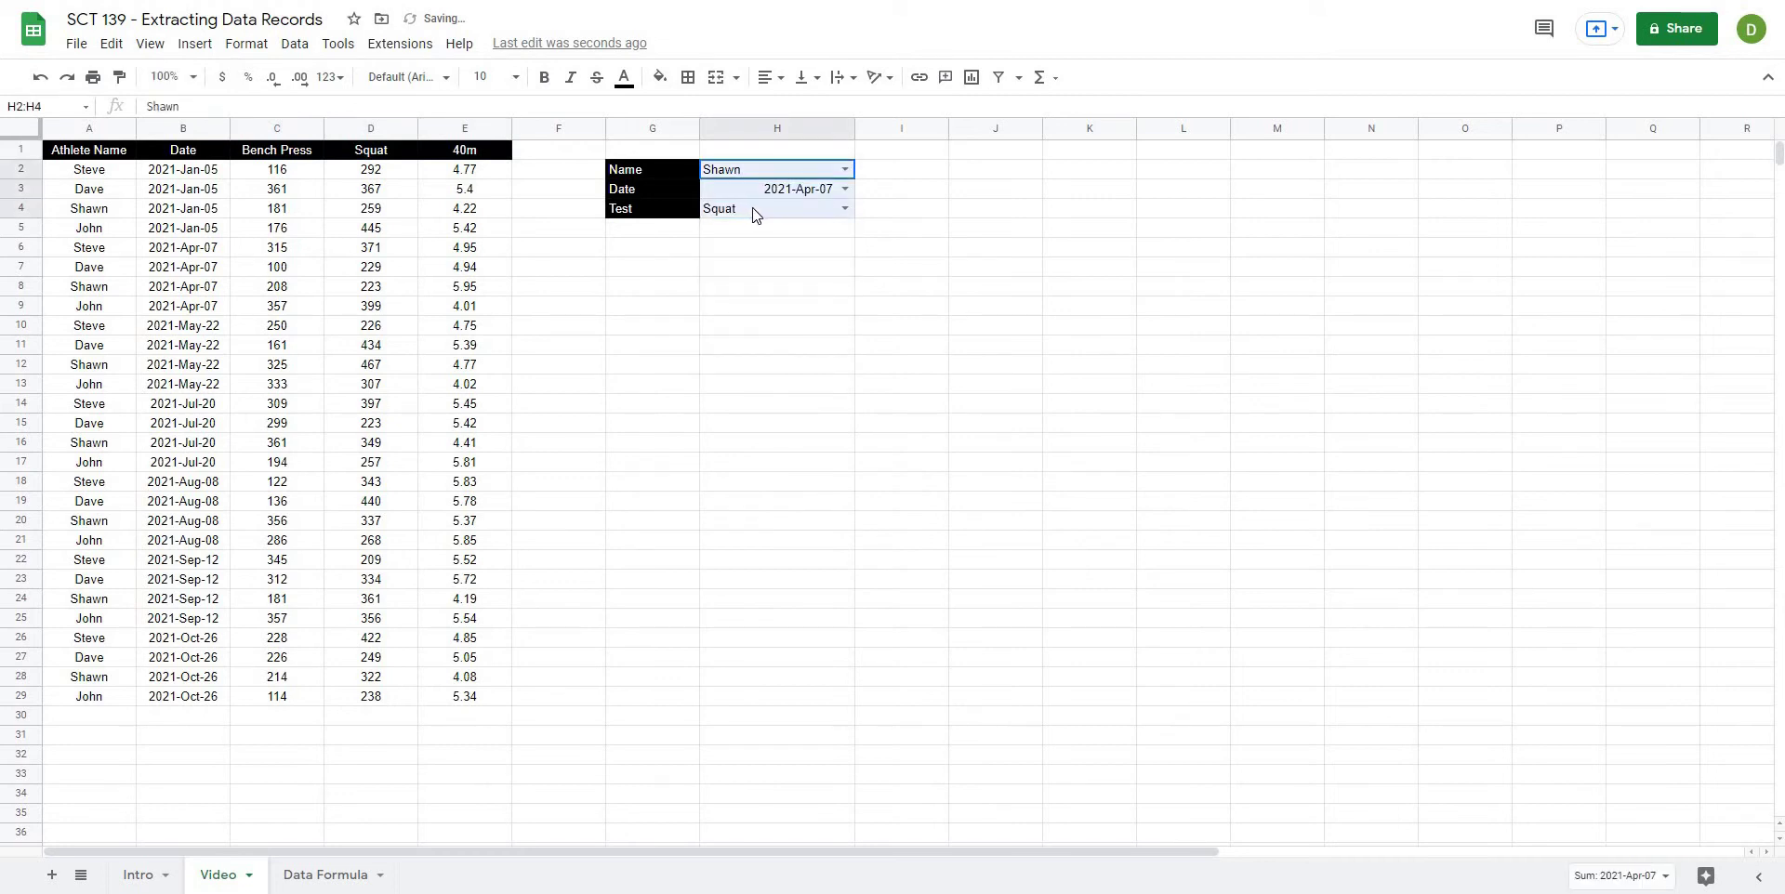
pyautogui.click(768, 77)
pyautogui.click(792, 119)
pyautogui.click(978, 375)
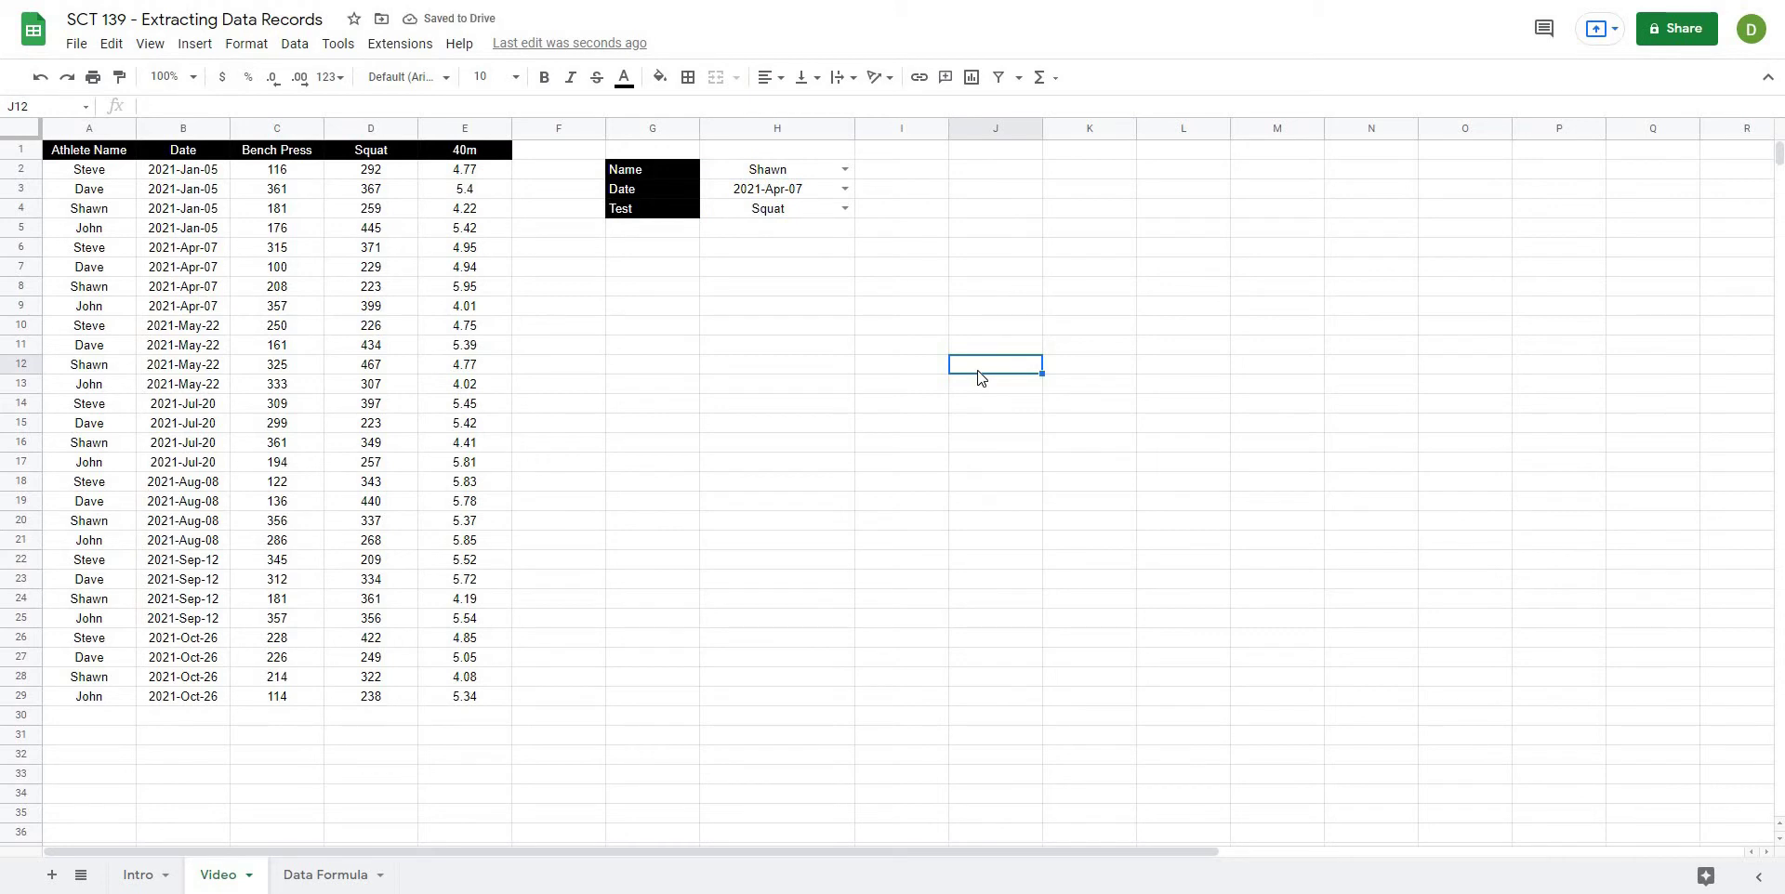
# Step: Enter the INDEX MATCH heading in I1 and widen column I to fit it
pyautogui.click(898, 156)
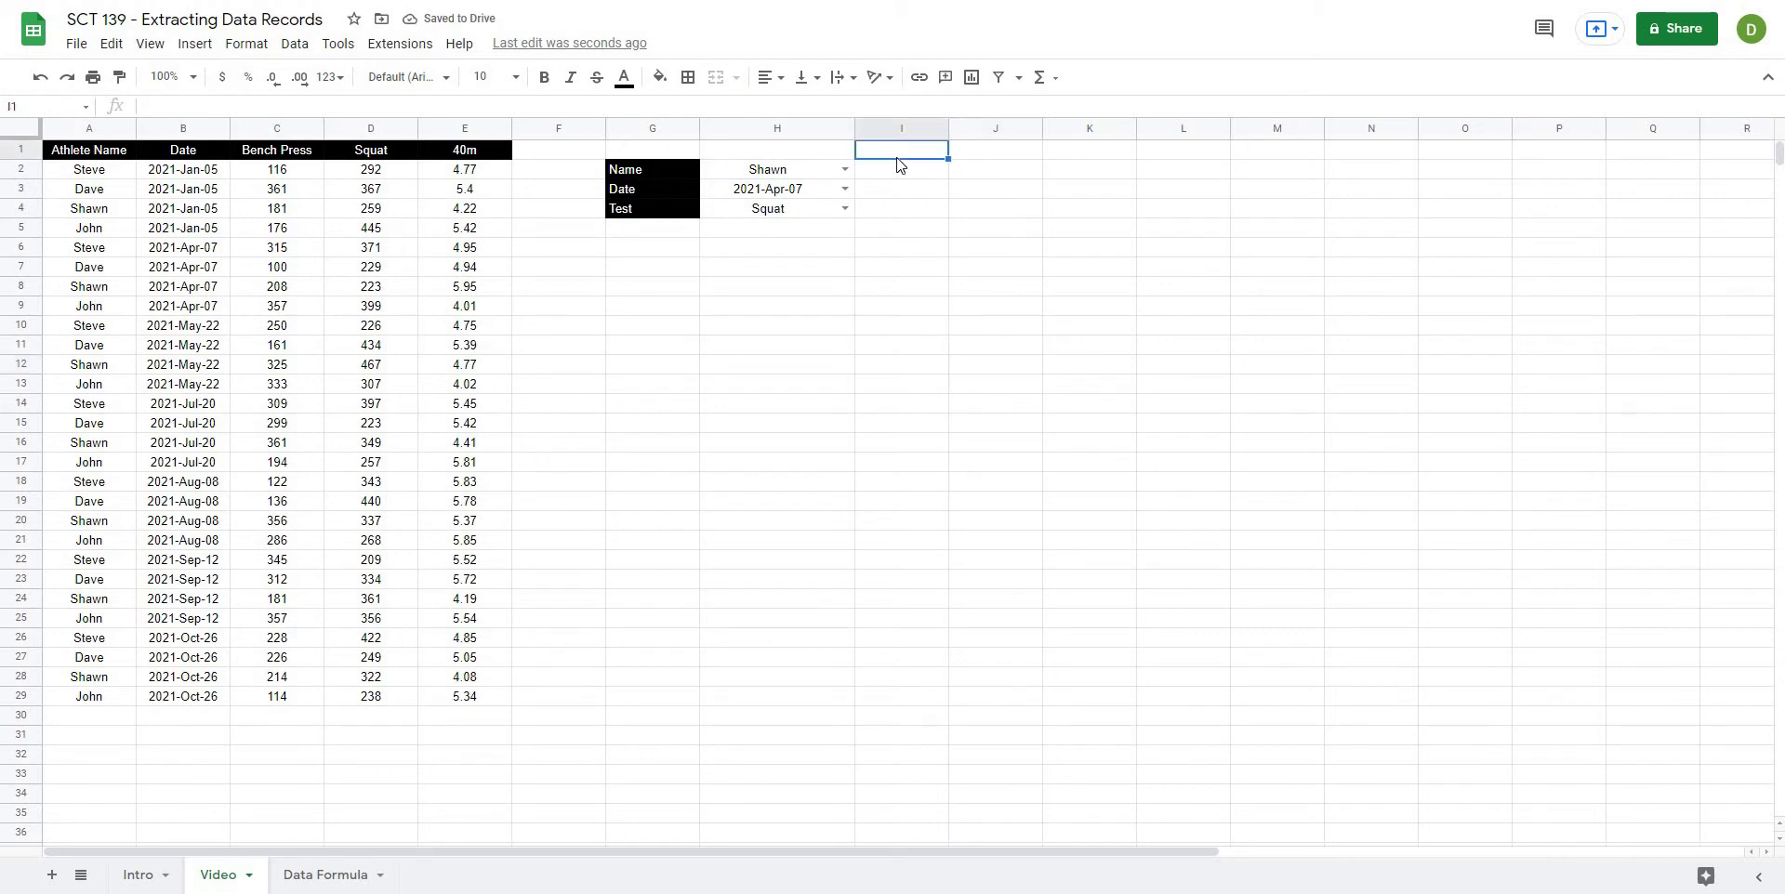
pyautogui.write('F')
pyautogui.write('INDEX MATCH')
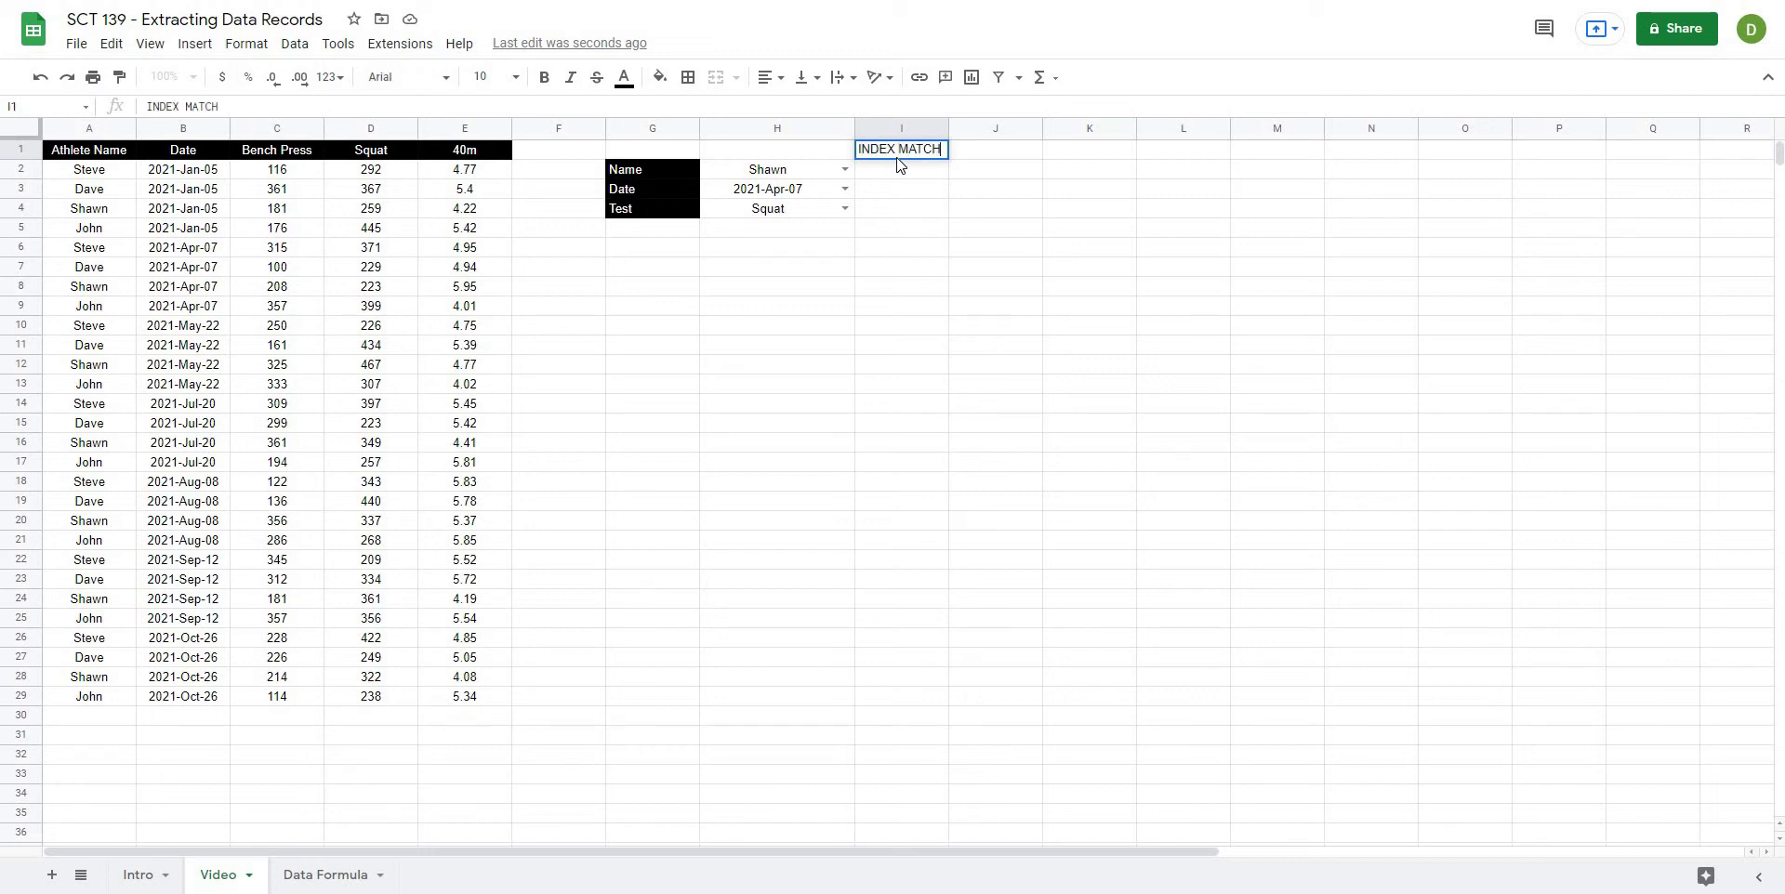
pyautogui.press('Return')
pyautogui.click(993, 520)
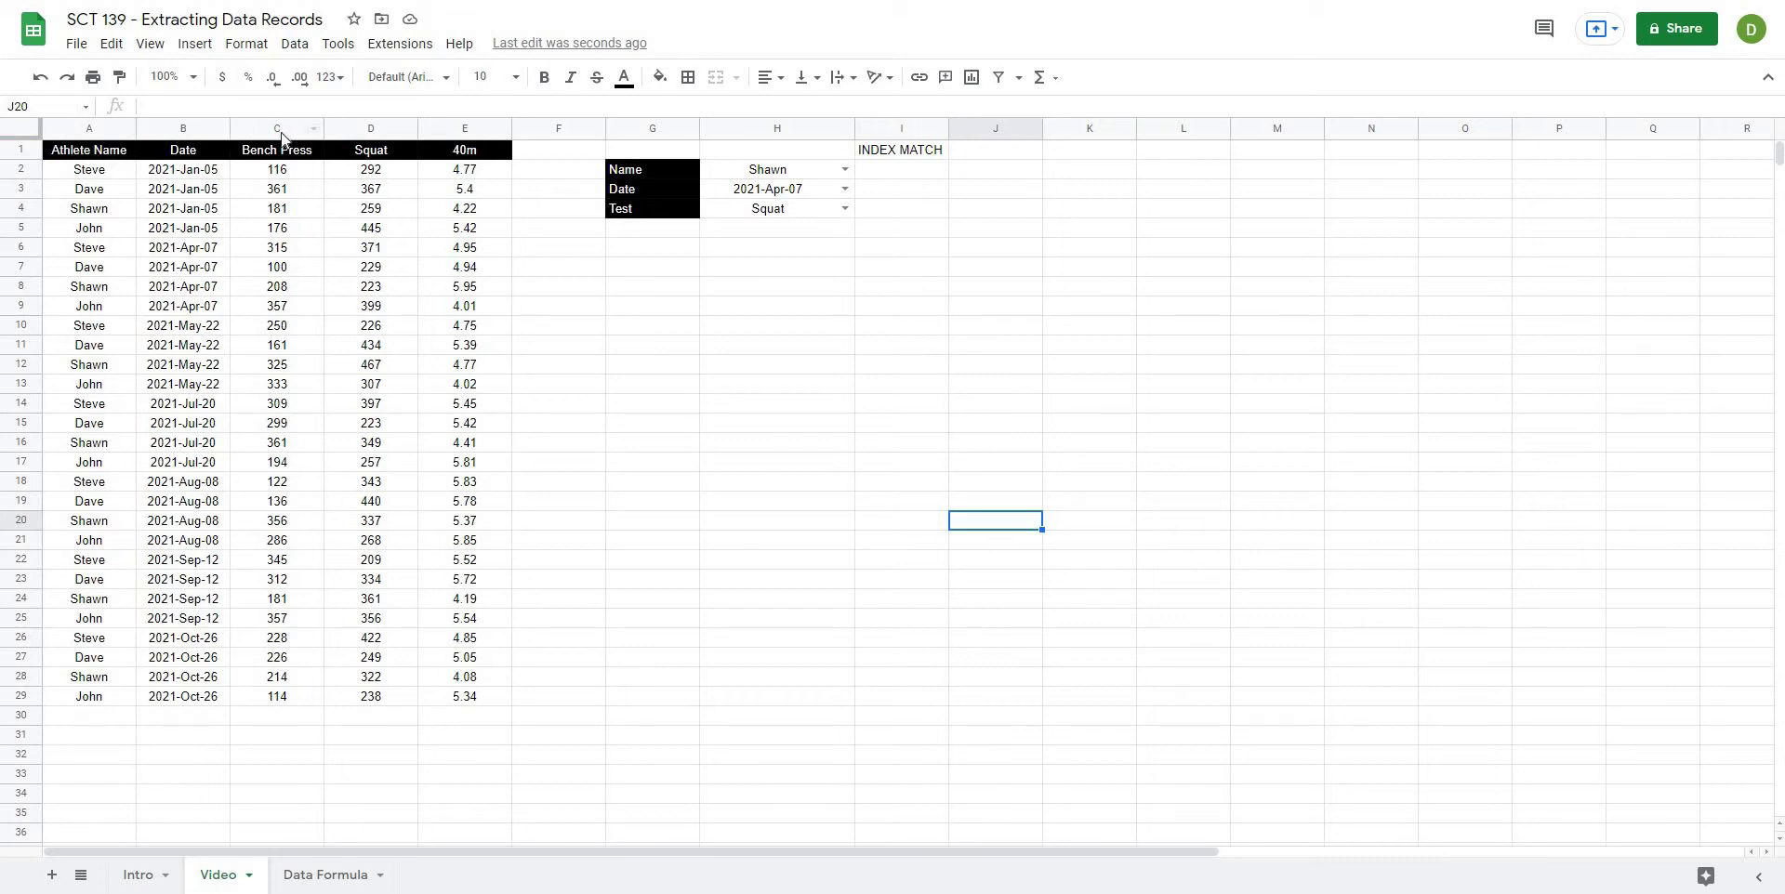
pyautogui.click(954, 387)
pyautogui.moveTo(948, 127); pyautogui.dragTo(1031, 127)
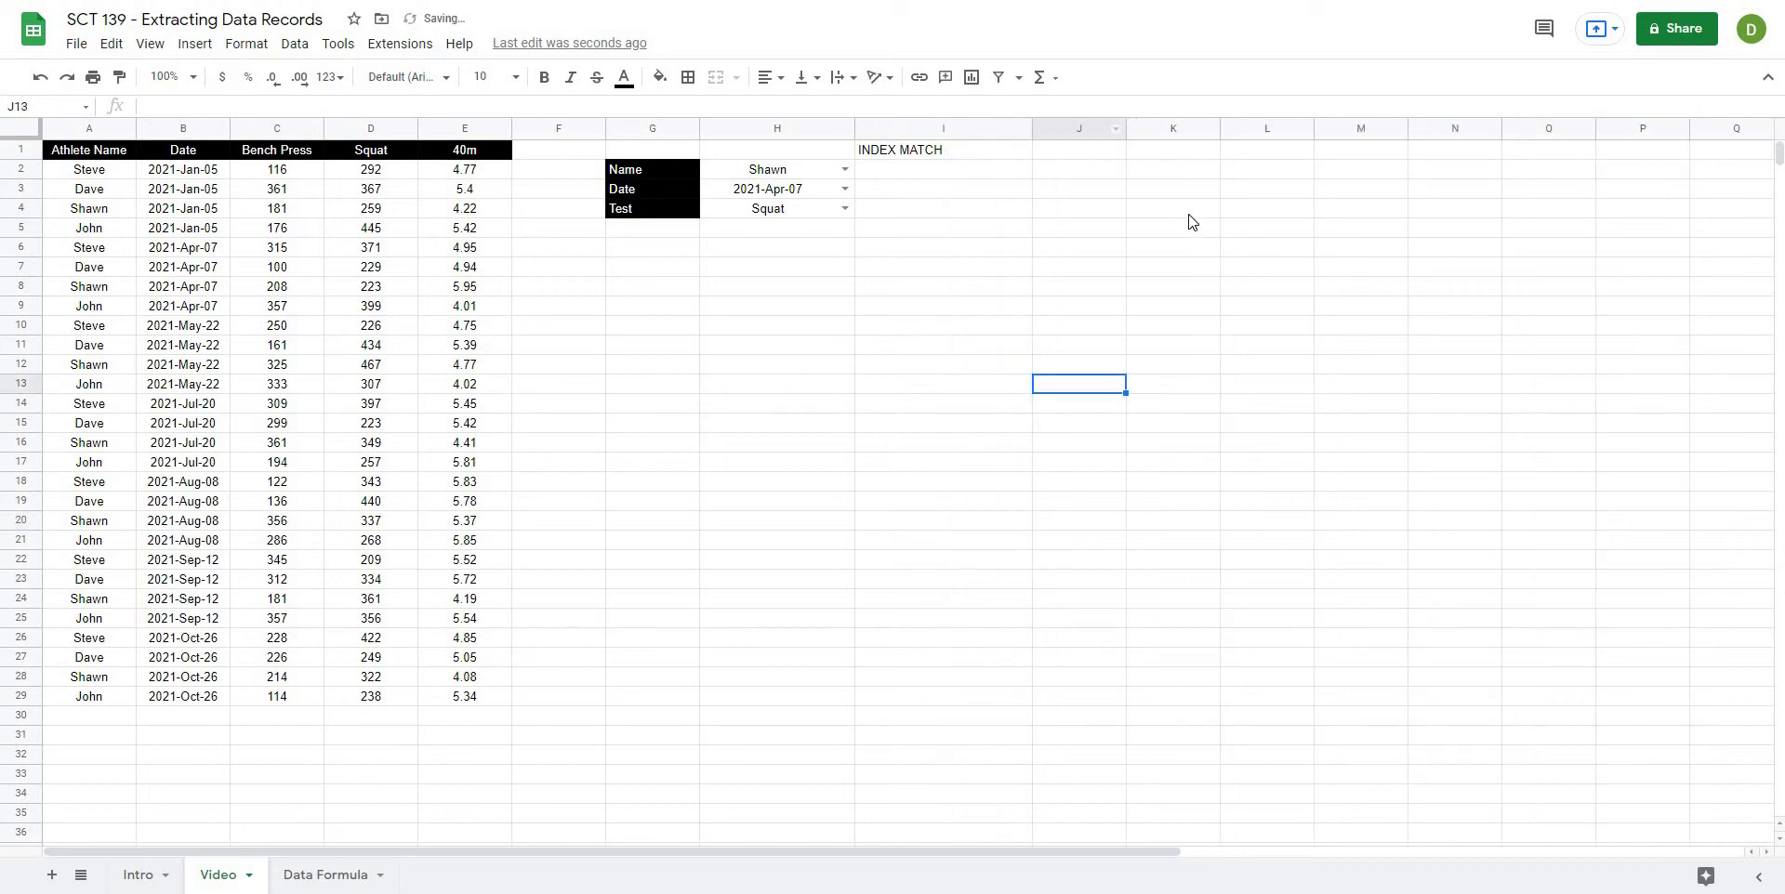
pyautogui.click(941, 171)
# Step: Enter =index(A2:E29,5,3) in I2 so it returns 315
pyautogui.click(165, 104)
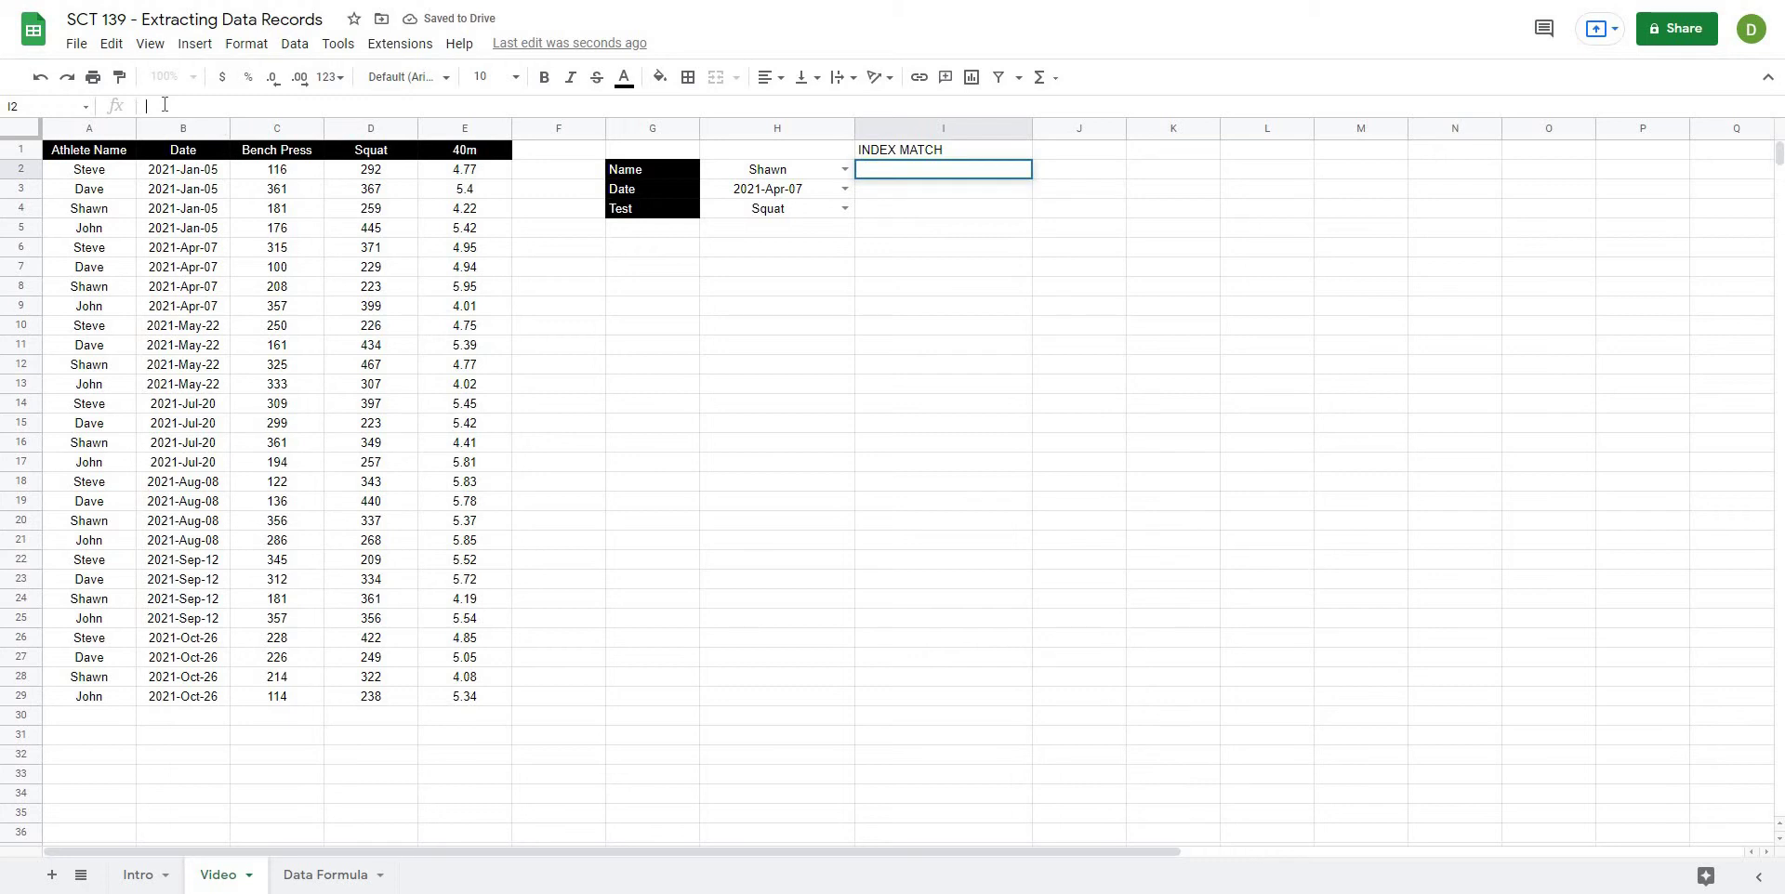
pyautogui.write('=inde')
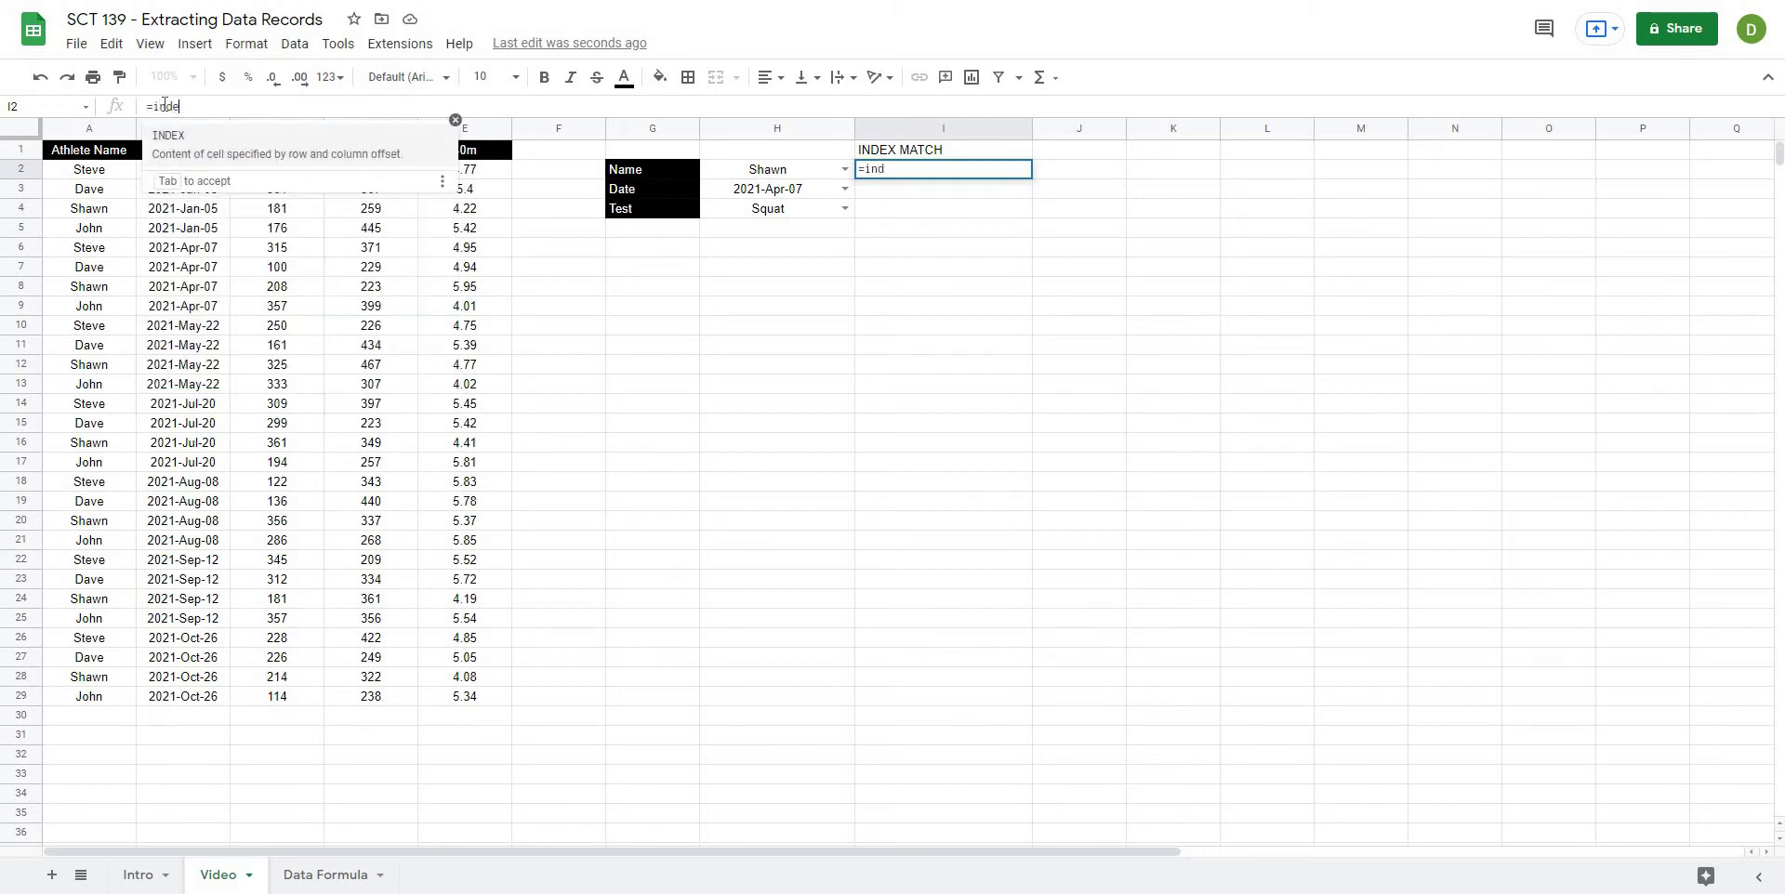
pyautogui.write('x(')
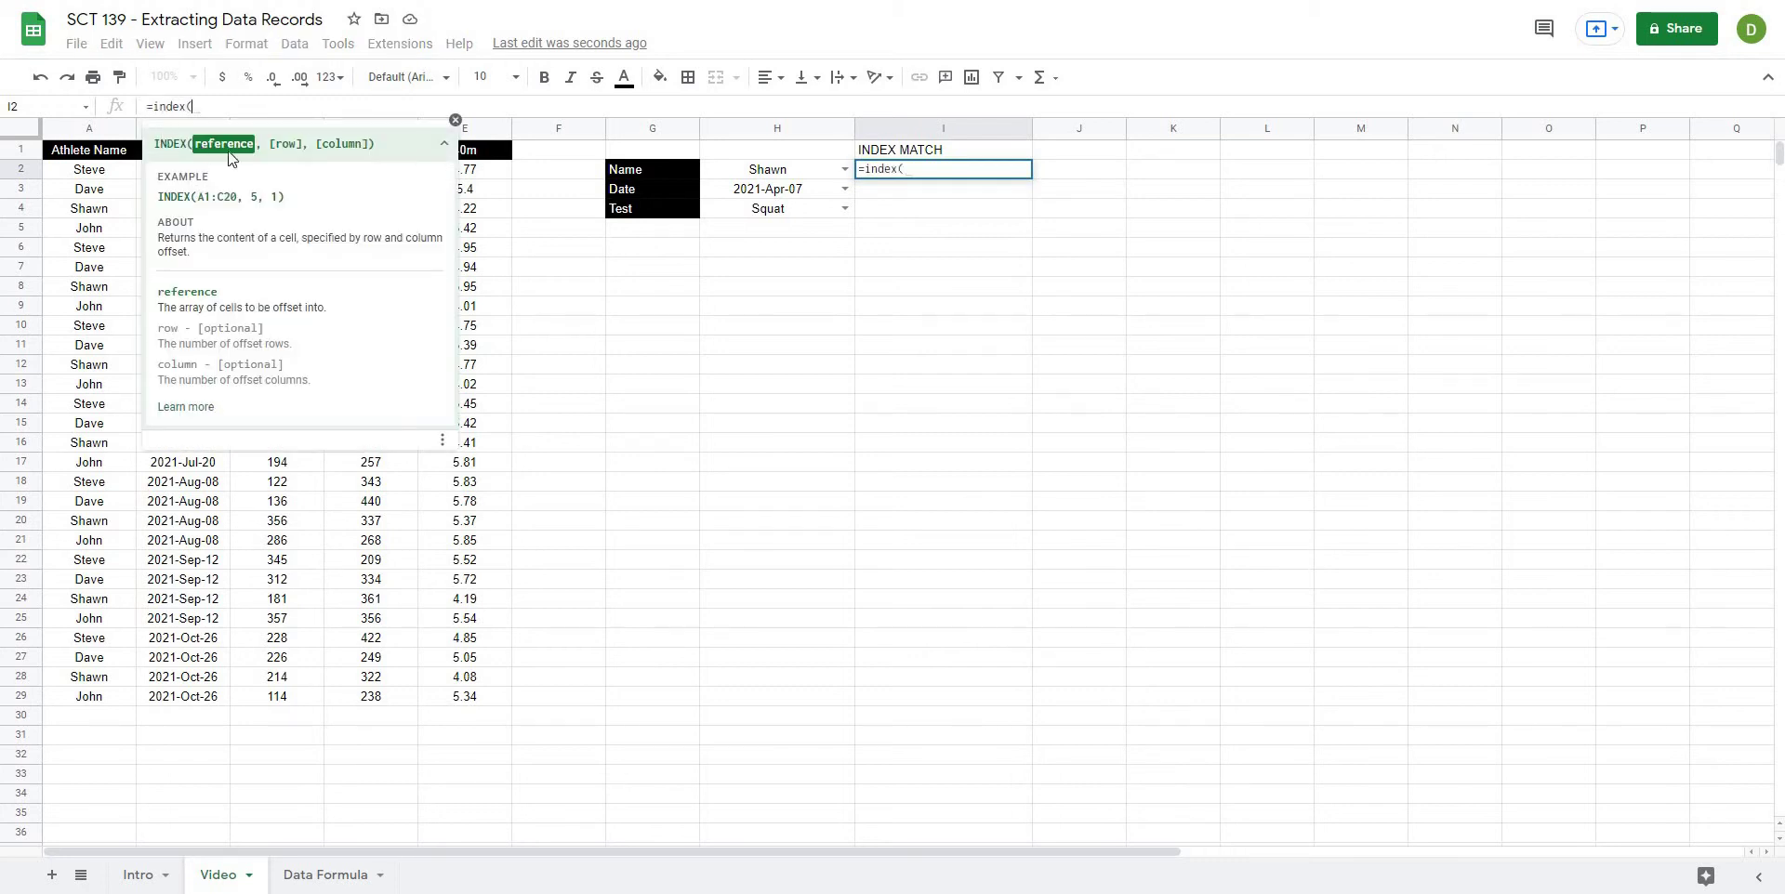
pyautogui.click(67, 175)
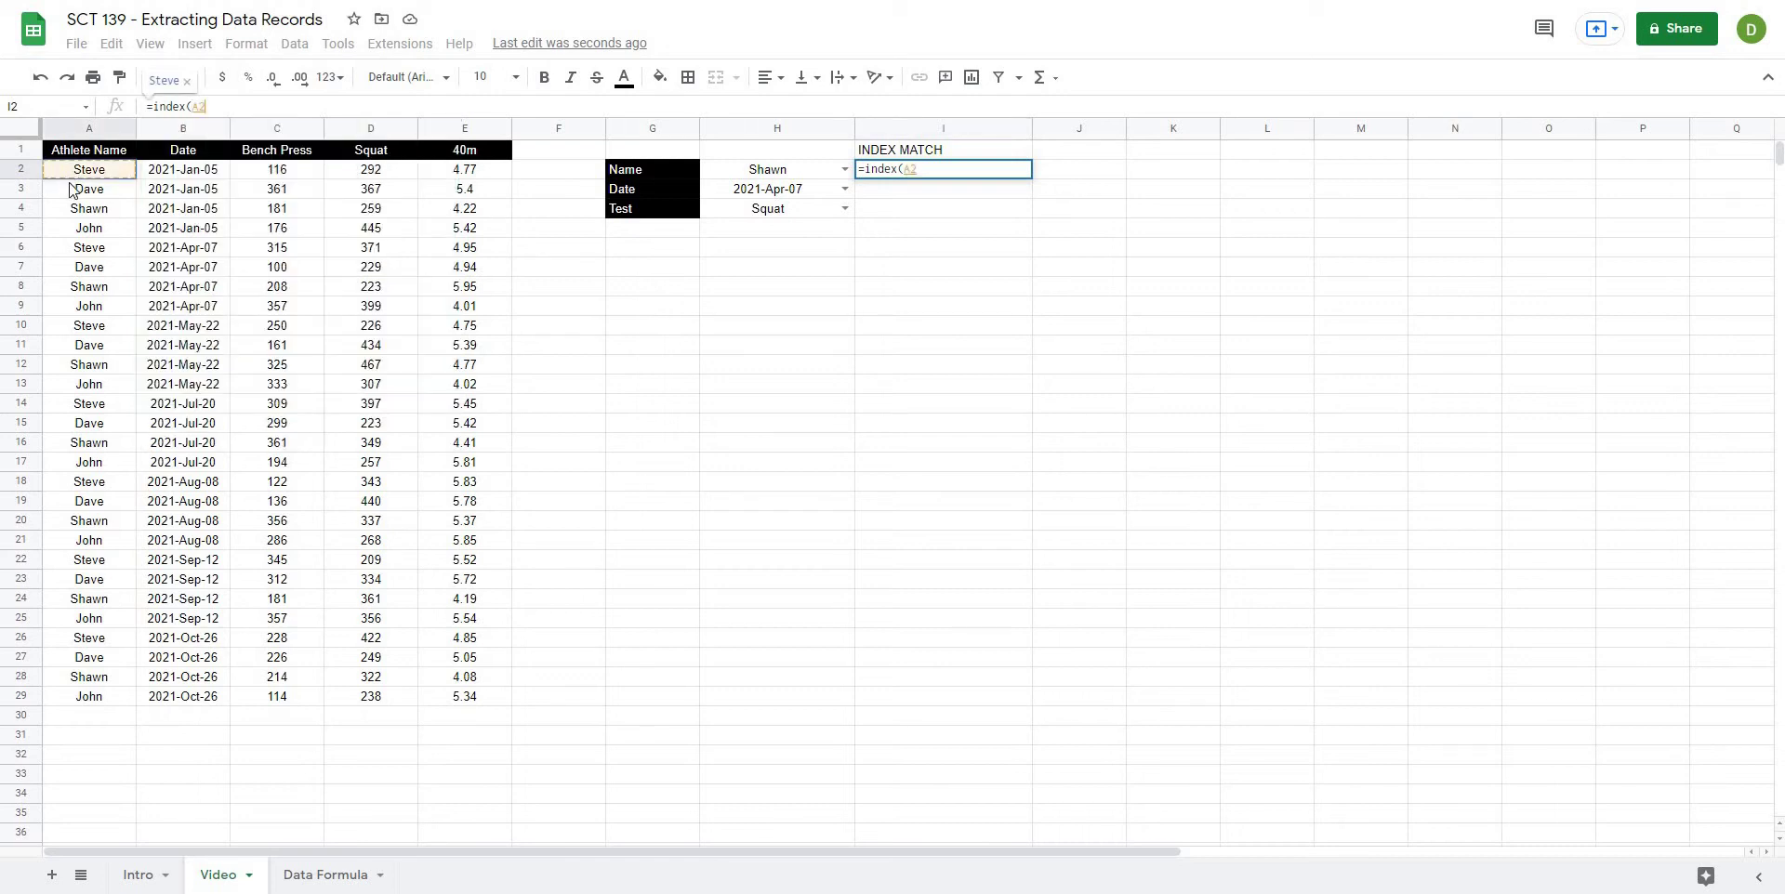
pyautogui.moveTo(78, 195); pyautogui.dragTo(477, 713)
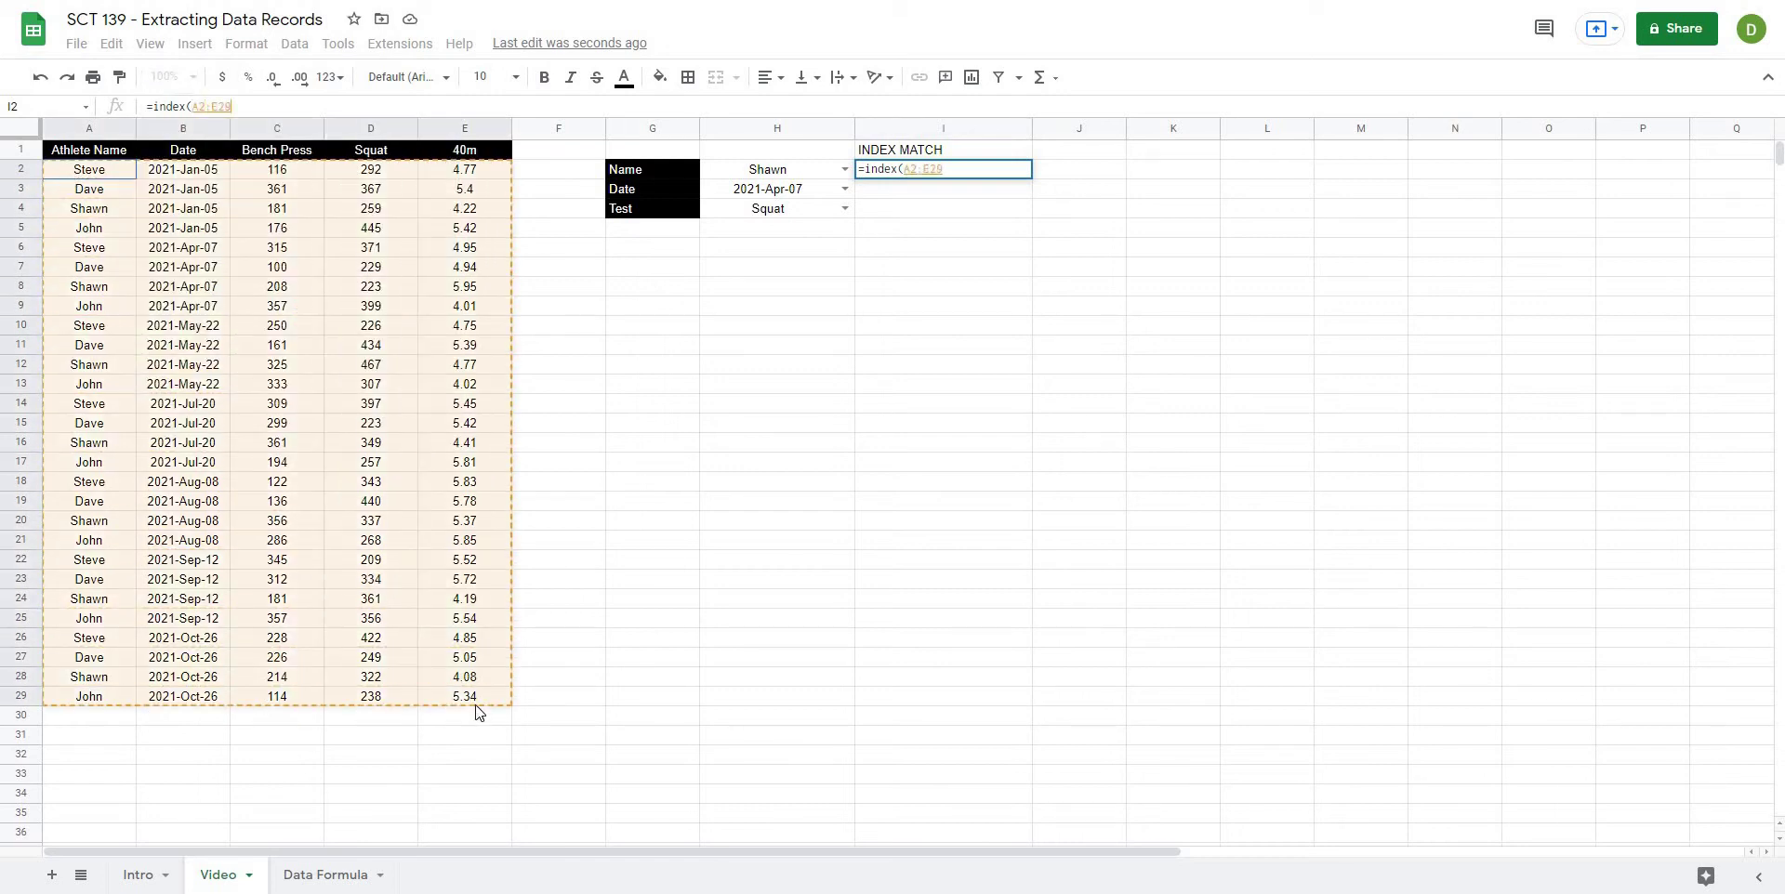
pyautogui.click(245, 107)
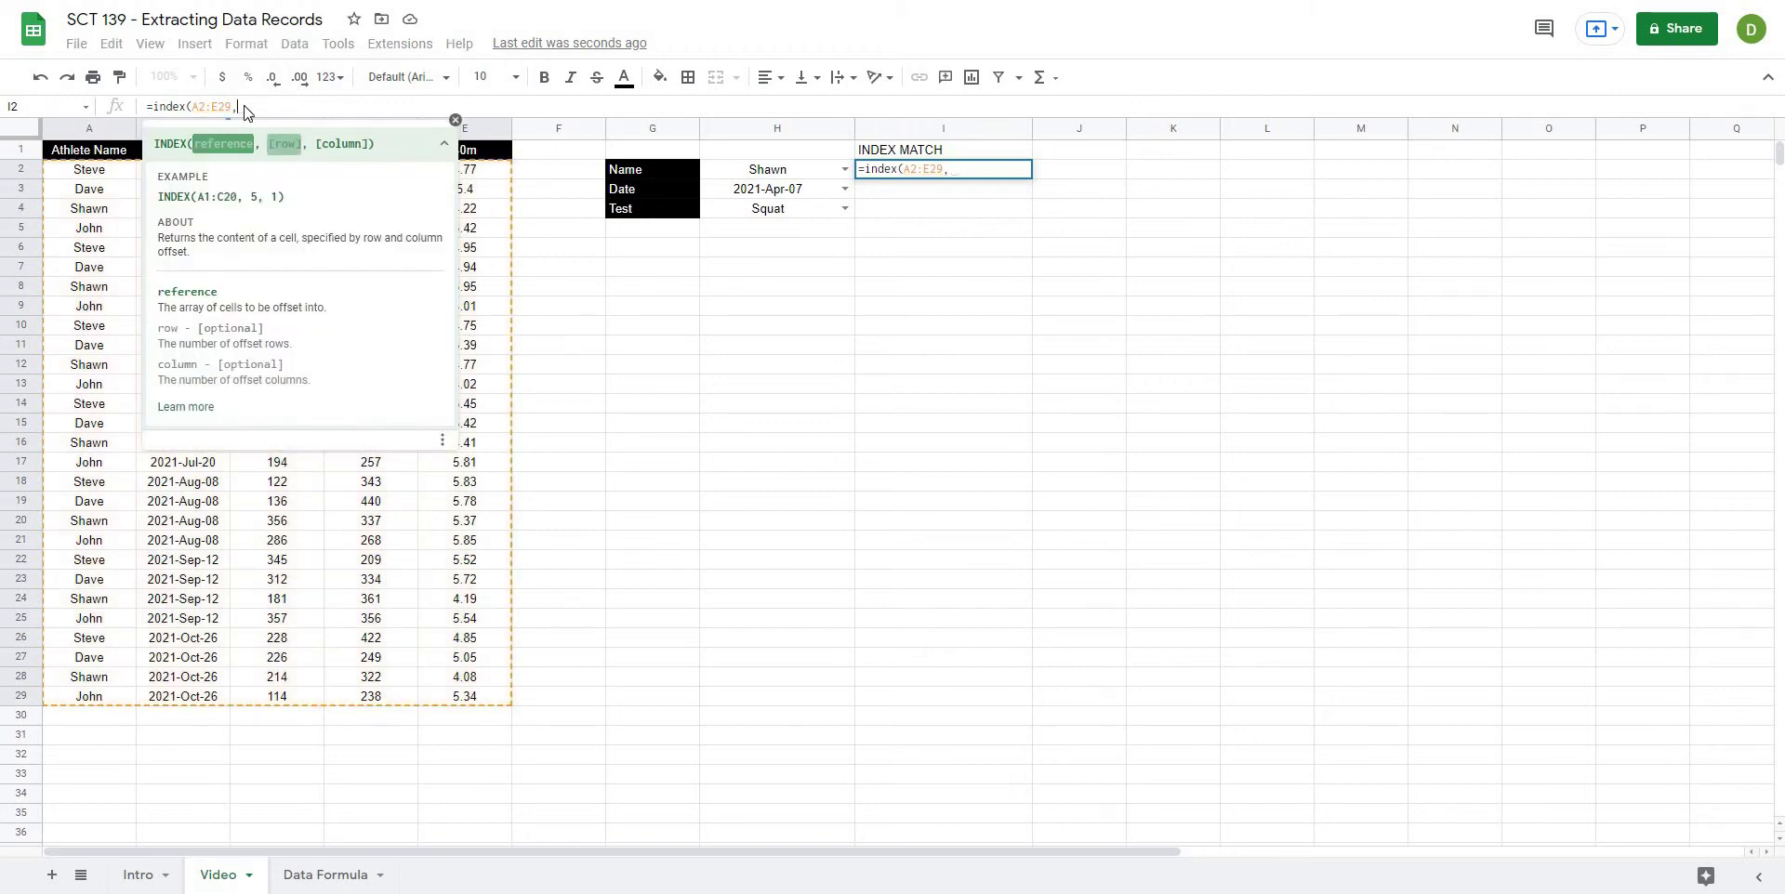
pyautogui.write(',')
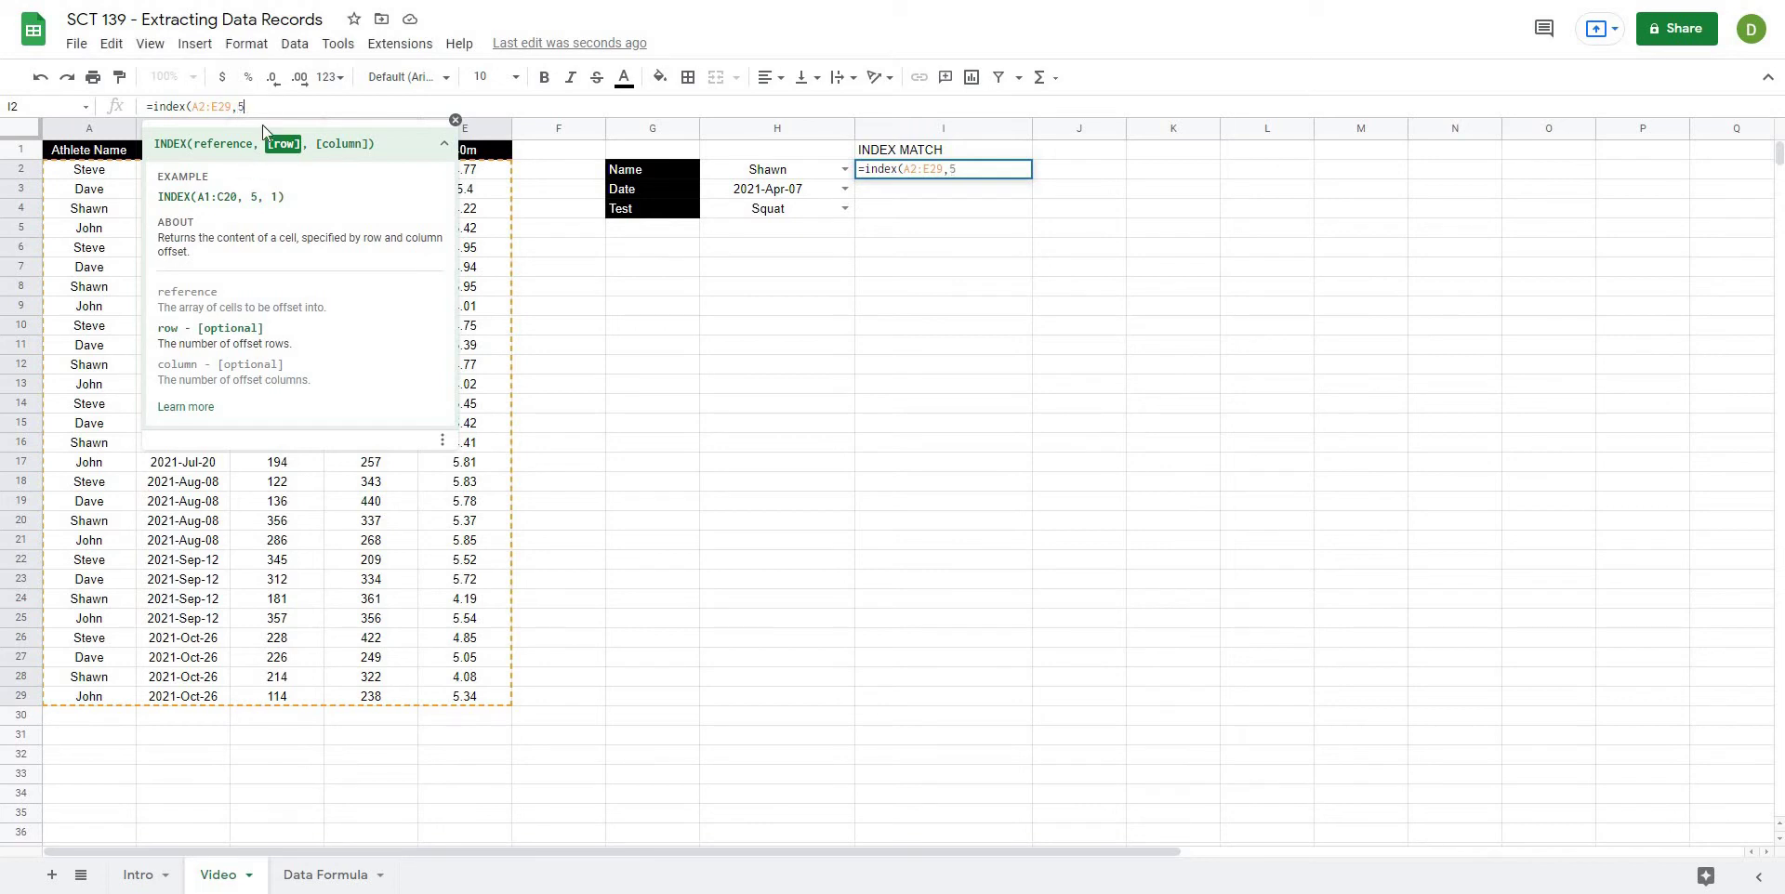
pyautogui.write('5,')
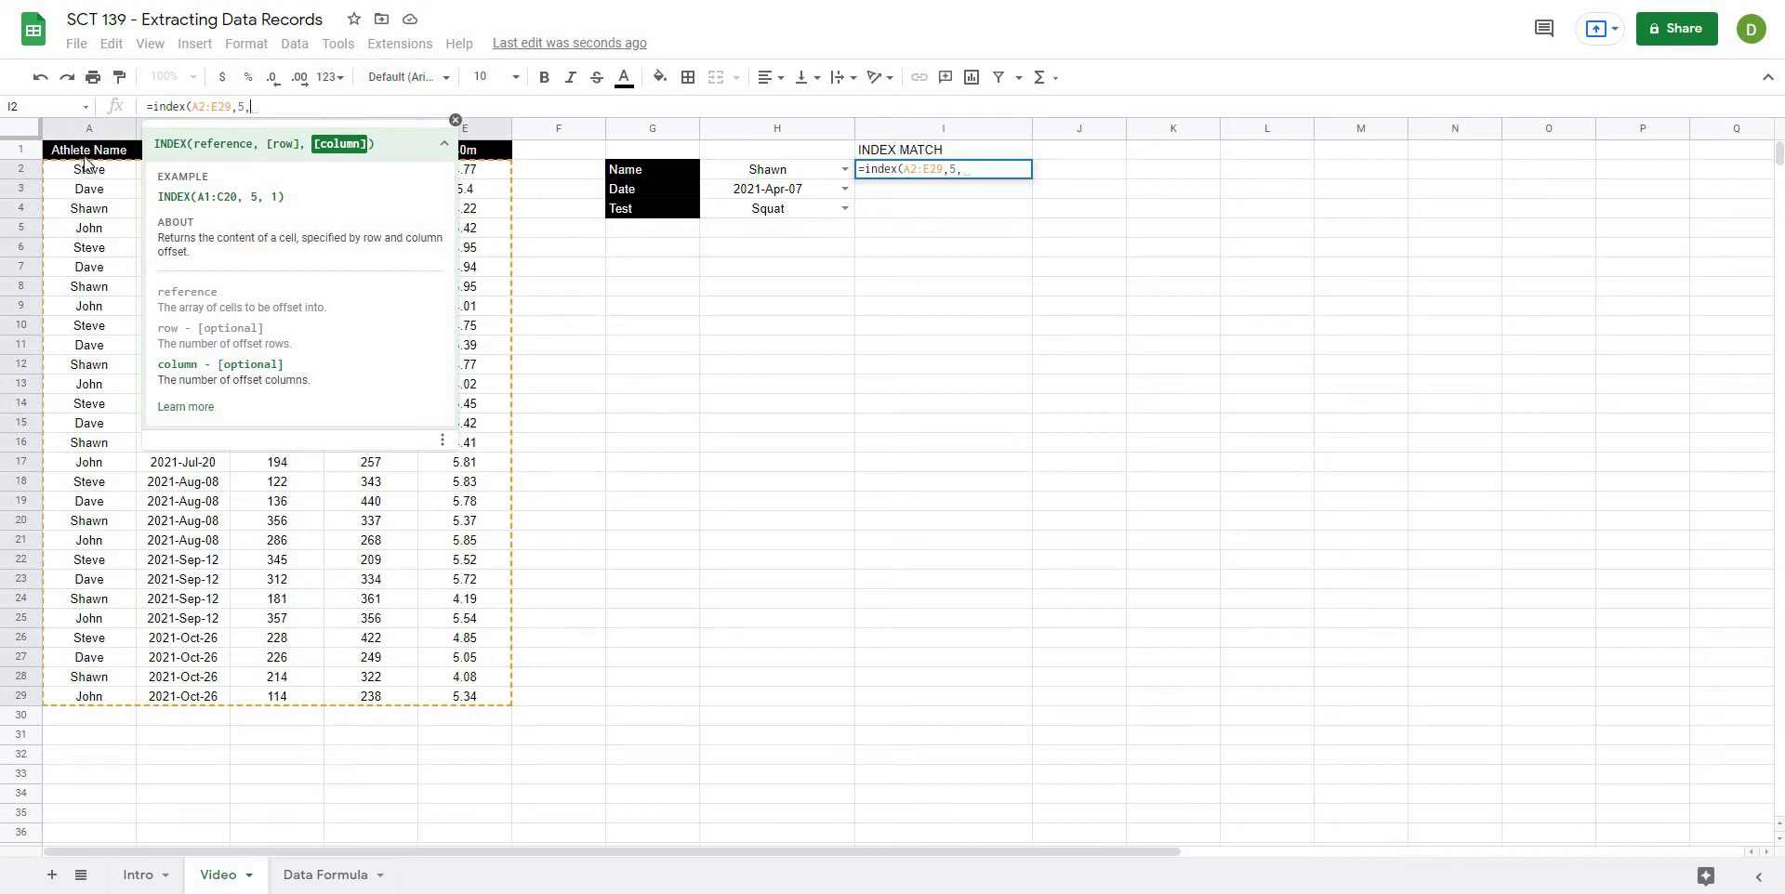
pyautogui.write('3')
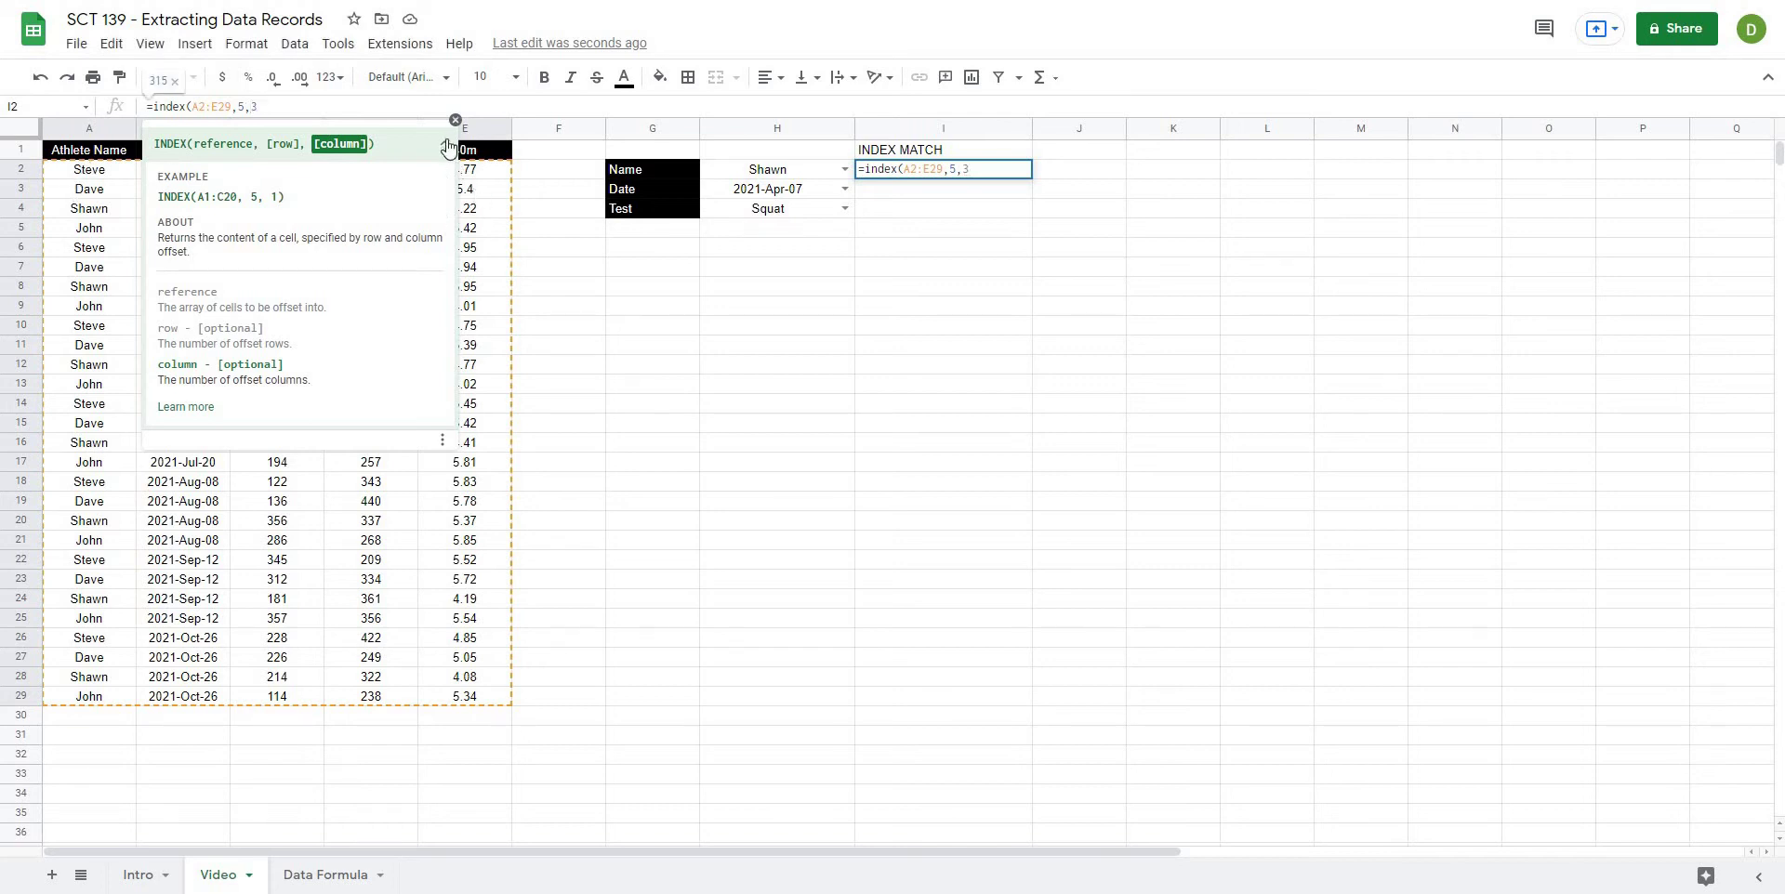
pyautogui.click(445, 144)
pyautogui.click(444, 144)
pyautogui.click(456, 120)
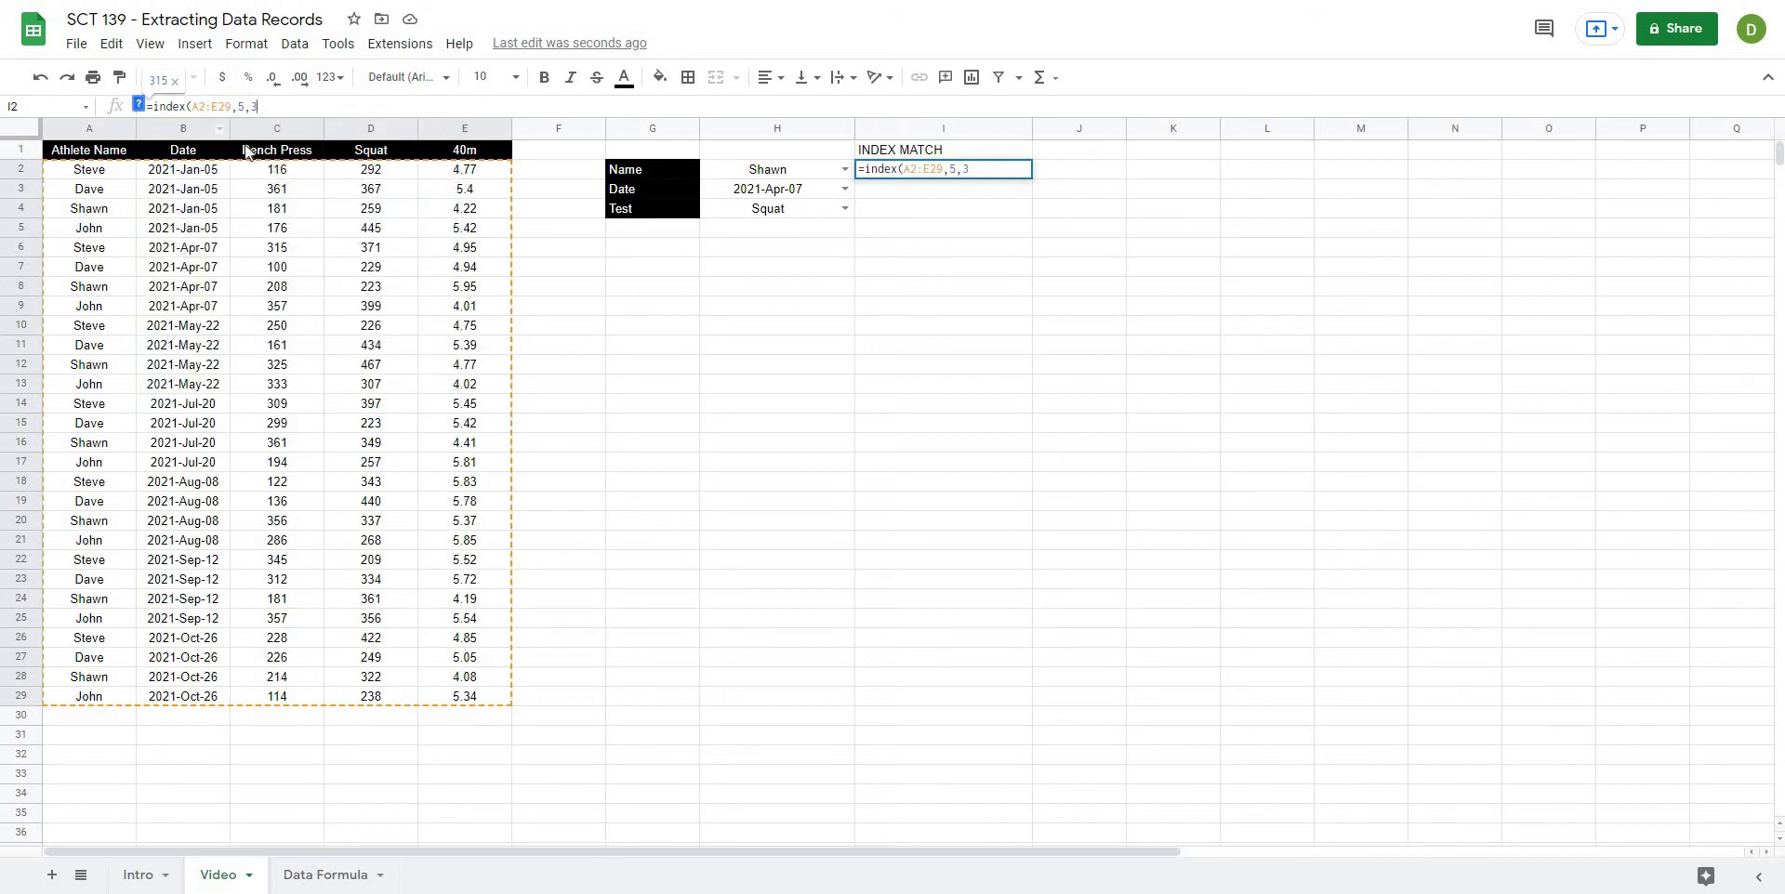
pyautogui.write(')')
pyautogui.press('Return')
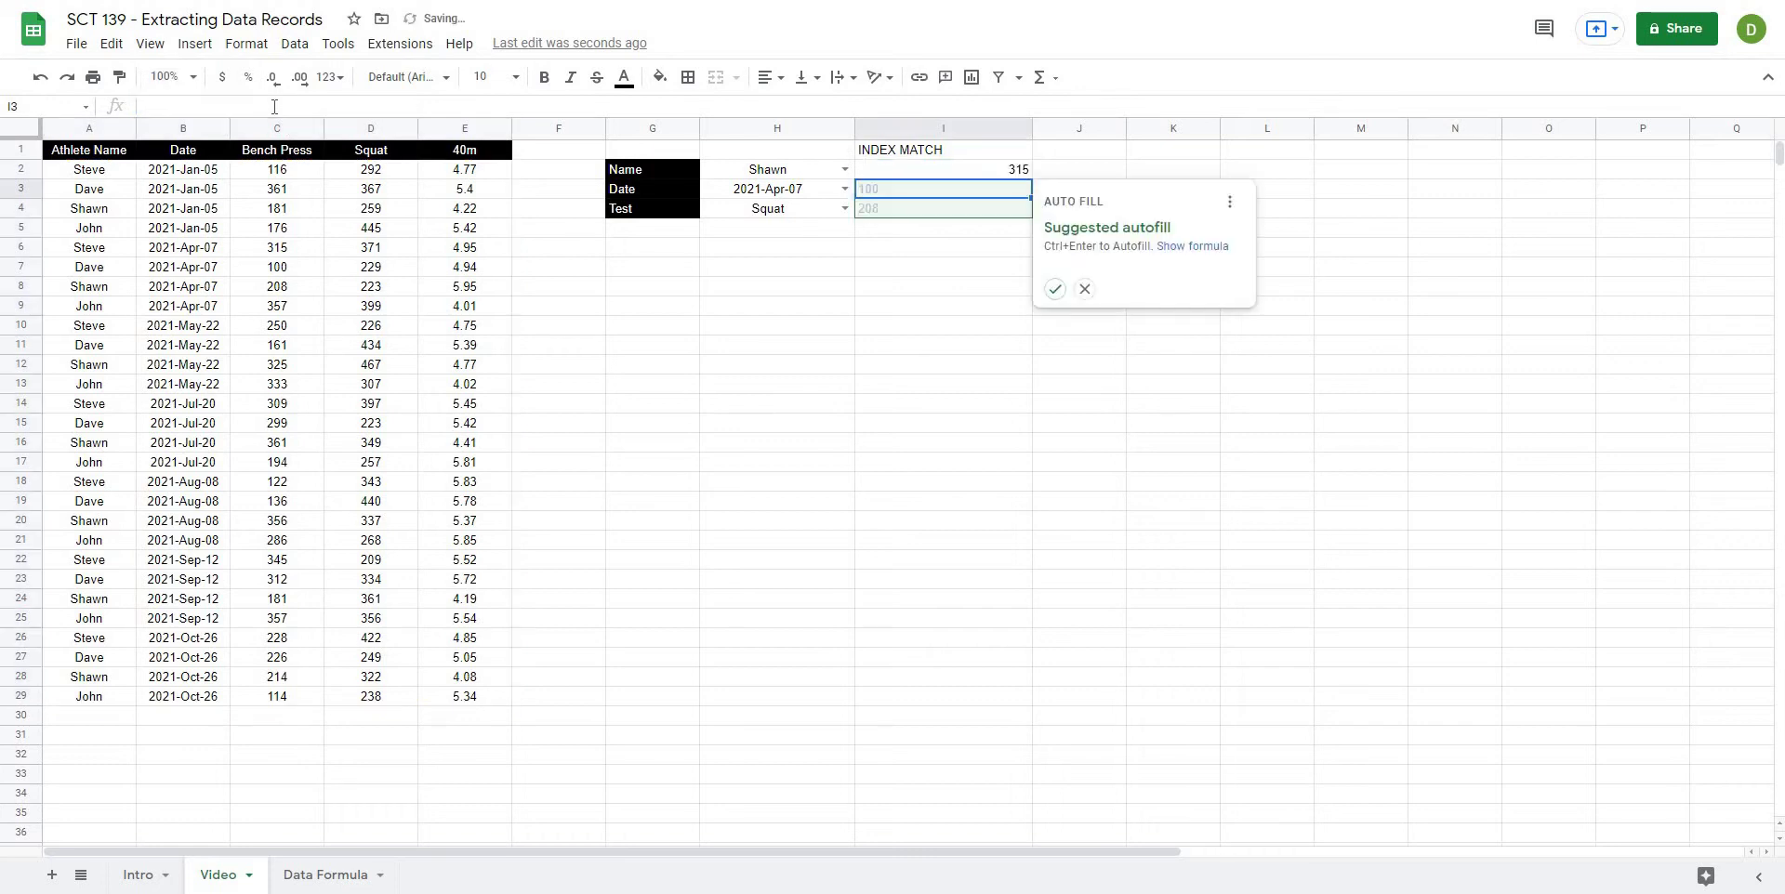
pyautogui.click(1588, 444)
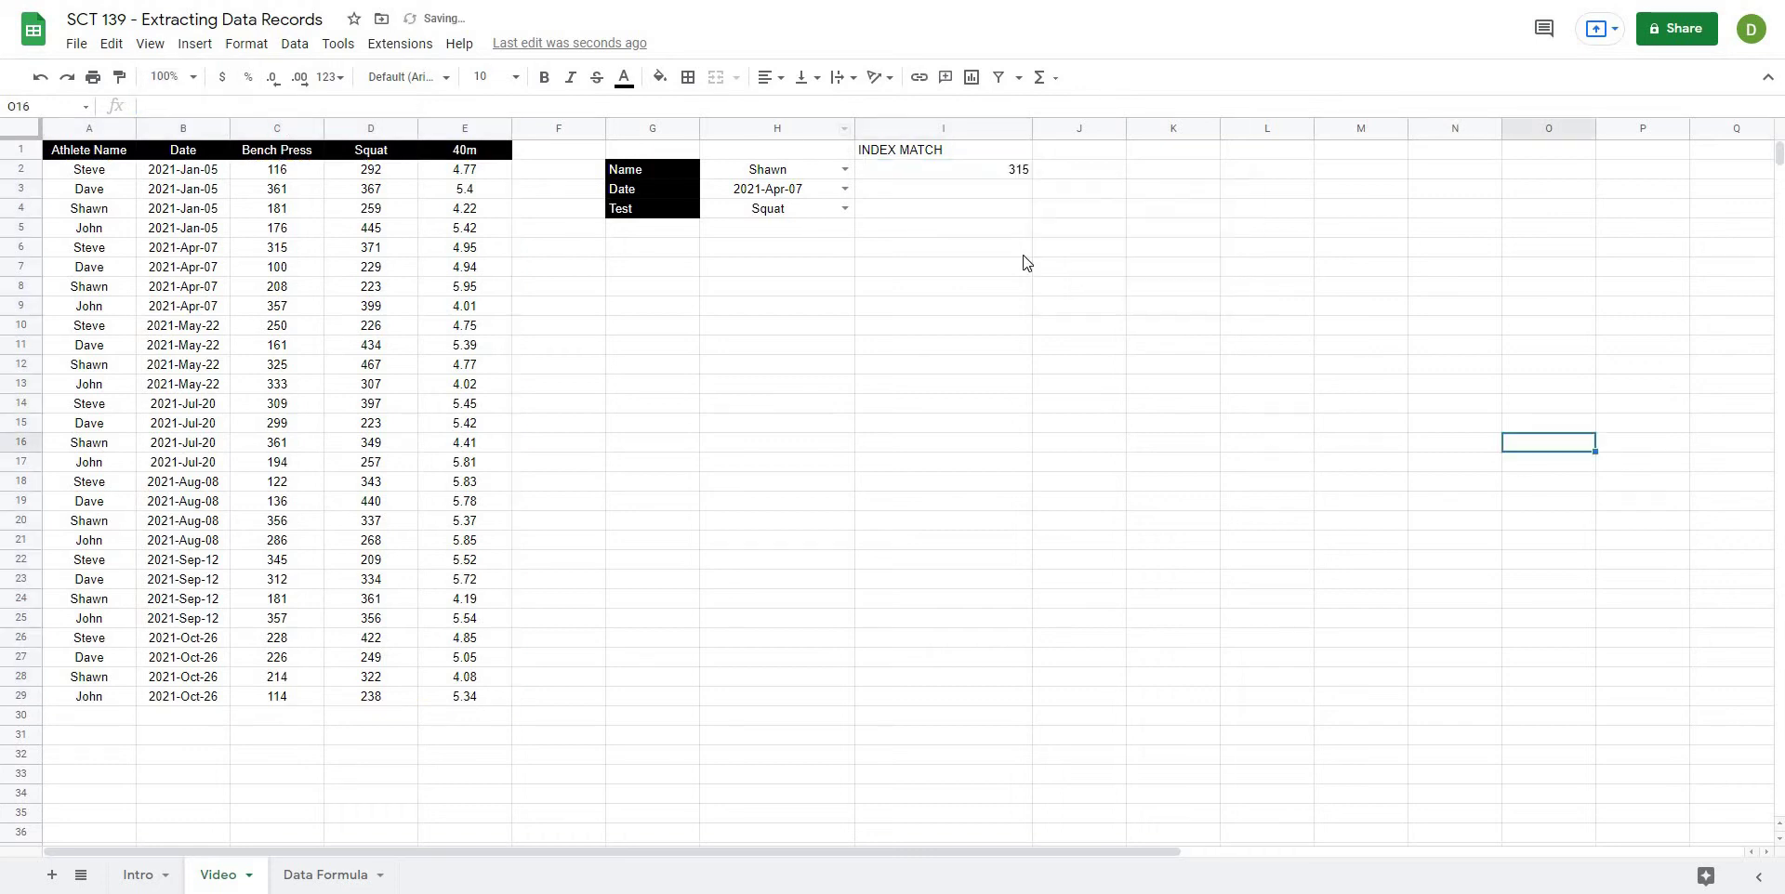
pyautogui.click(990, 171)
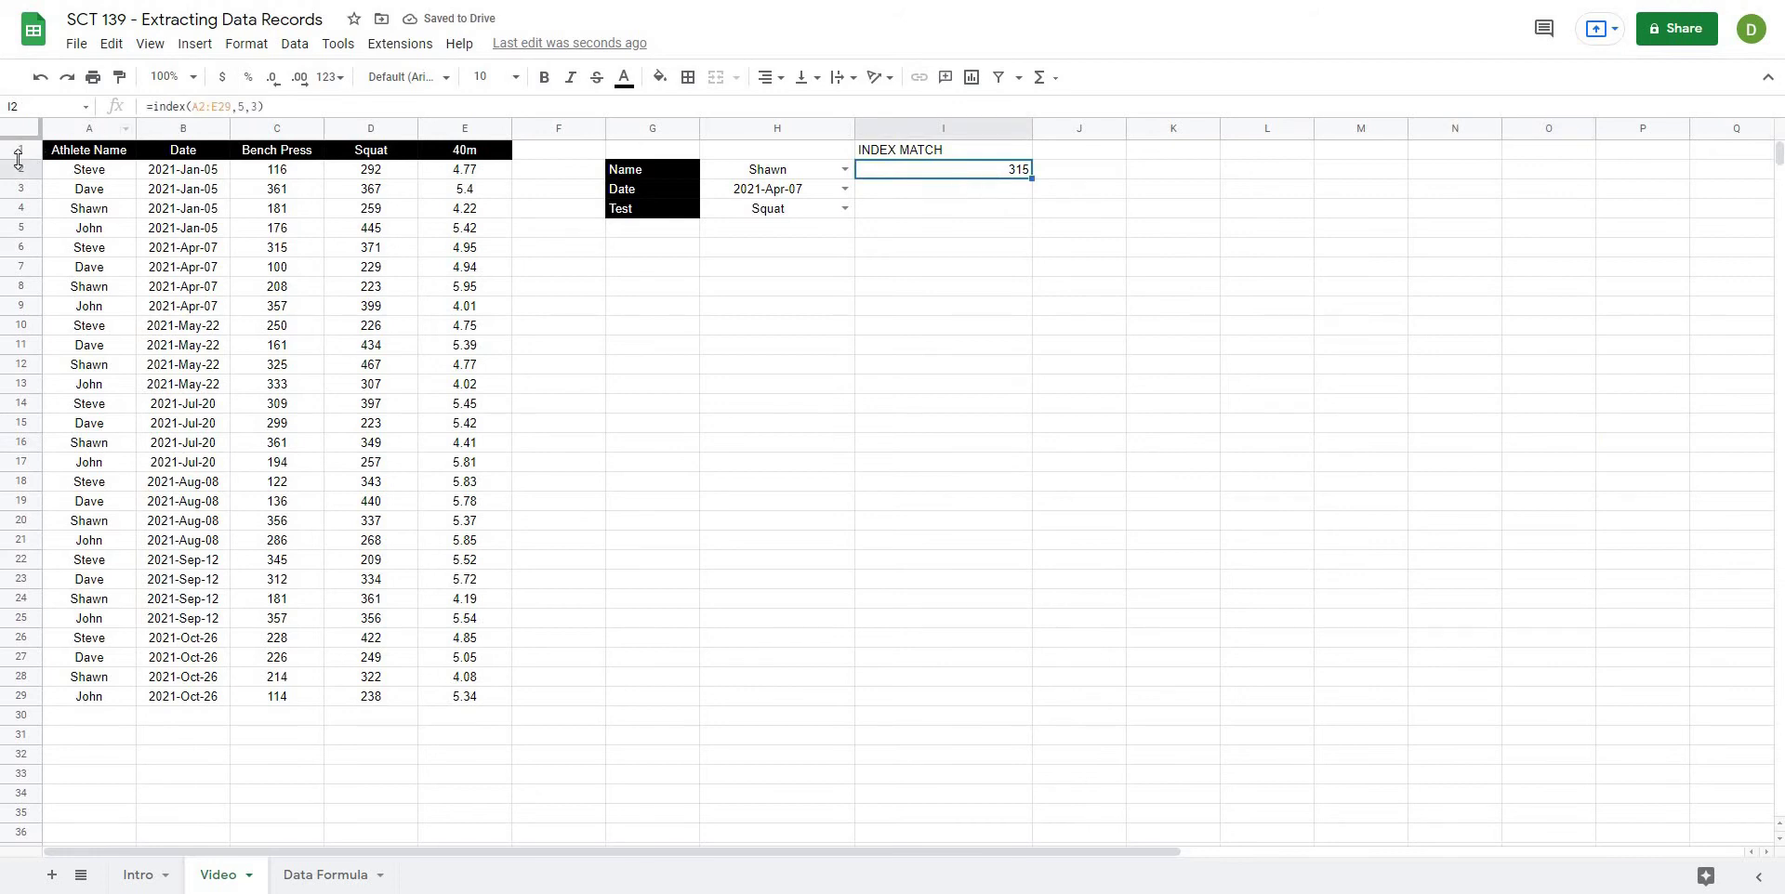
pyautogui.click(85, 188)
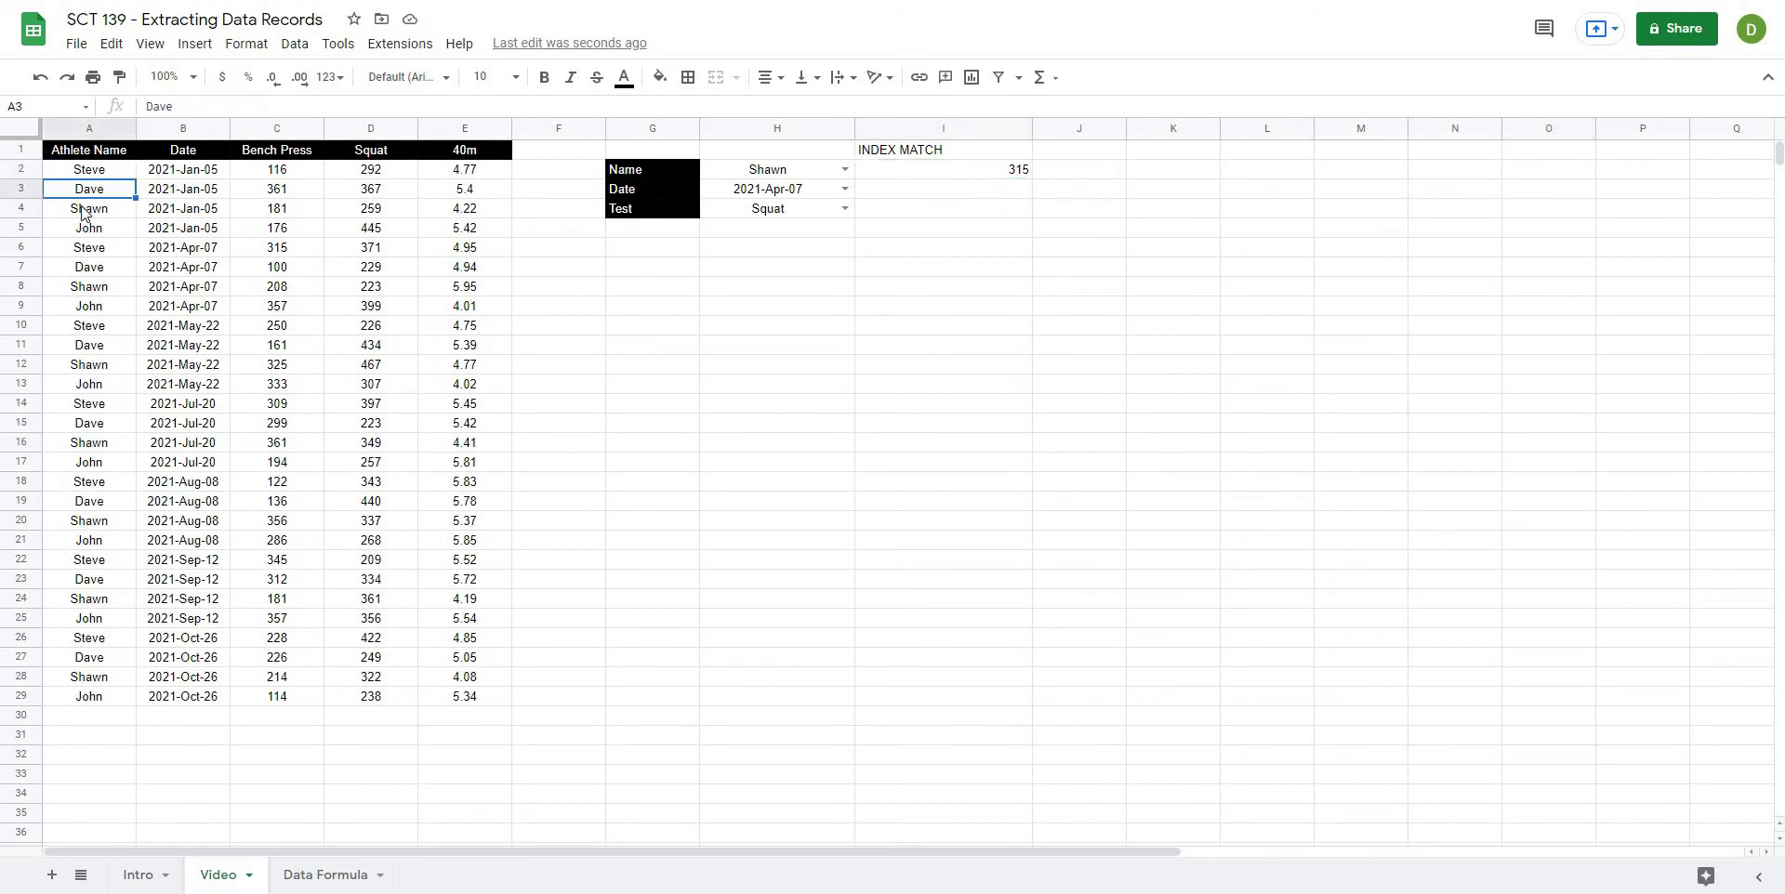
pyautogui.click(82, 211)
pyautogui.click(91, 230)
pyautogui.click(94, 250)
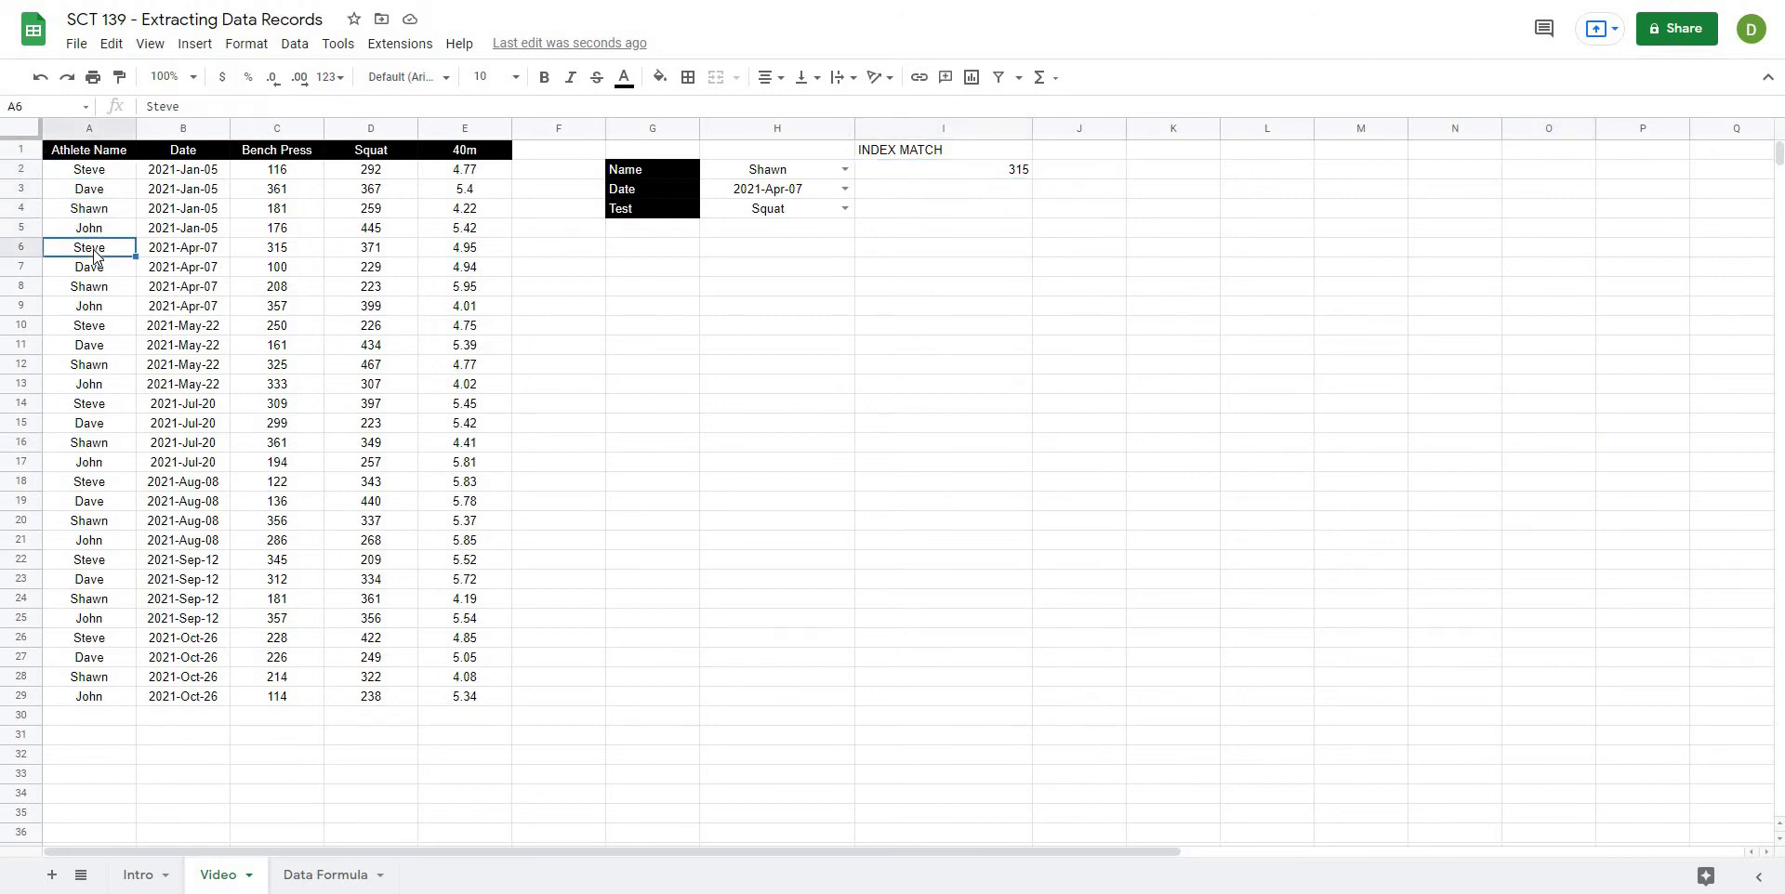
pyautogui.click(175, 249)
pyautogui.click(284, 261)
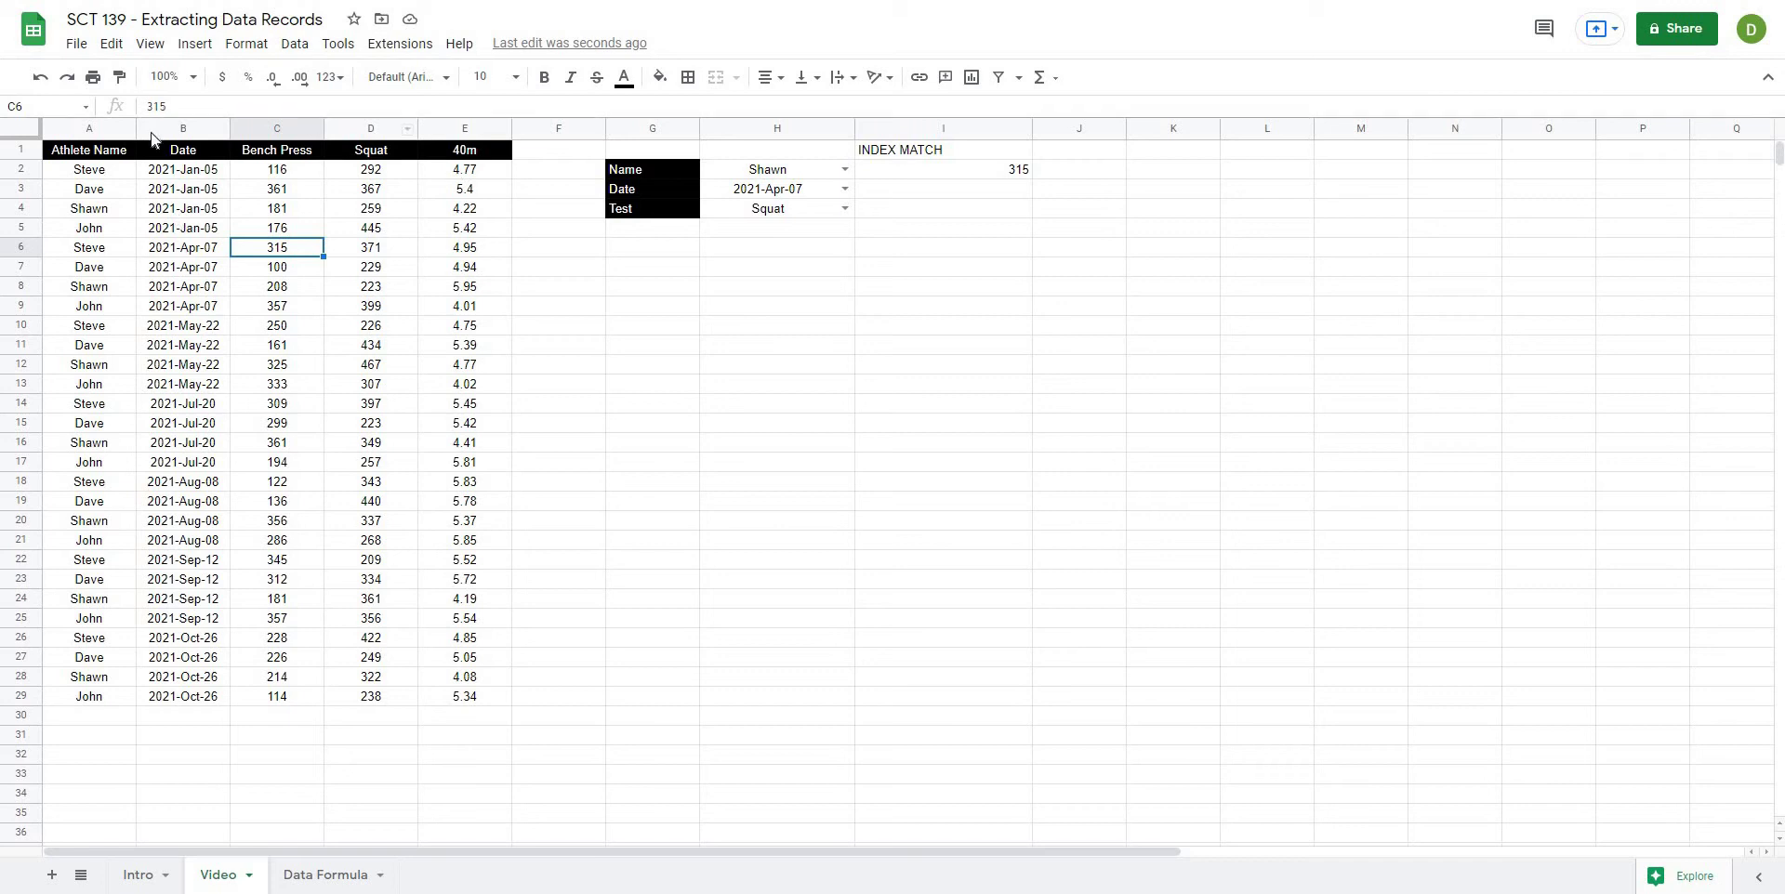
pyautogui.click(115, 176)
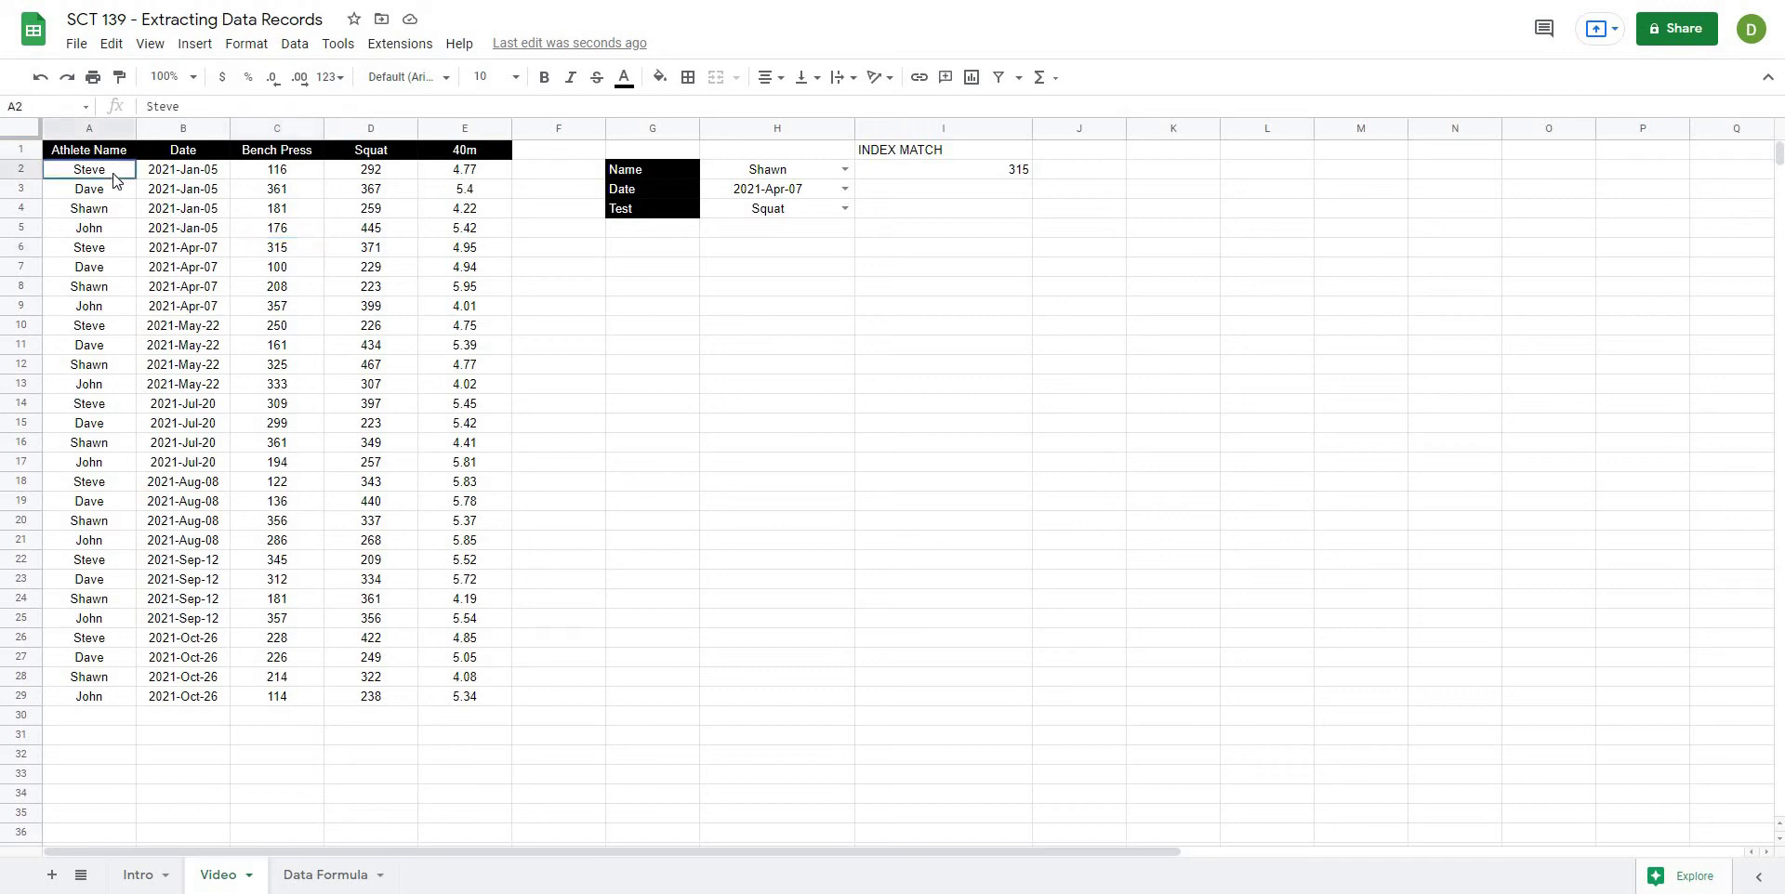
pyautogui.moveTo(114, 177); pyautogui.dragTo(114, 472)
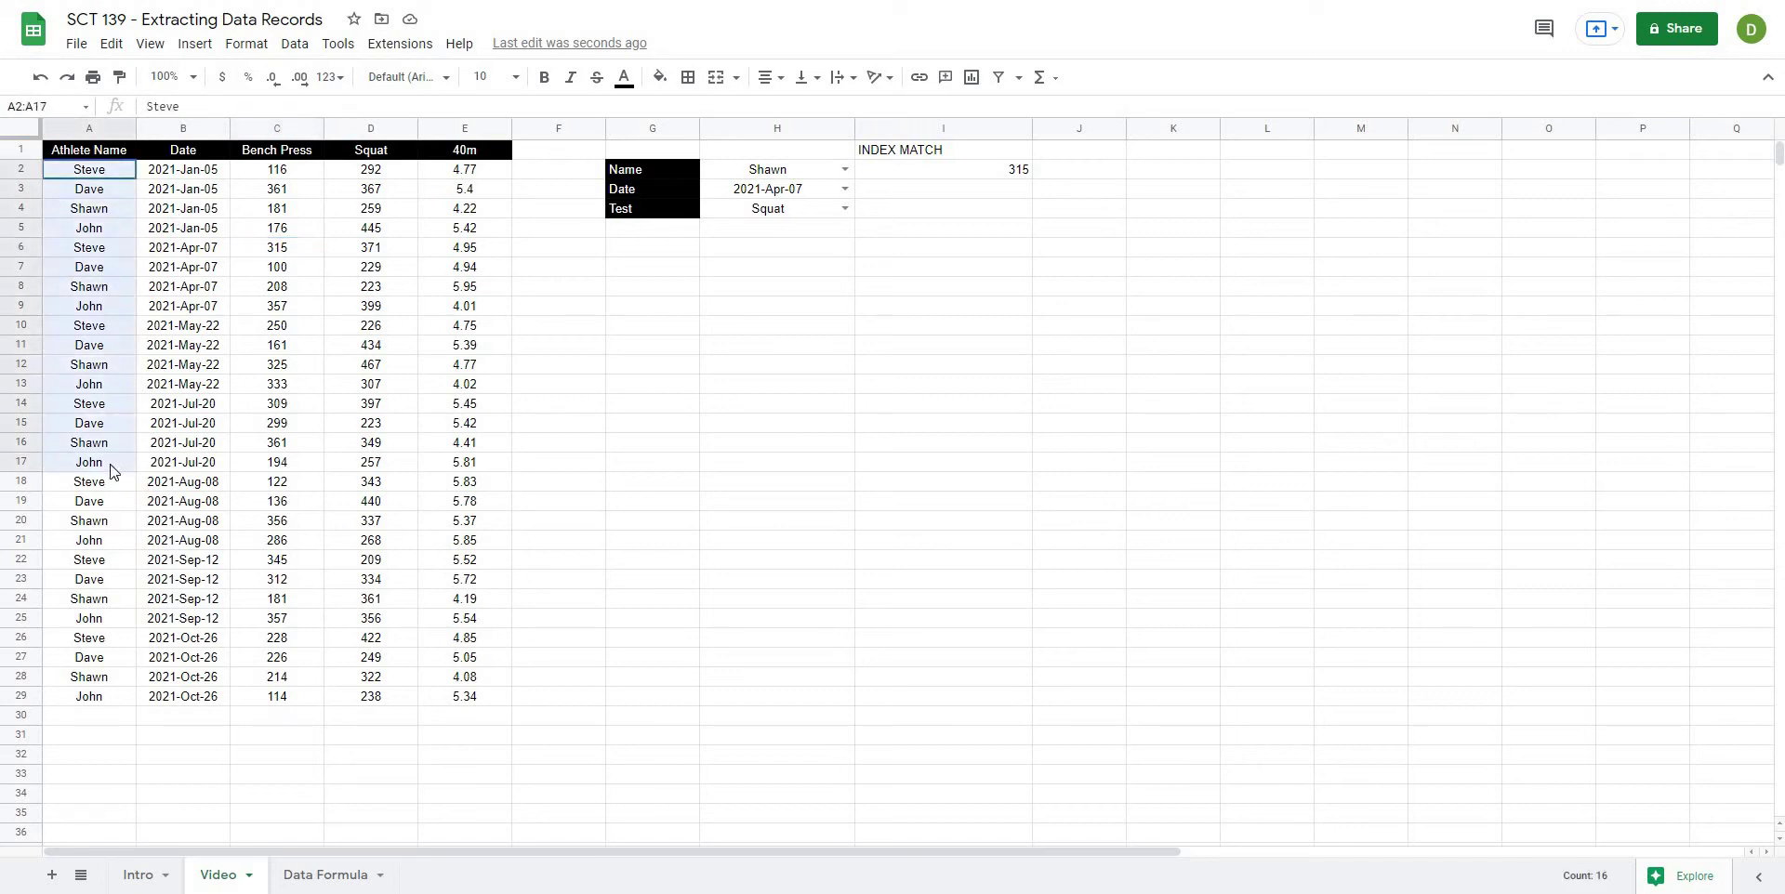
pyautogui.keyDown('ctrl'); pyautogui.moveTo(107, 177); pyautogui.dragTo(432, 176); pyautogui.keyUp('ctrl')
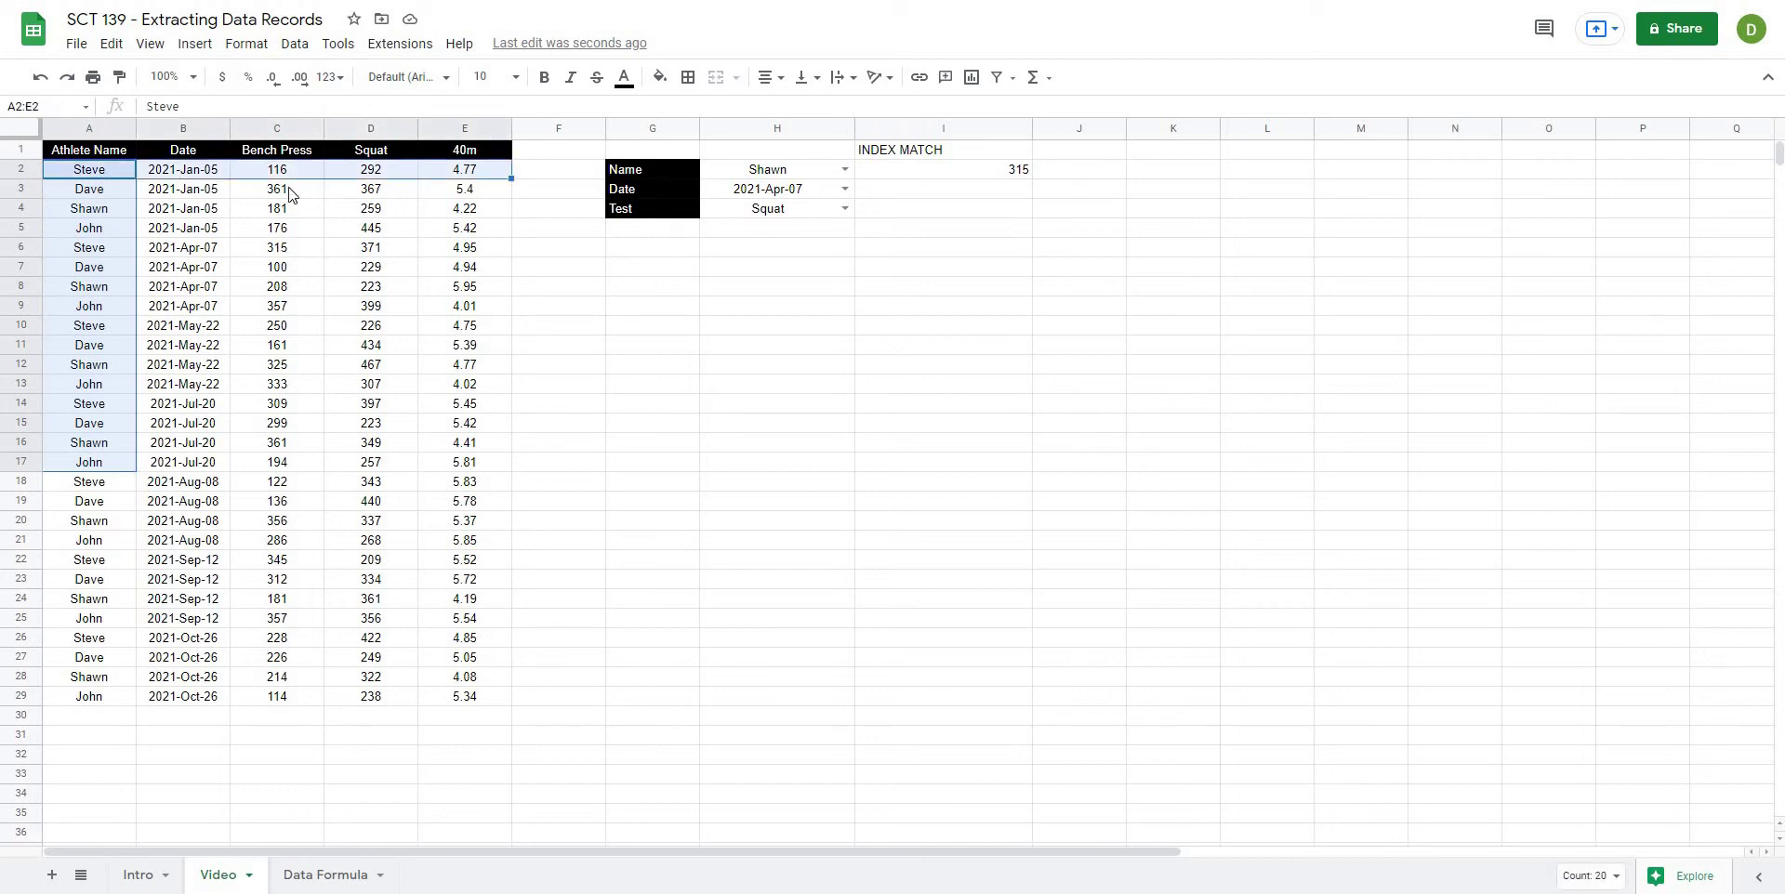
pyautogui.click(288, 462)
pyautogui.click(977, 172)
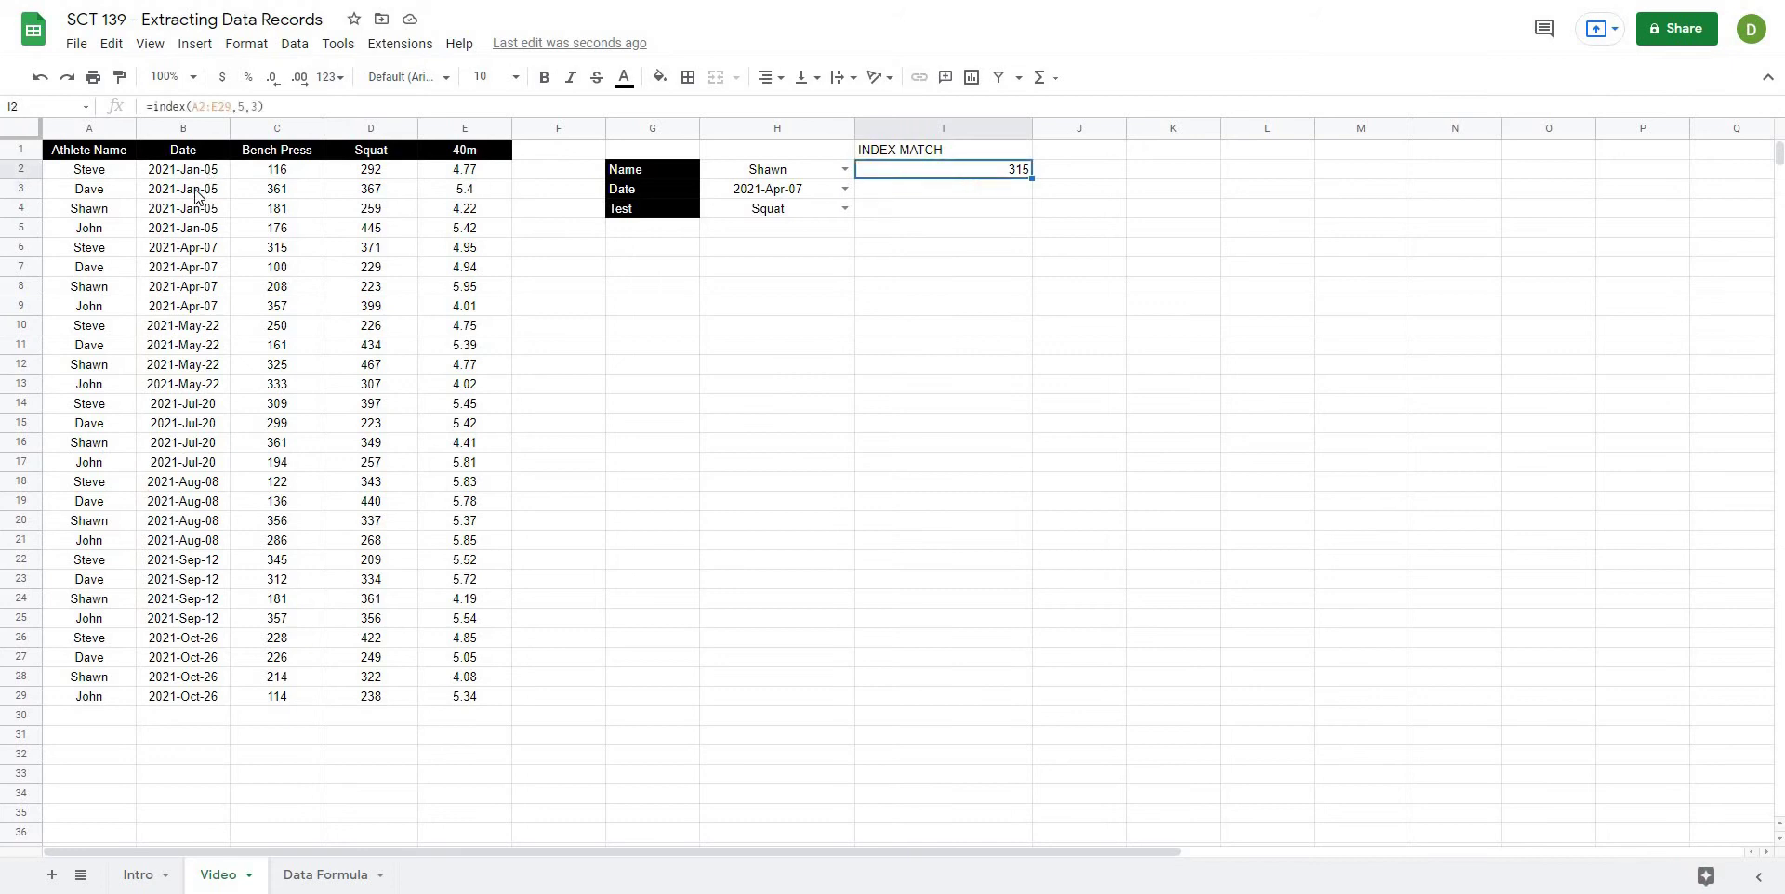
# Step: Replace the fixed column 3 in I2 with match(H4, A1:E1, false), giving 371
pyautogui.click(287, 104)
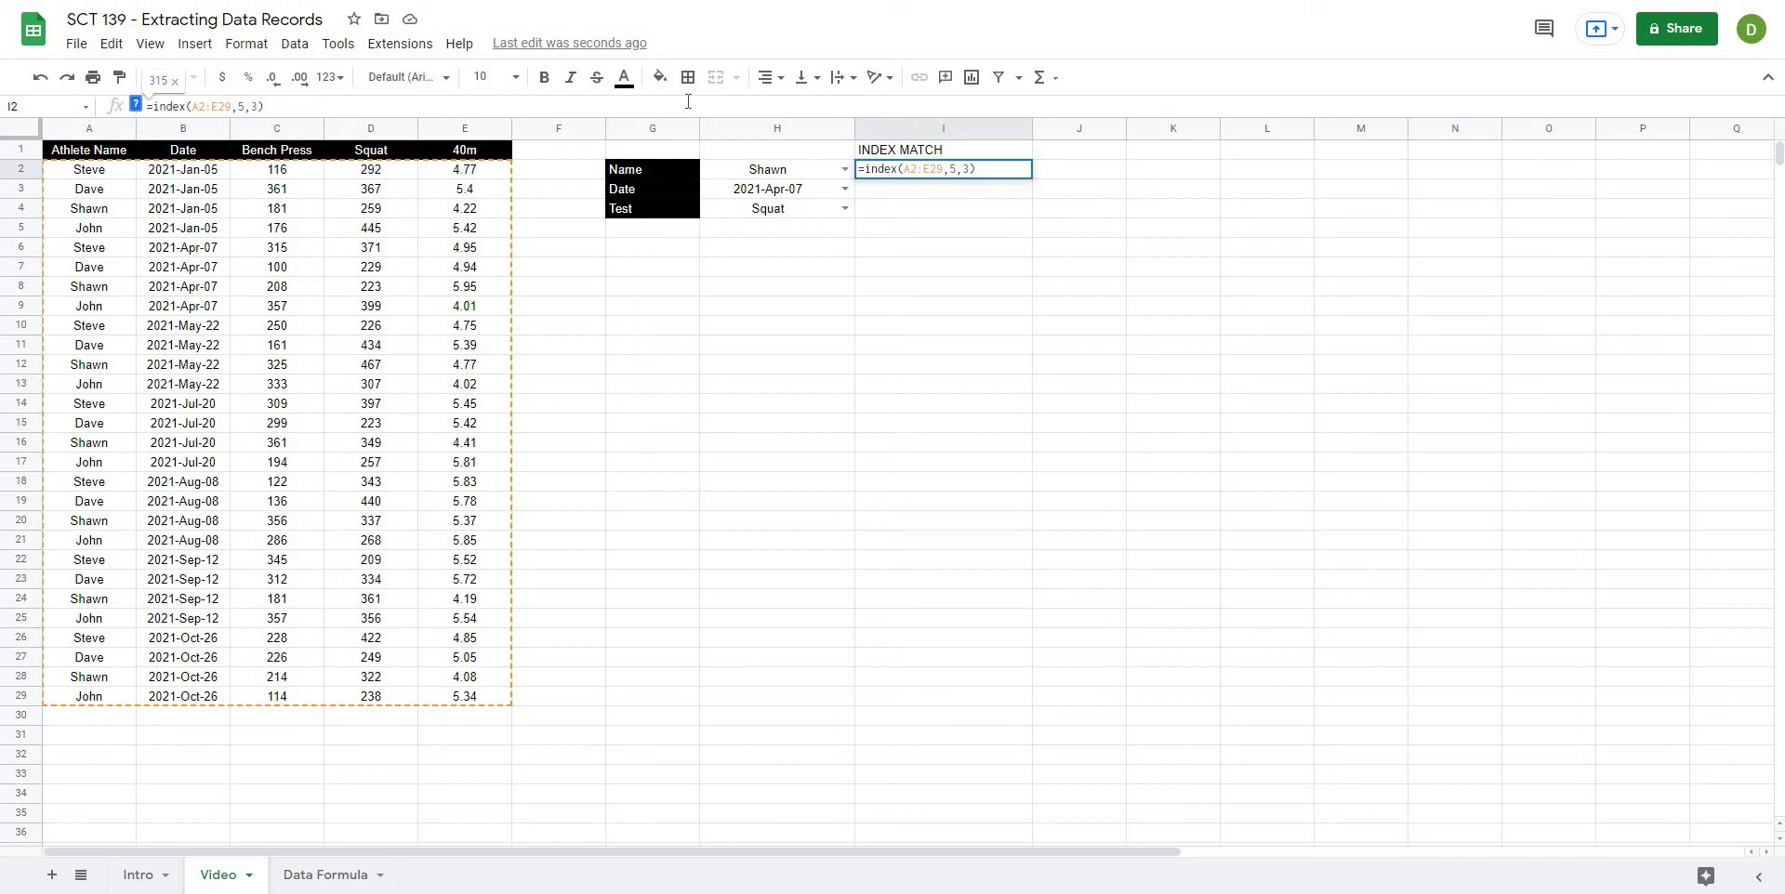
pyautogui.doubleClick(256, 107)
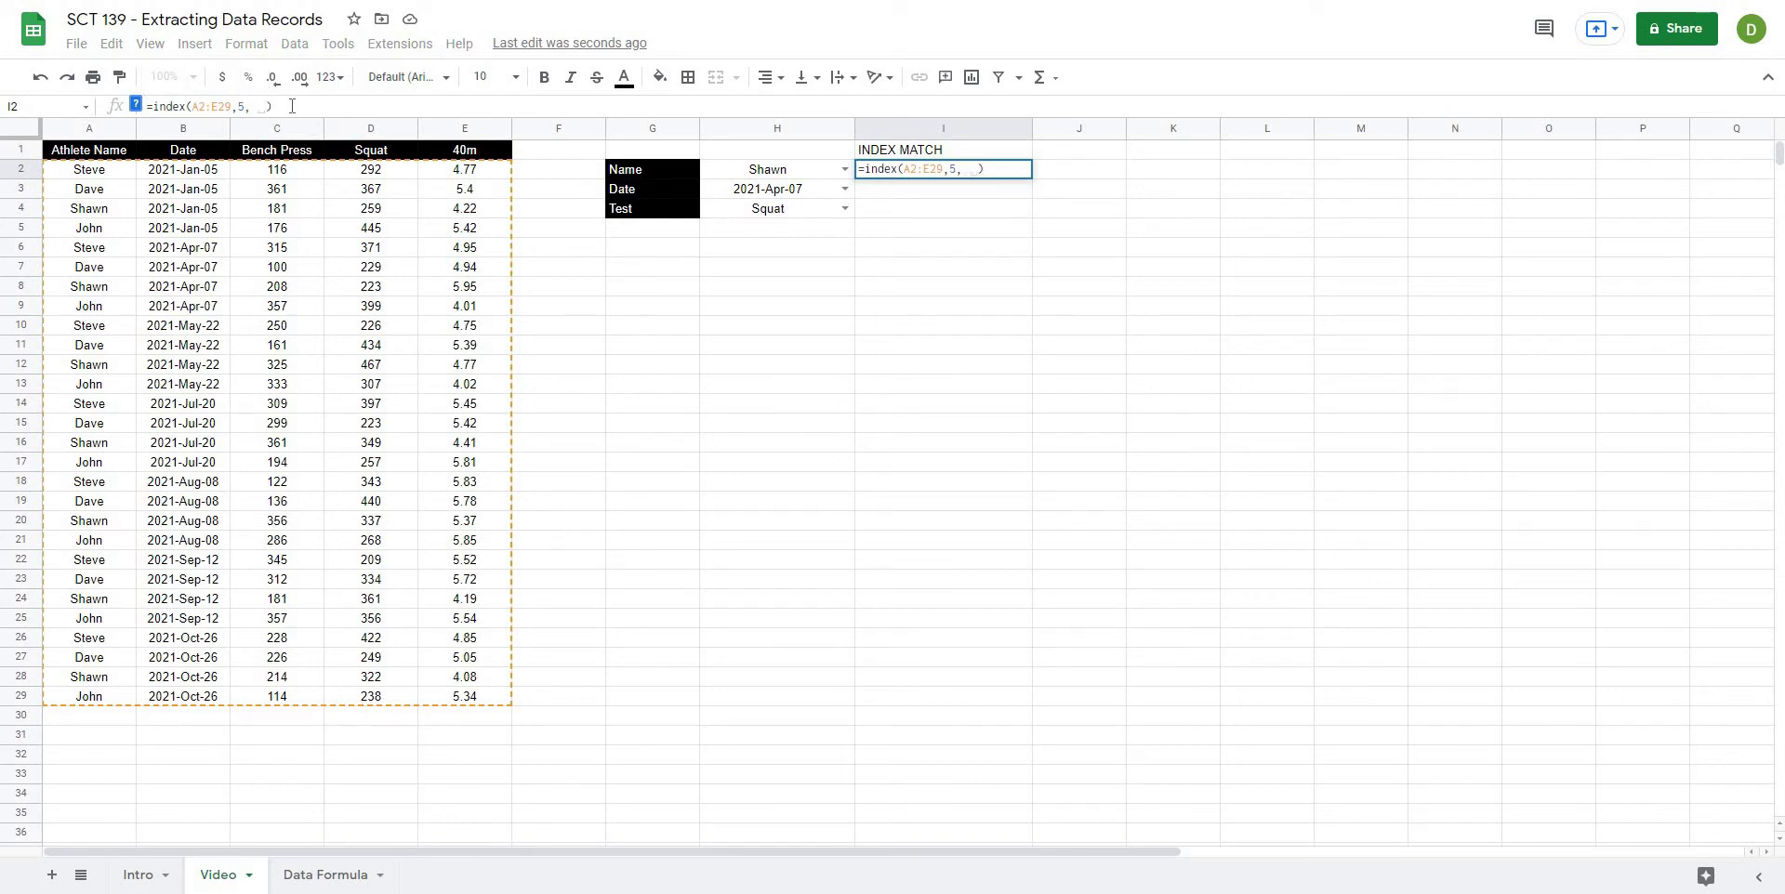
pyautogui.write('match(')
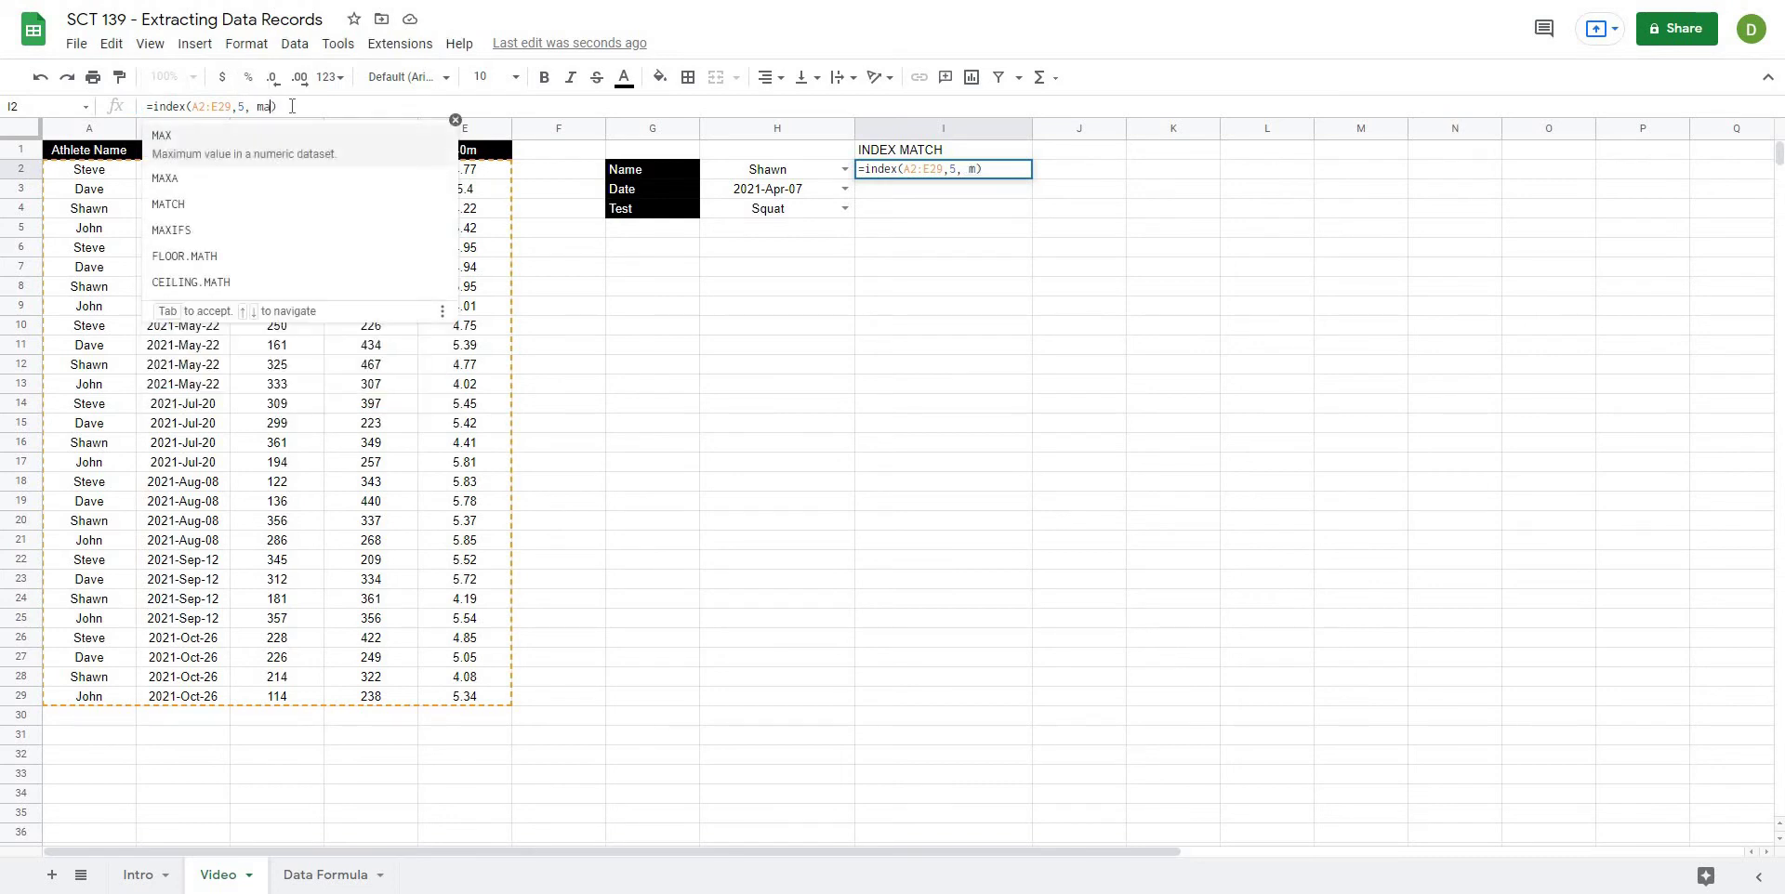
pyautogui.click(768, 213)
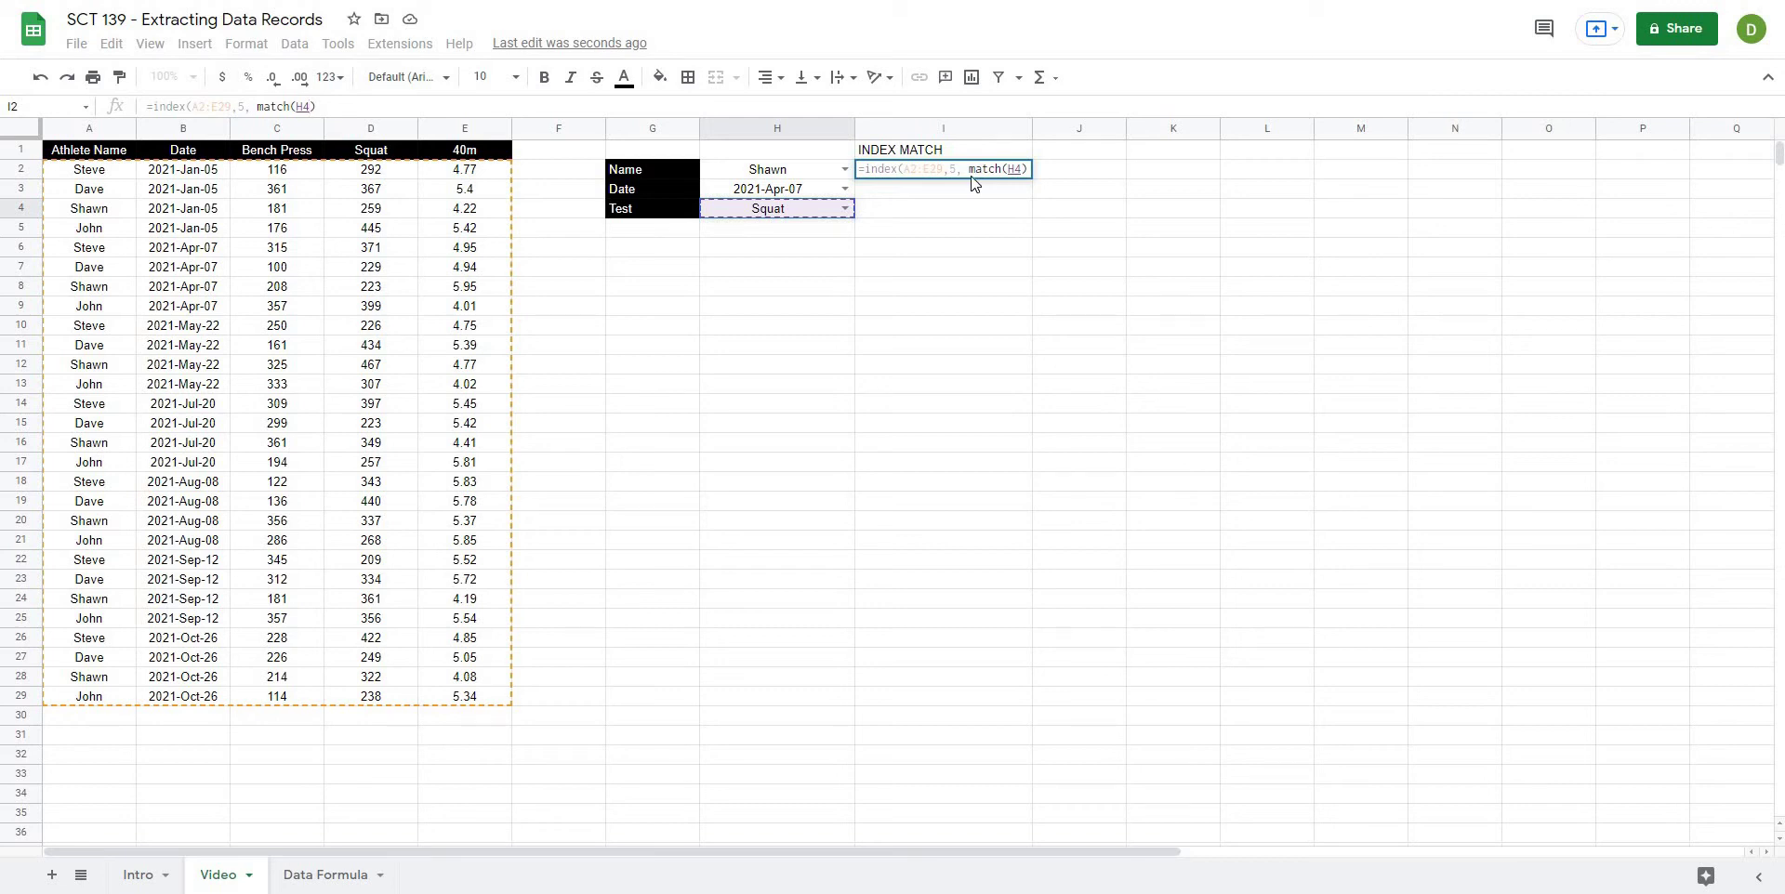
pyautogui.write(',')
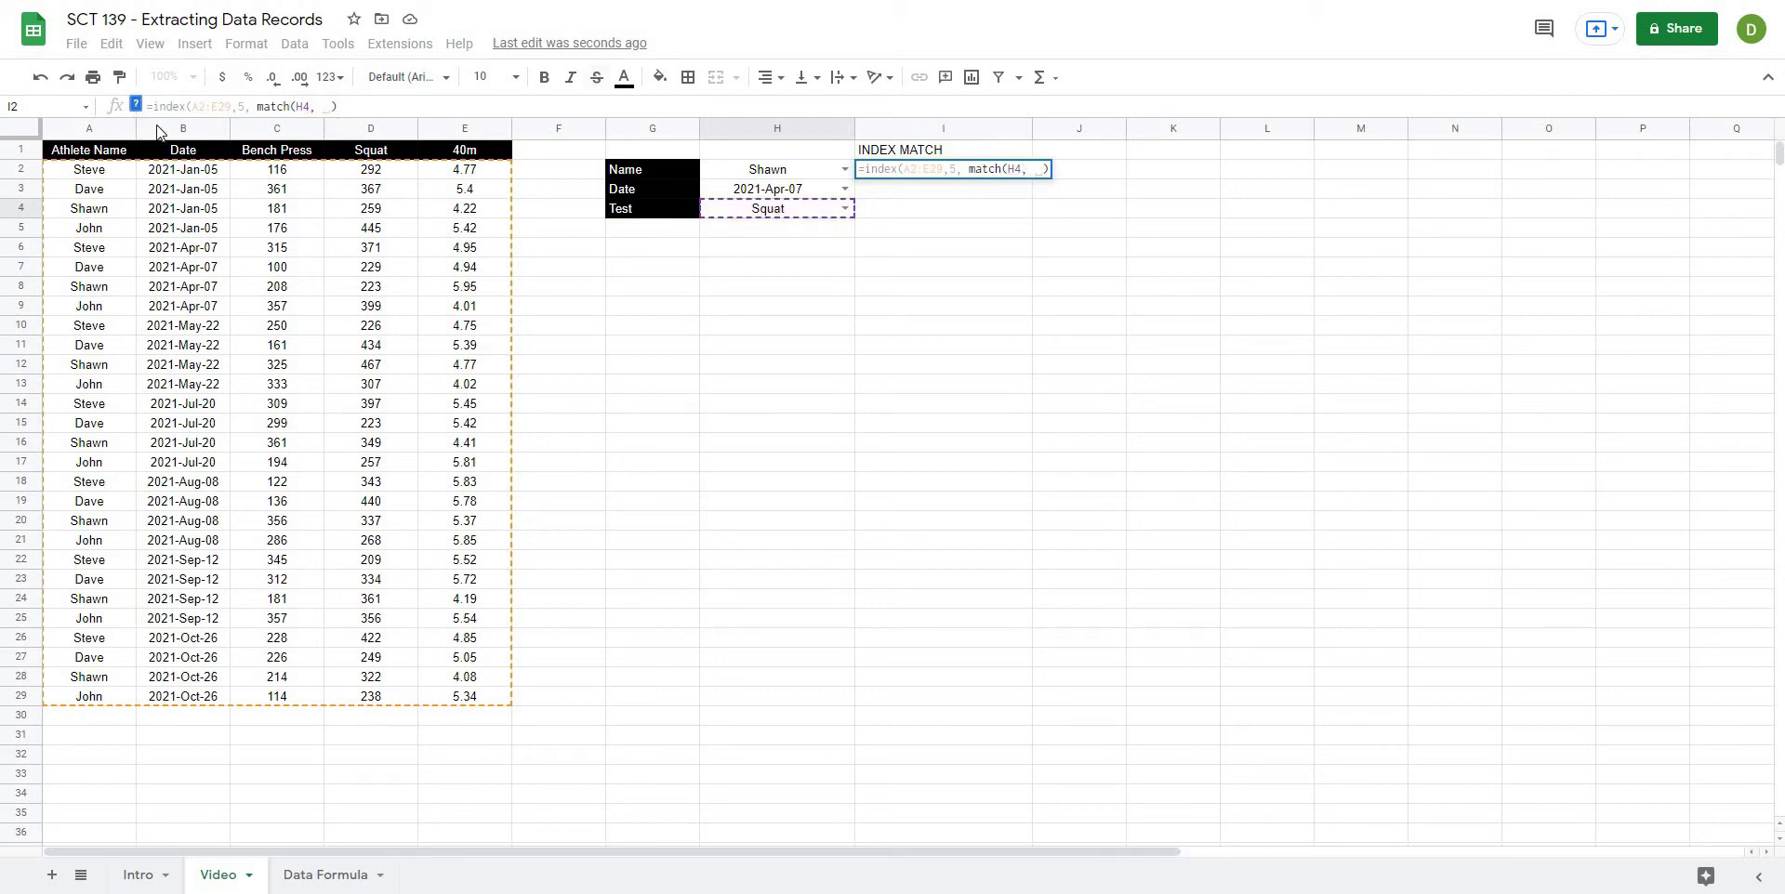
pyautogui.click(137, 105)
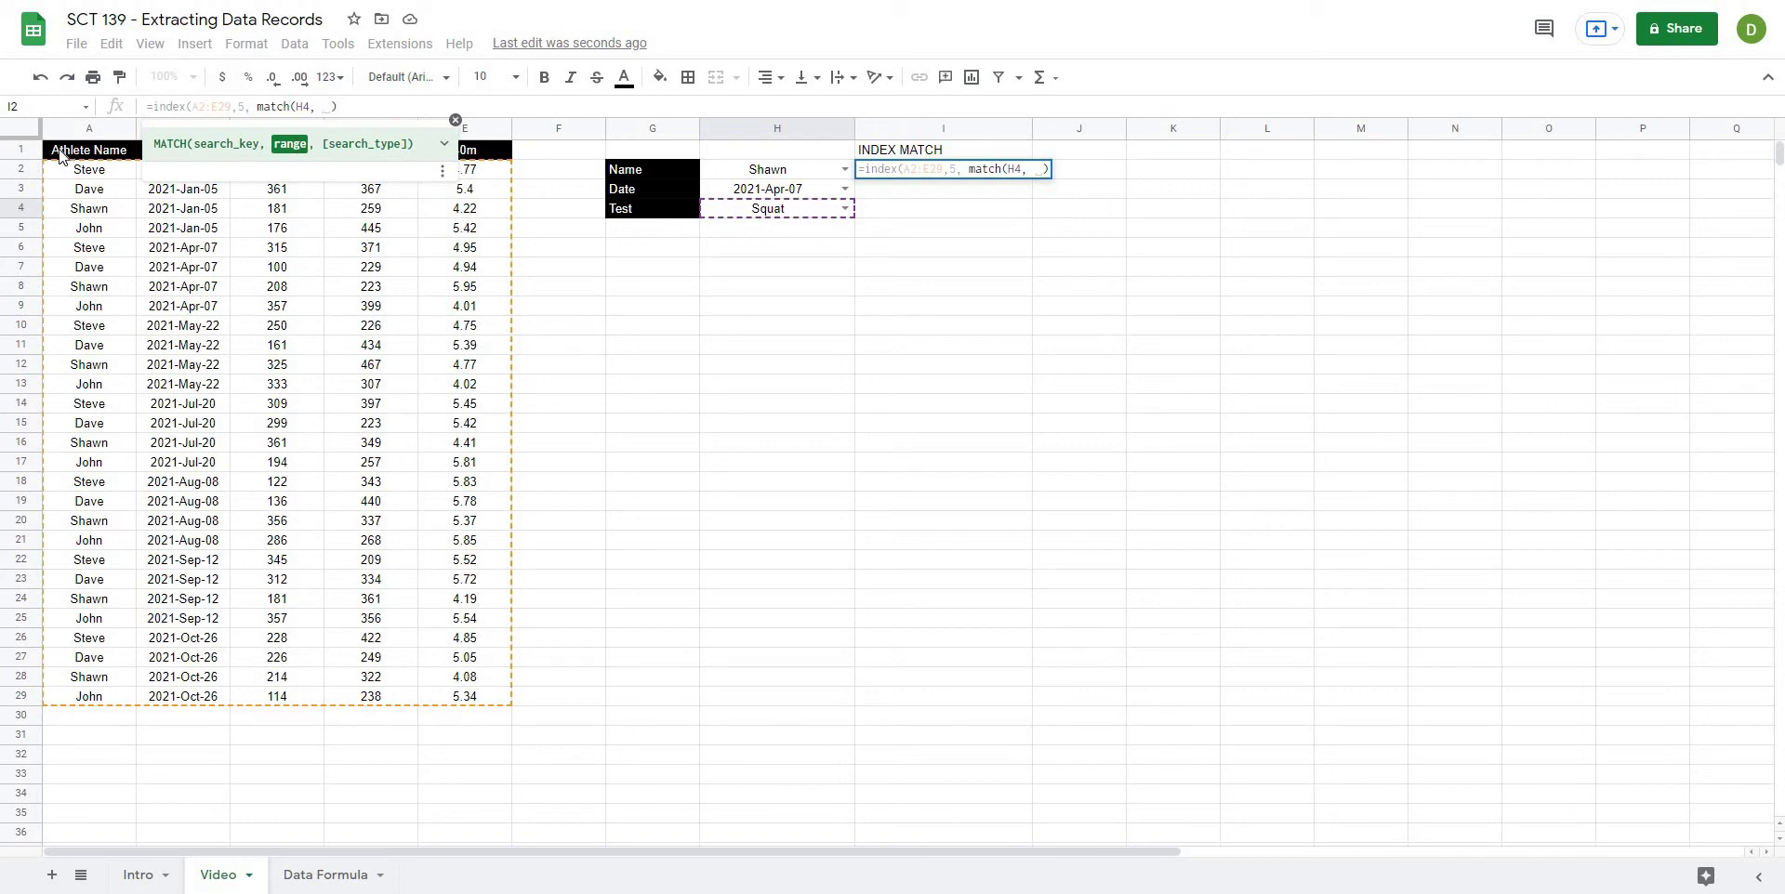
pyautogui.moveTo(58, 154); pyautogui.dragTo(496, 158)
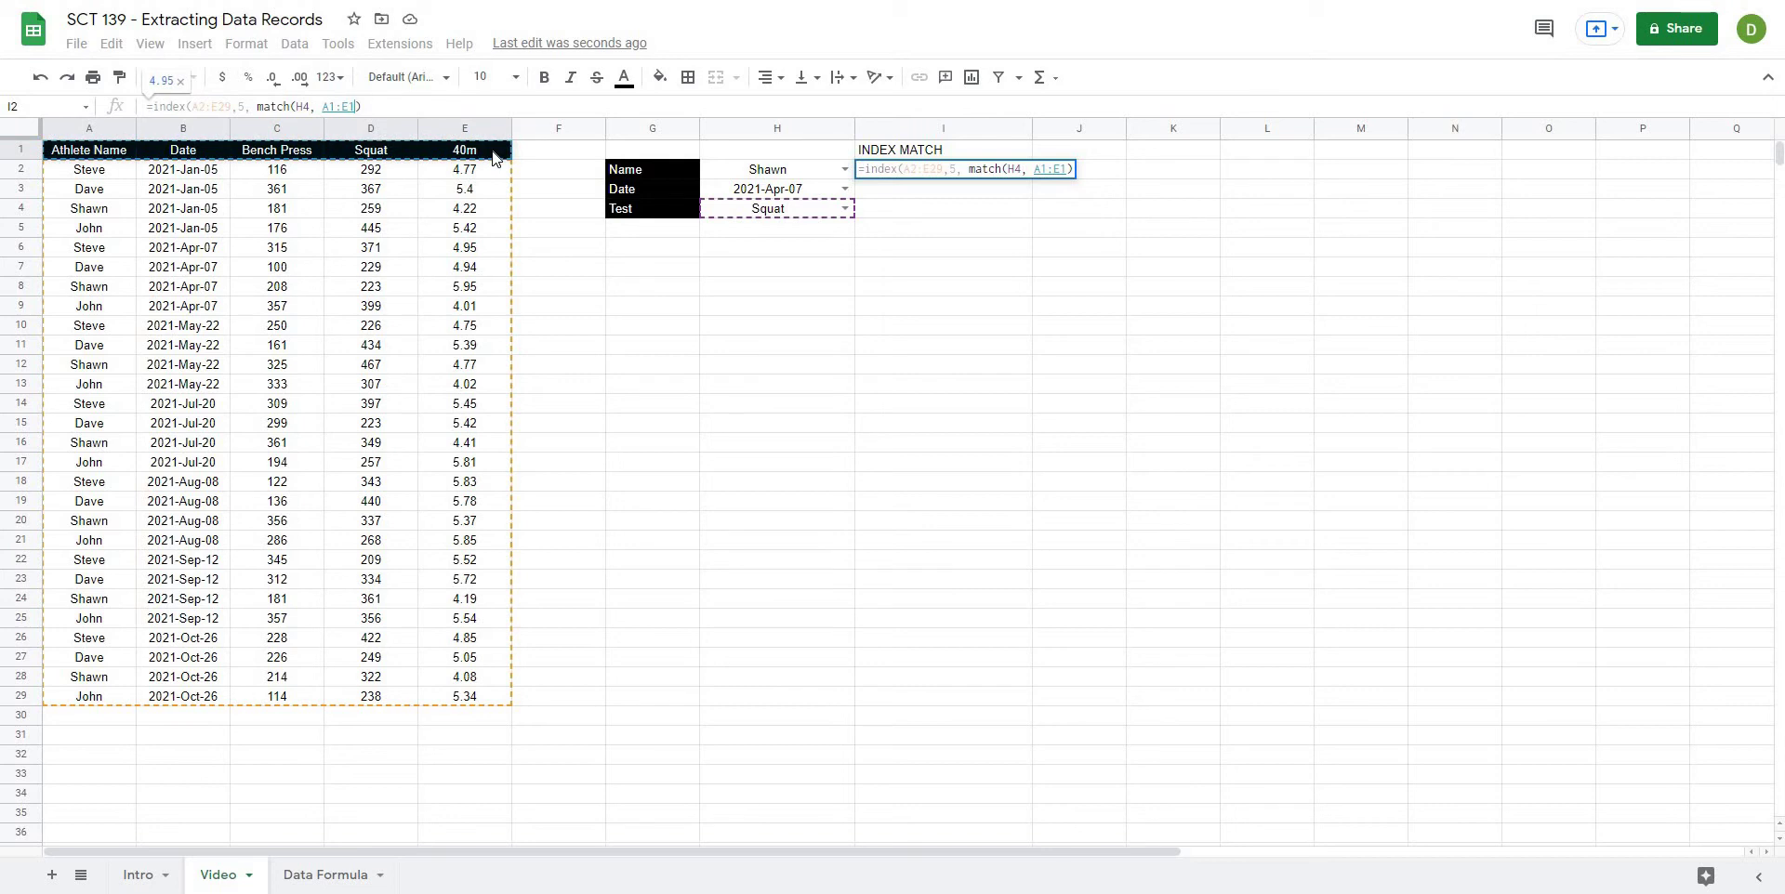
pyautogui.write(', ')
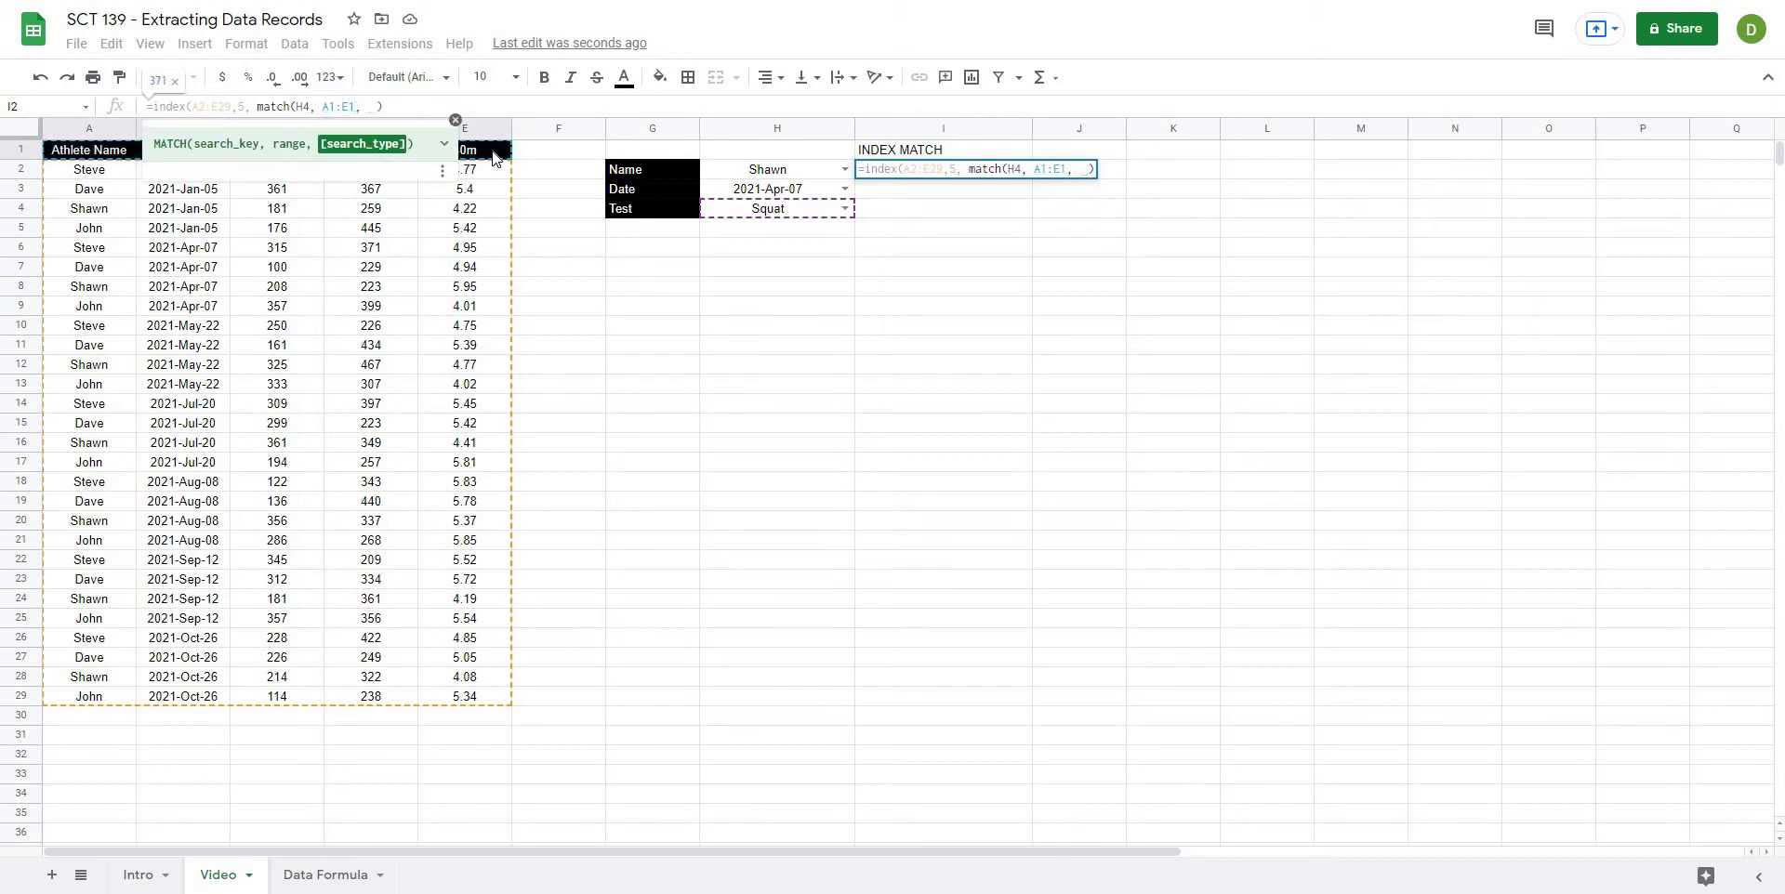
pyautogui.write('false')
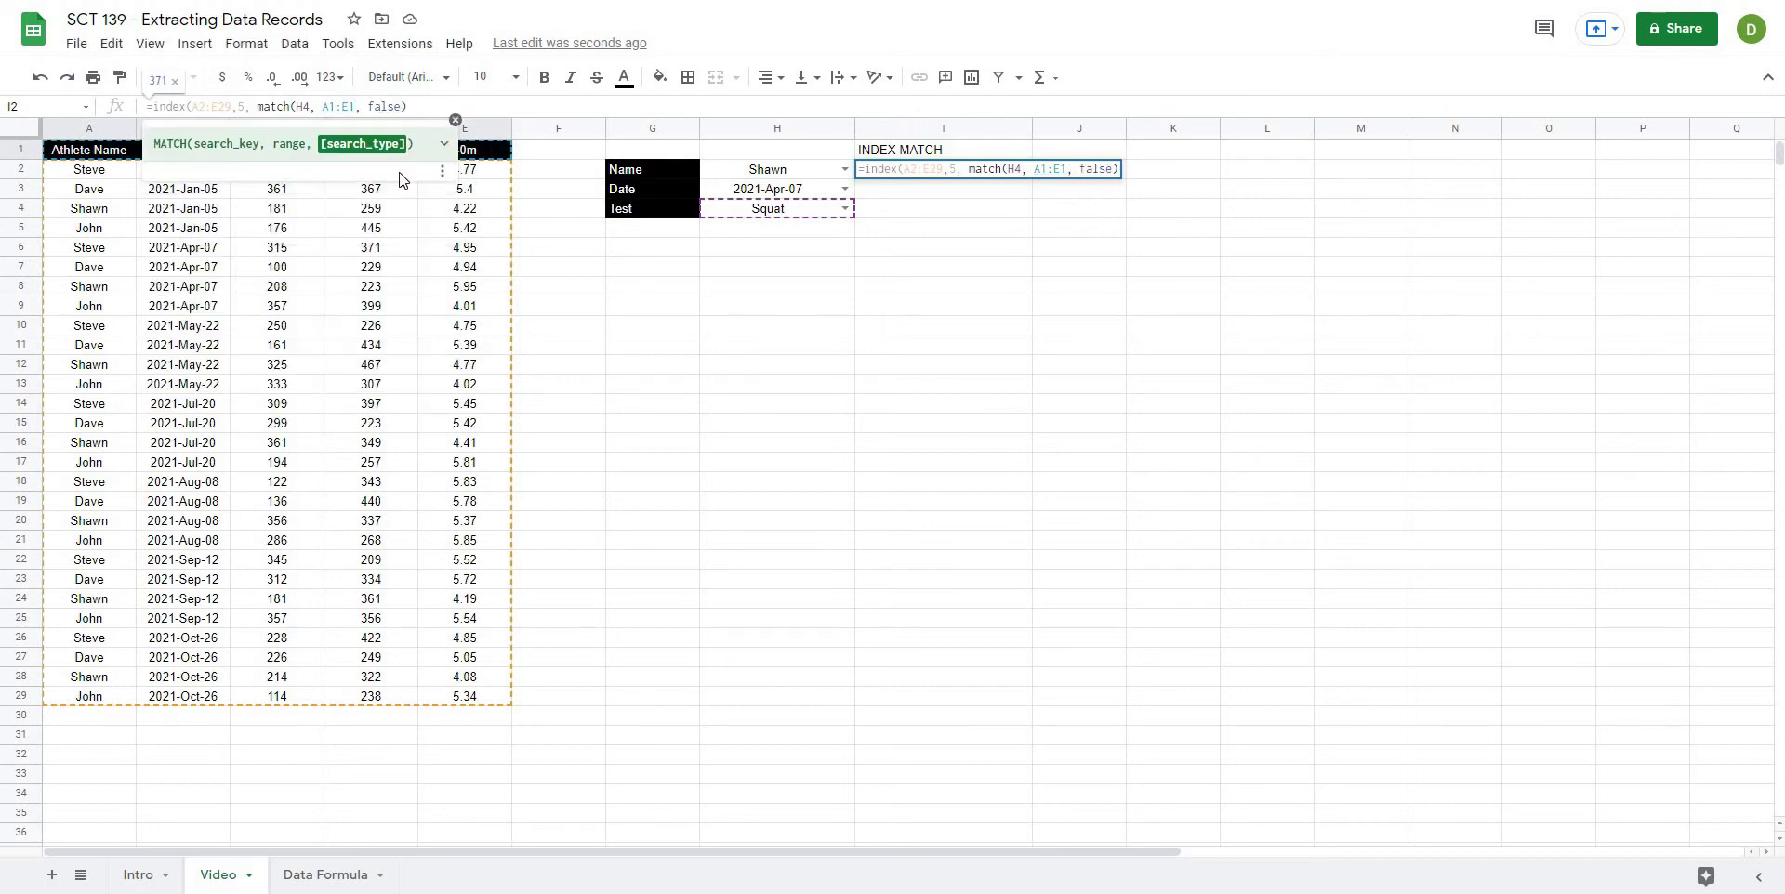
pyautogui.click(407, 106)
pyautogui.write(')')
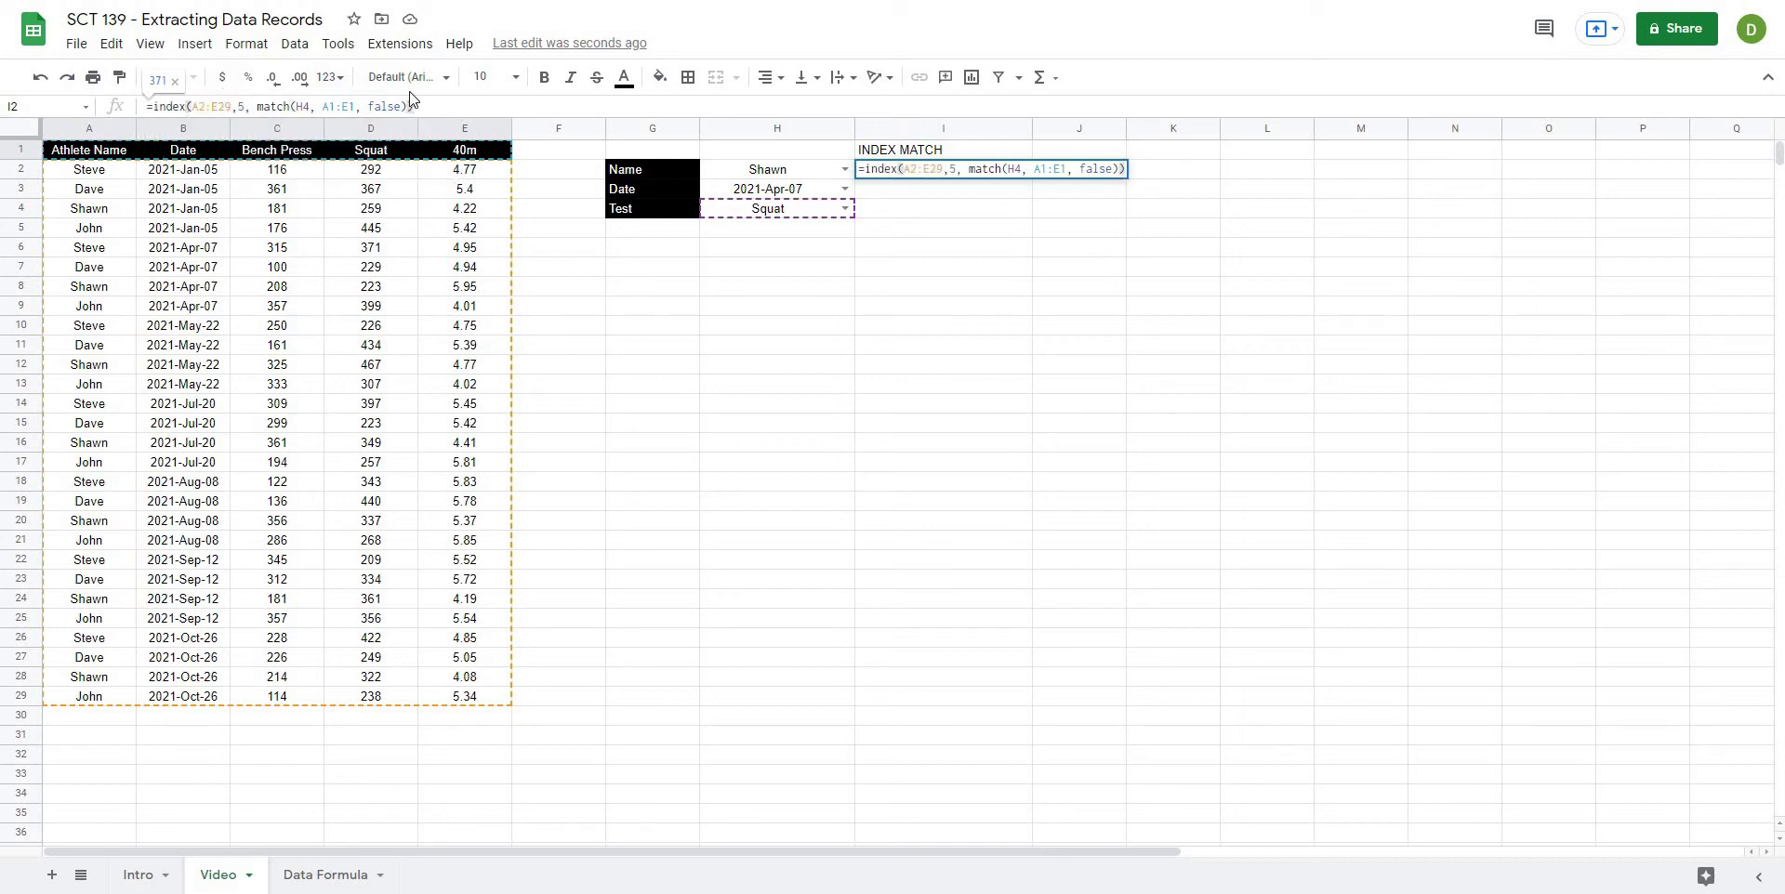
pyautogui.press('Return')
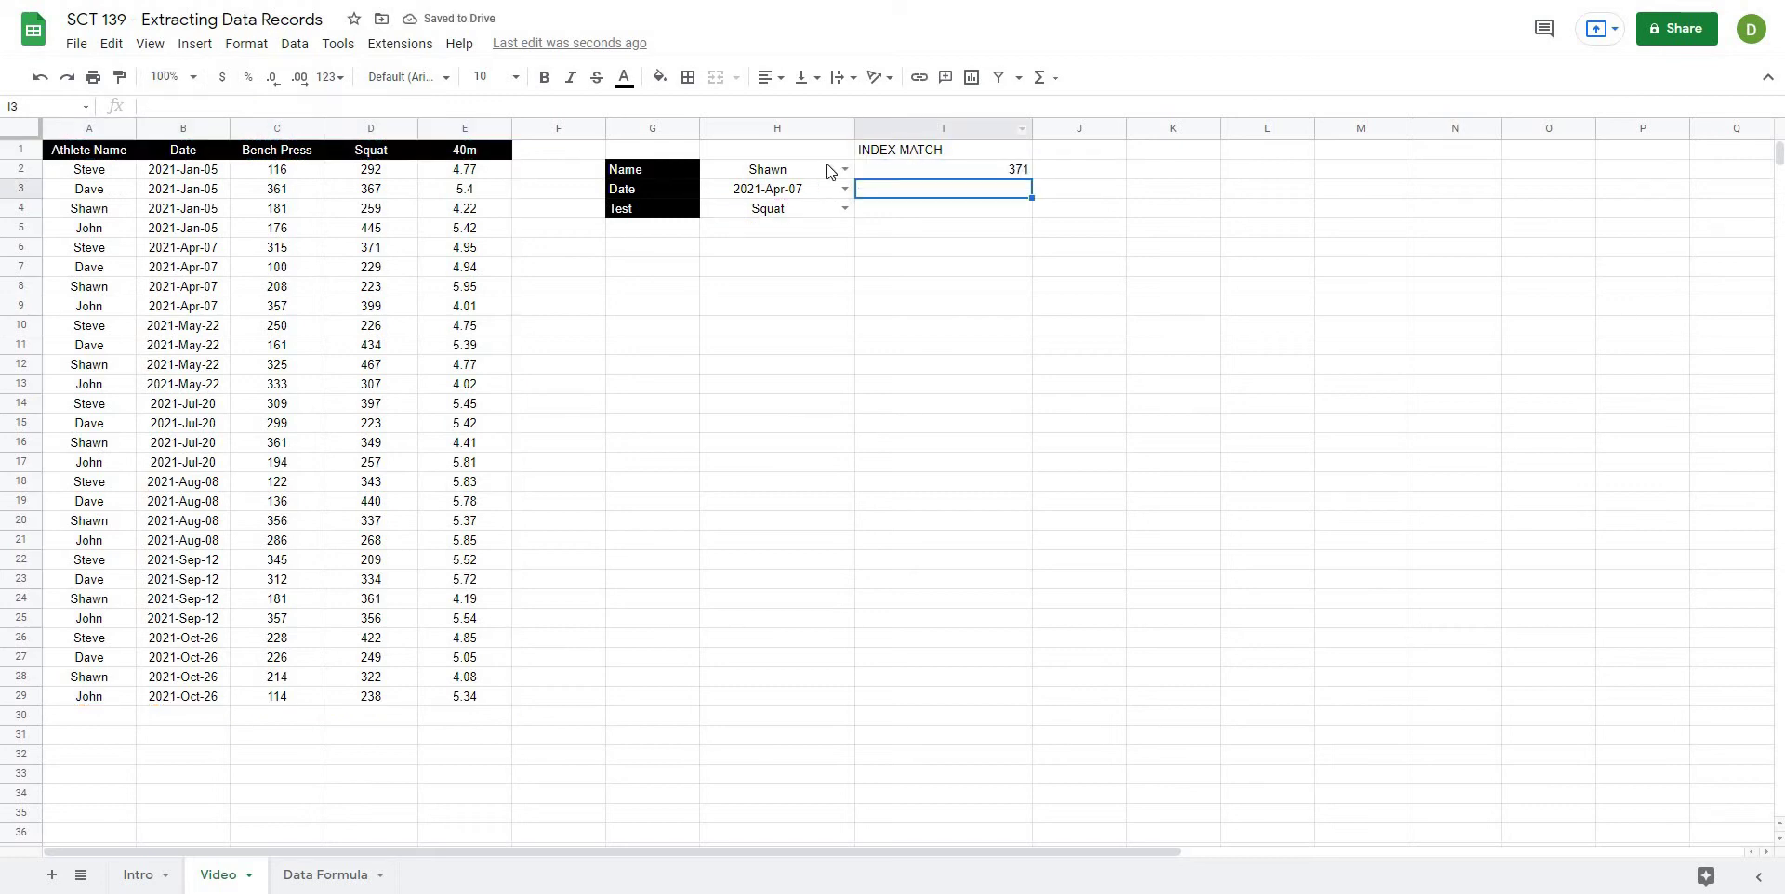
# Step: Cycle the Test dropdown through 40m, Bench Press and Squat, ending on 40m
pyautogui.click(845, 209)
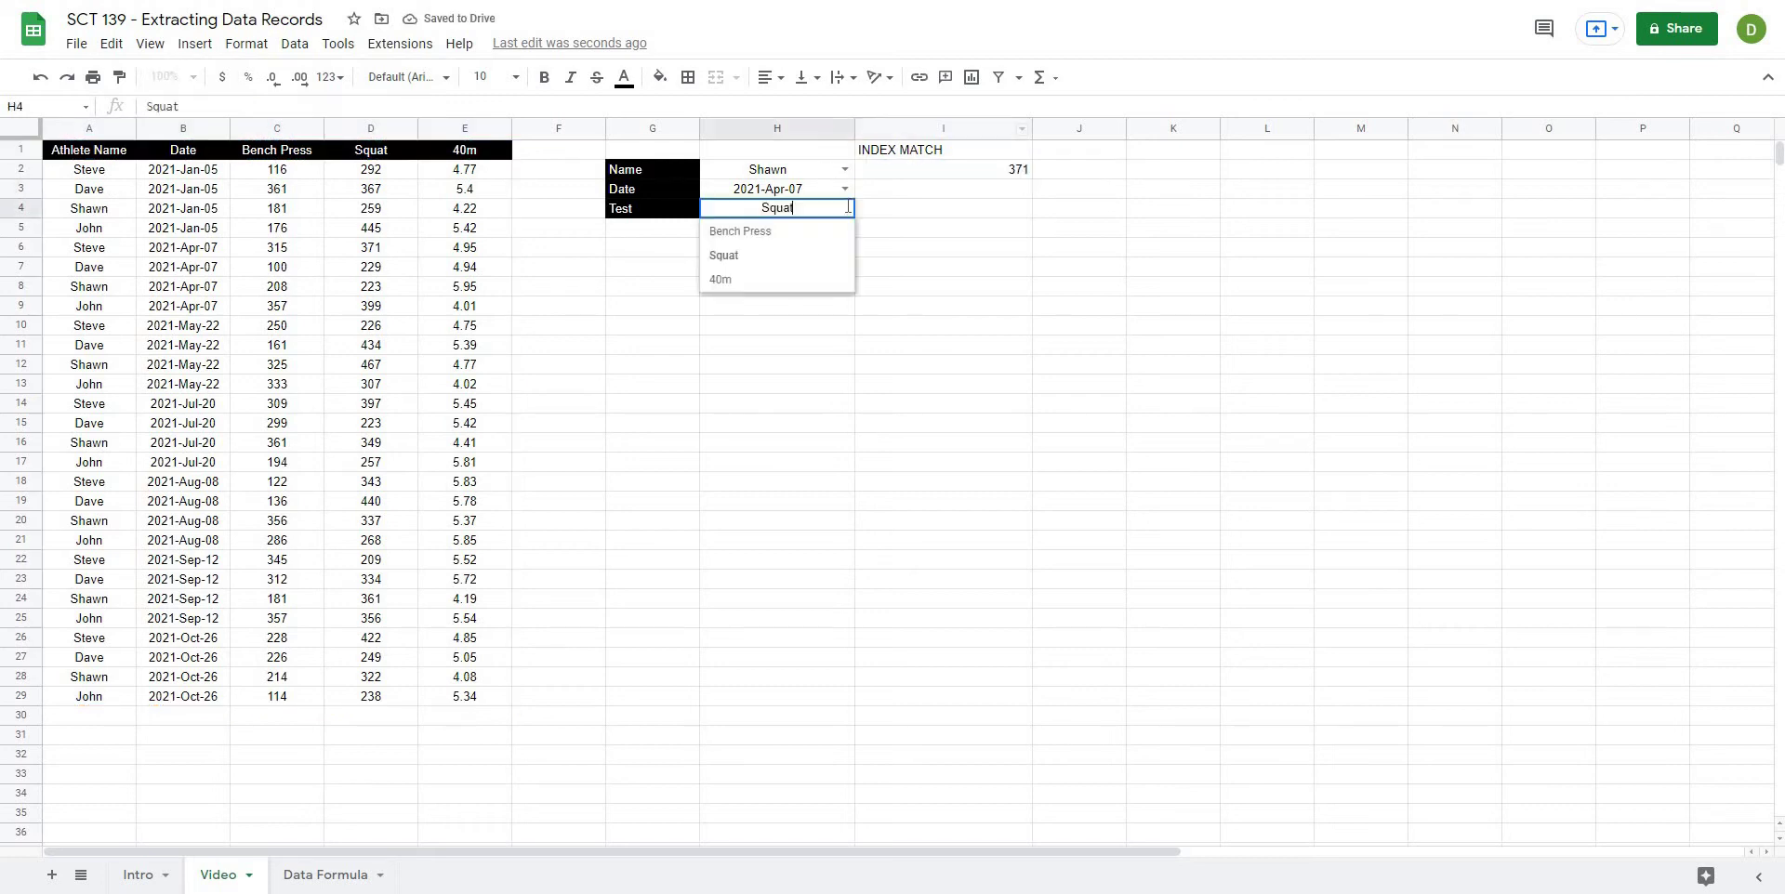
pyautogui.click(750, 278)
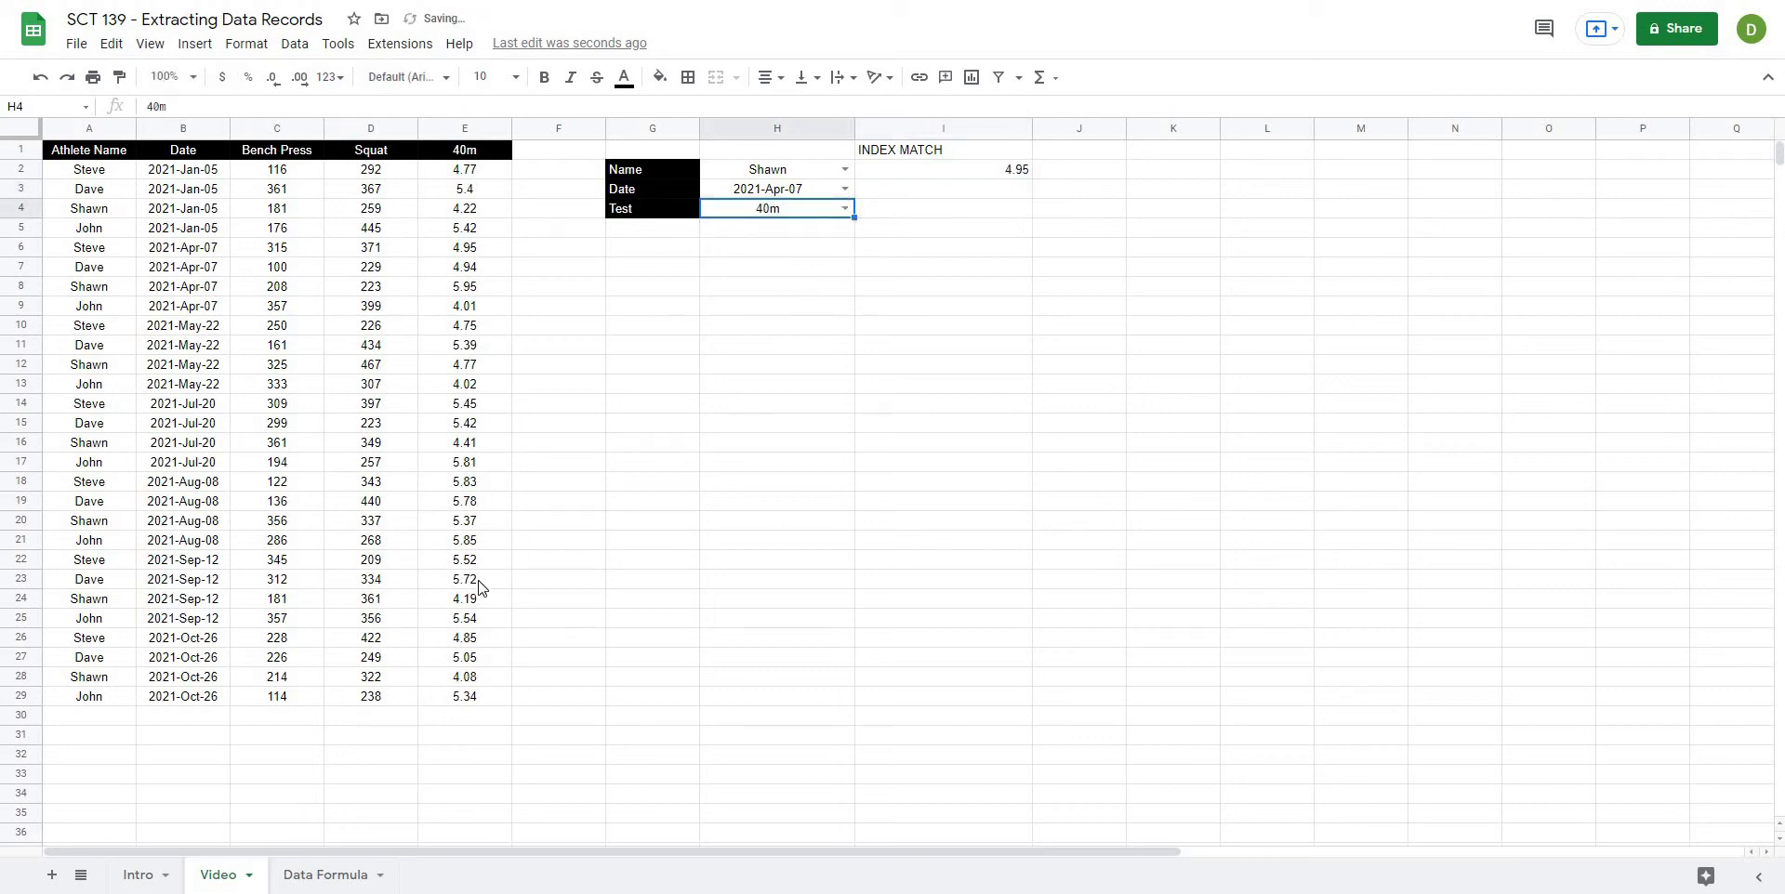
pyautogui.click(843, 209)
pyautogui.click(774, 232)
pyautogui.click(845, 209)
pyautogui.click(847, 213)
pyautogui.click(848, 219)
pyautogui.click(819, 255)
pyautogui.click(844, 208)
pyautogui.click(813, 279)
# Step: Reopen I2's INDEX/MATCH formula, dismiss the MATCH help and recommit it, showing 4.95
pyautogui.click(976, 169)
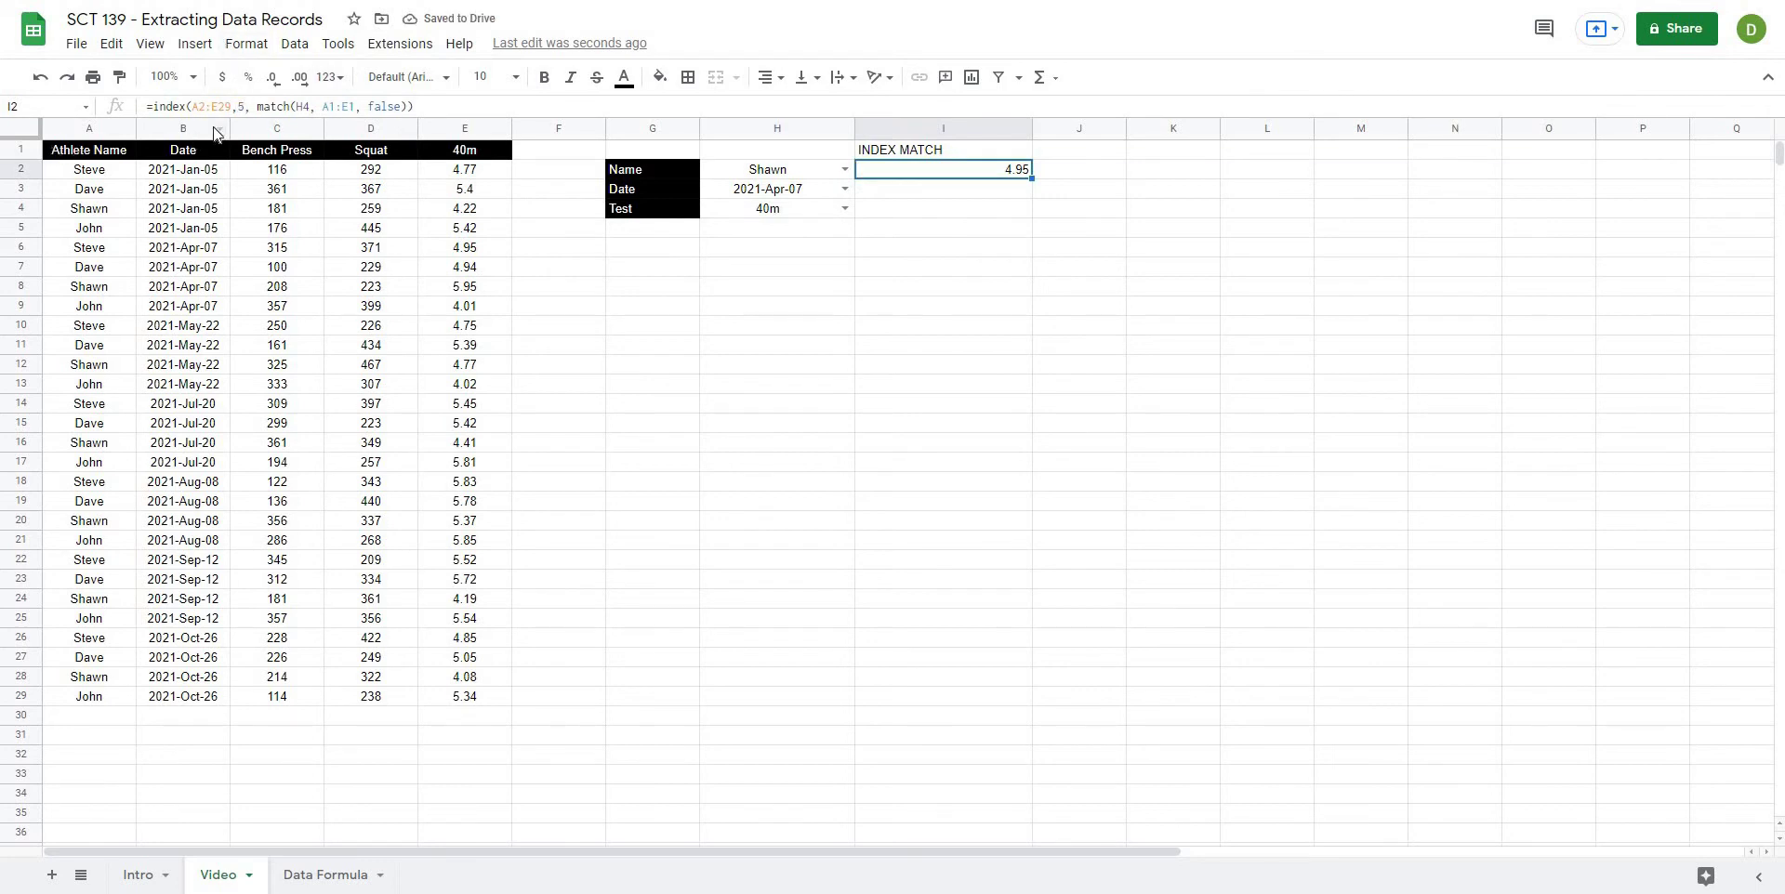
pyautogui.click(297, 107)
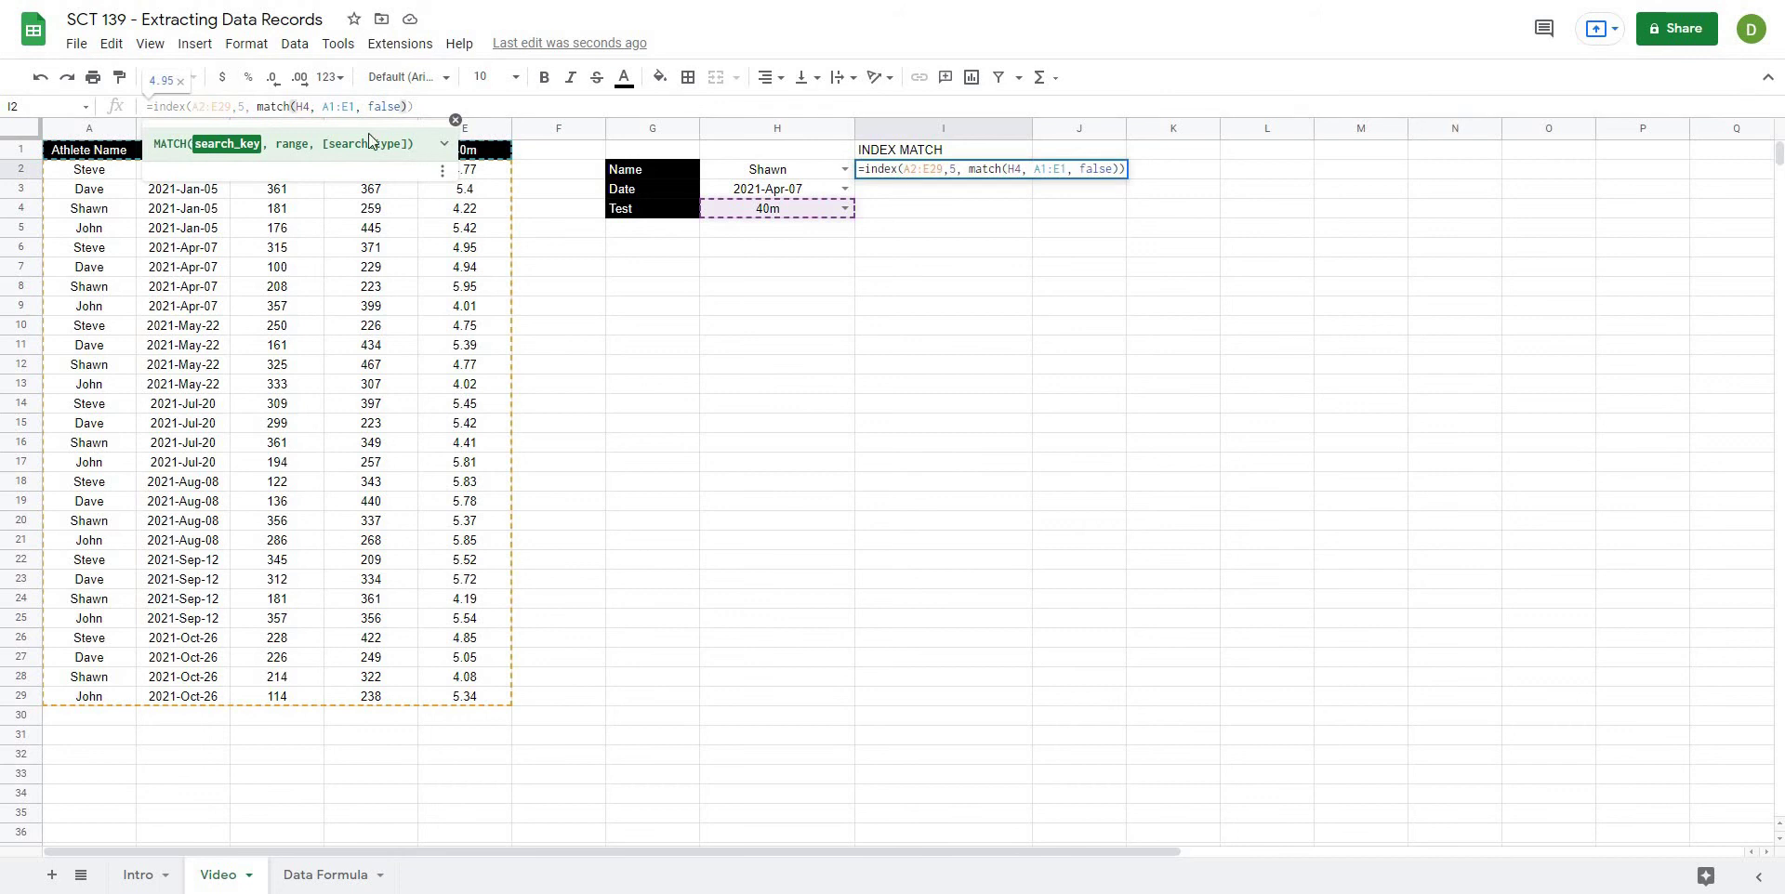
pyautogui.click(455, 120)
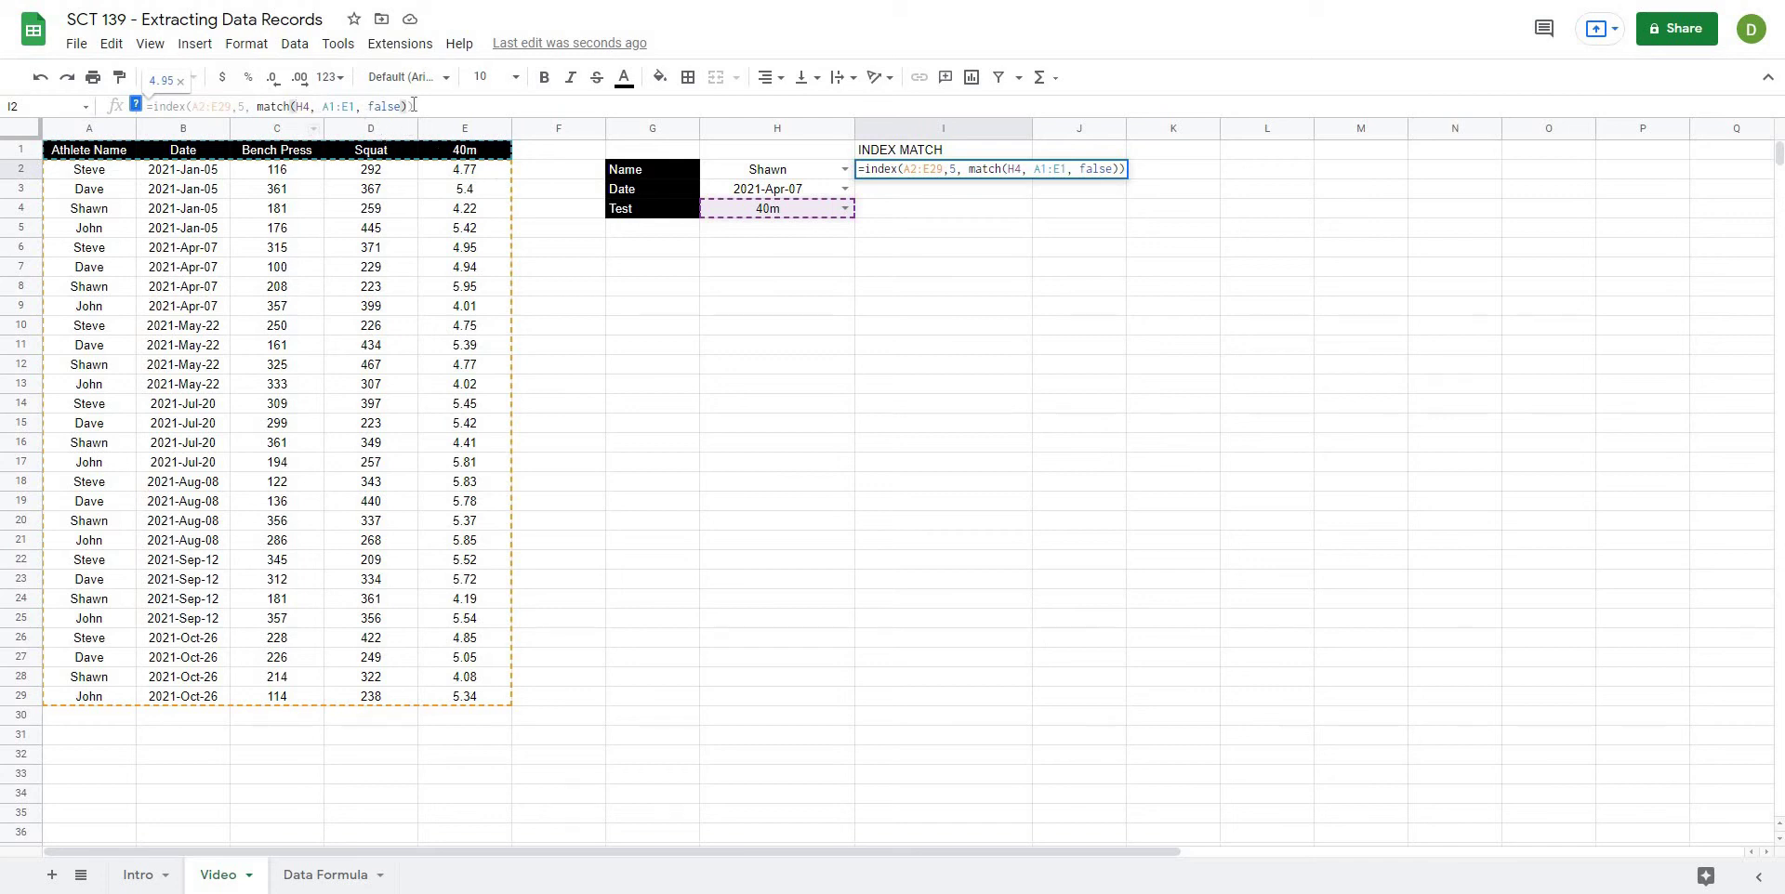
pyautogui.click(244, 106)
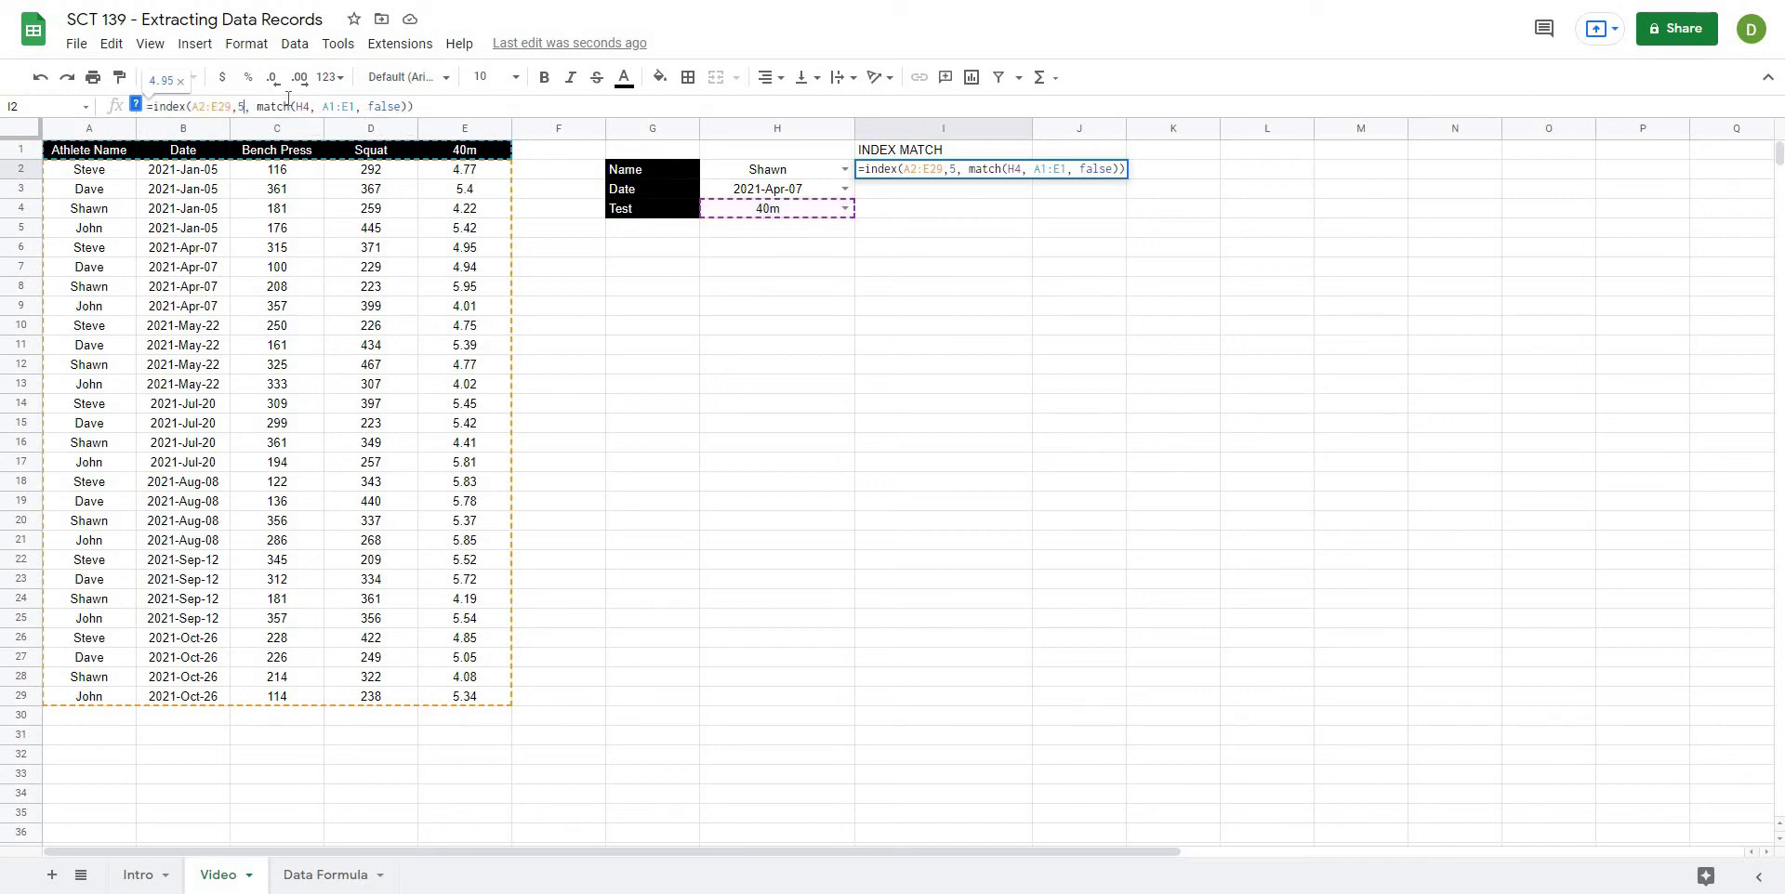
pyautogui.press('Return')
# Step: Merge I2:I4, set font size 14 and centre the result horizontally and vertically
pyautogui.click(970, 173)
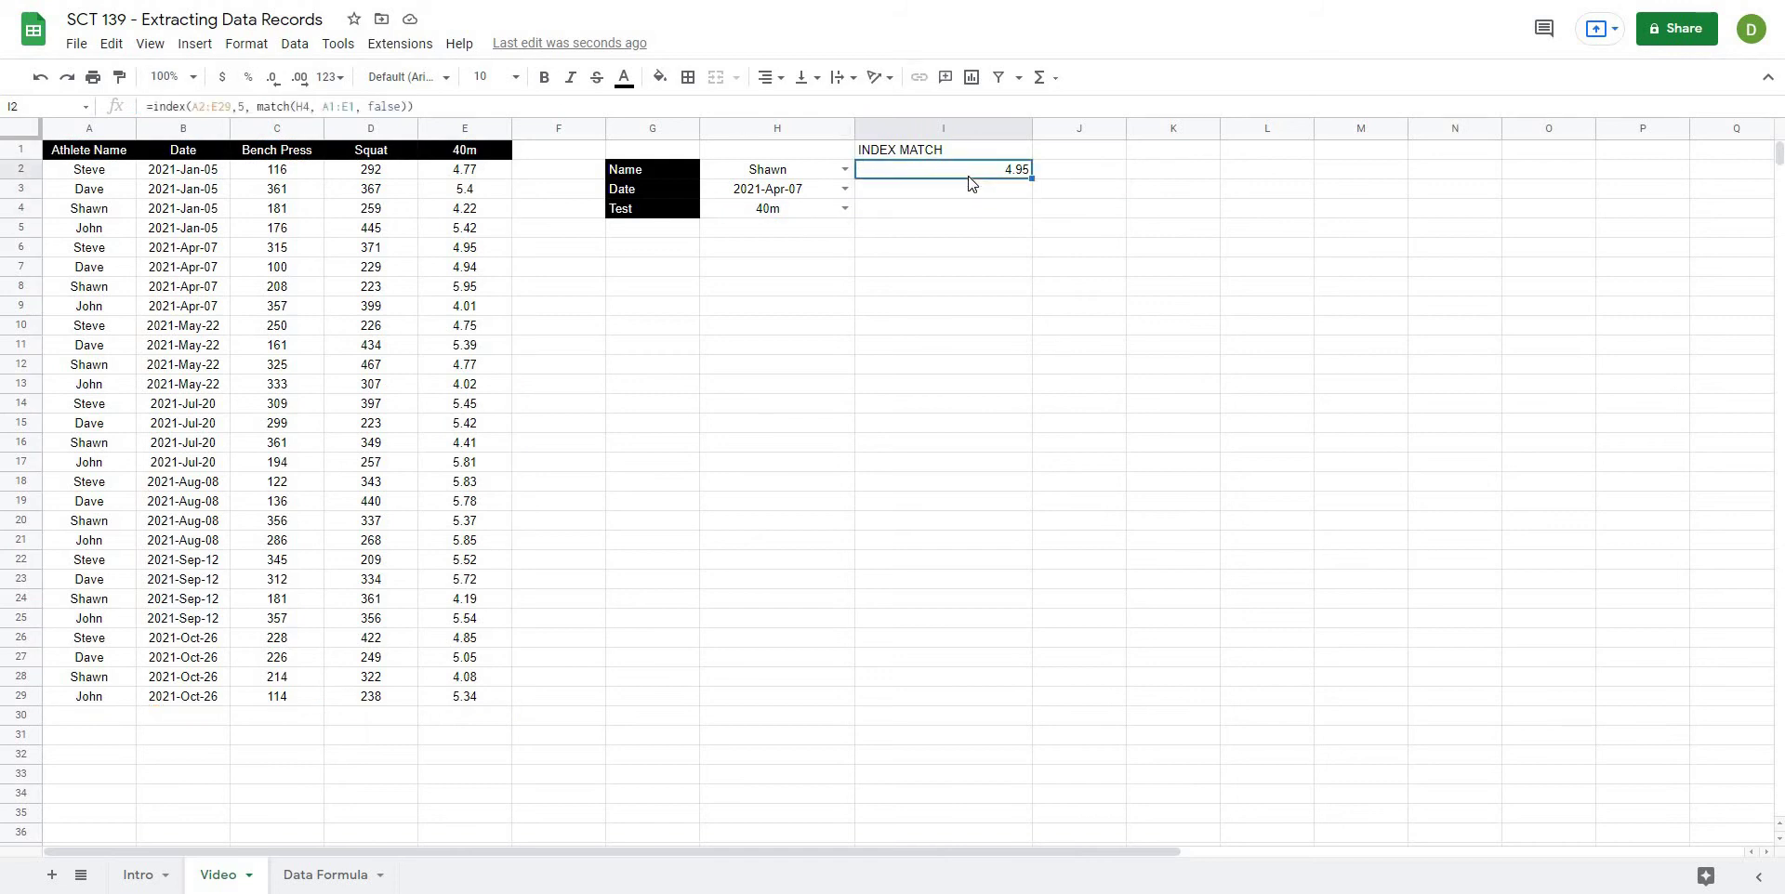
pyautogui.moveTo(970, 205); pyautogui.dragTo(971, 208)
pyautogui.click(716, 77)
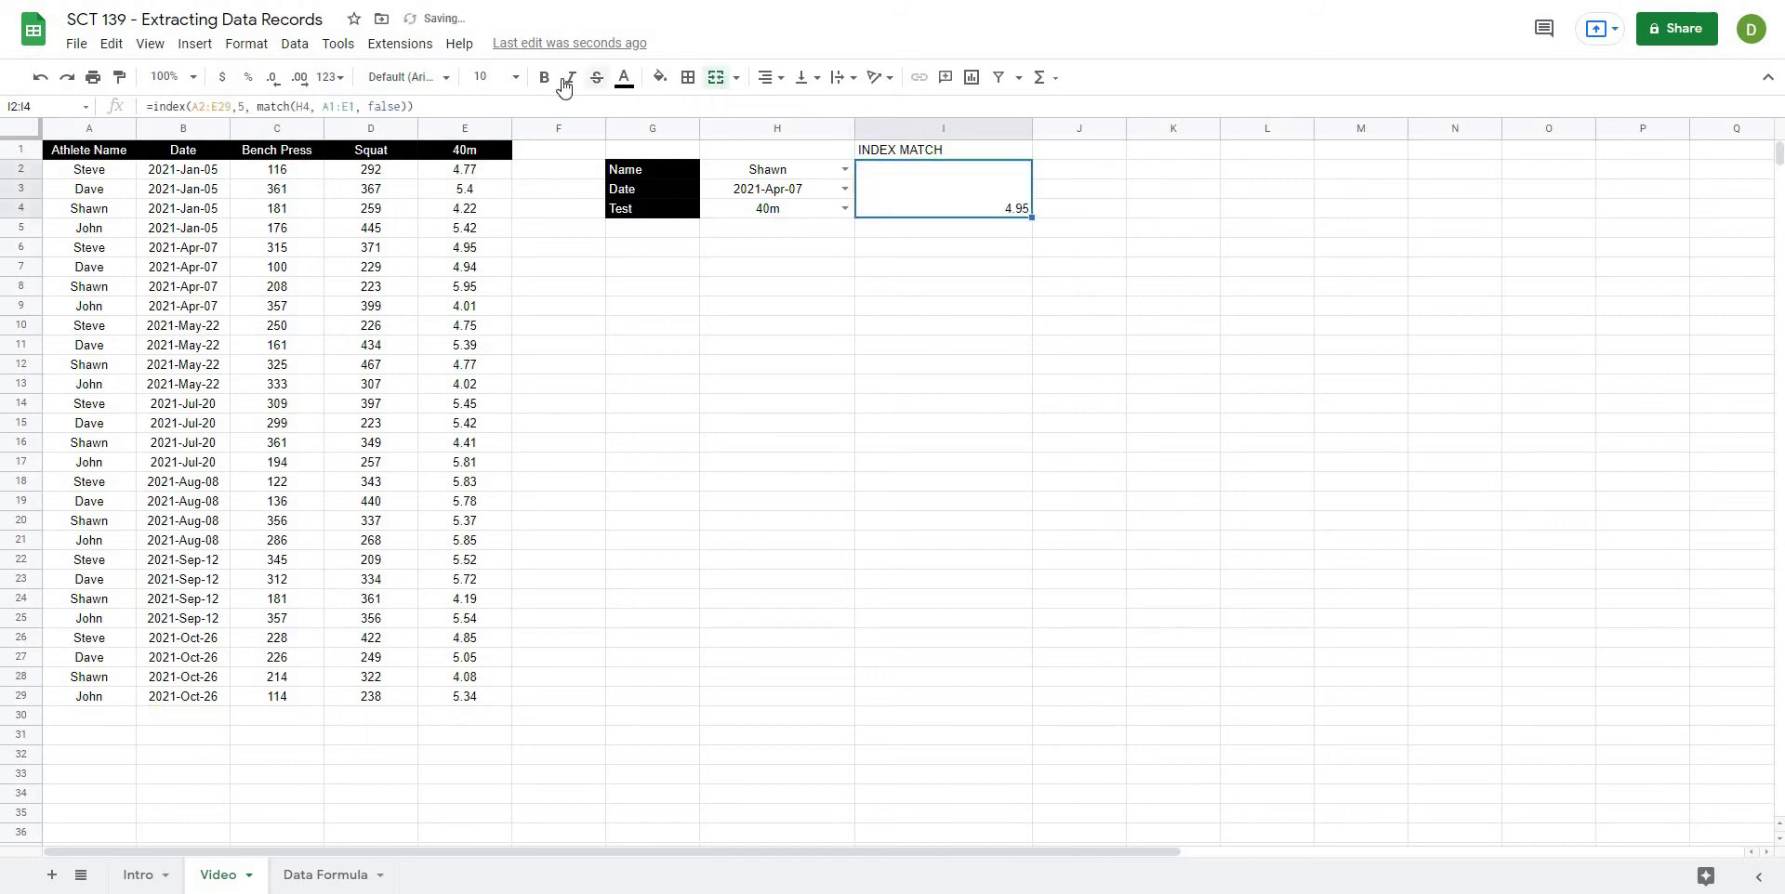
pyautogui.click(515, 77)
pyautogui.click(484, 319)
pyautogui.click(770, 77)
pyautogui.click(796, 110)
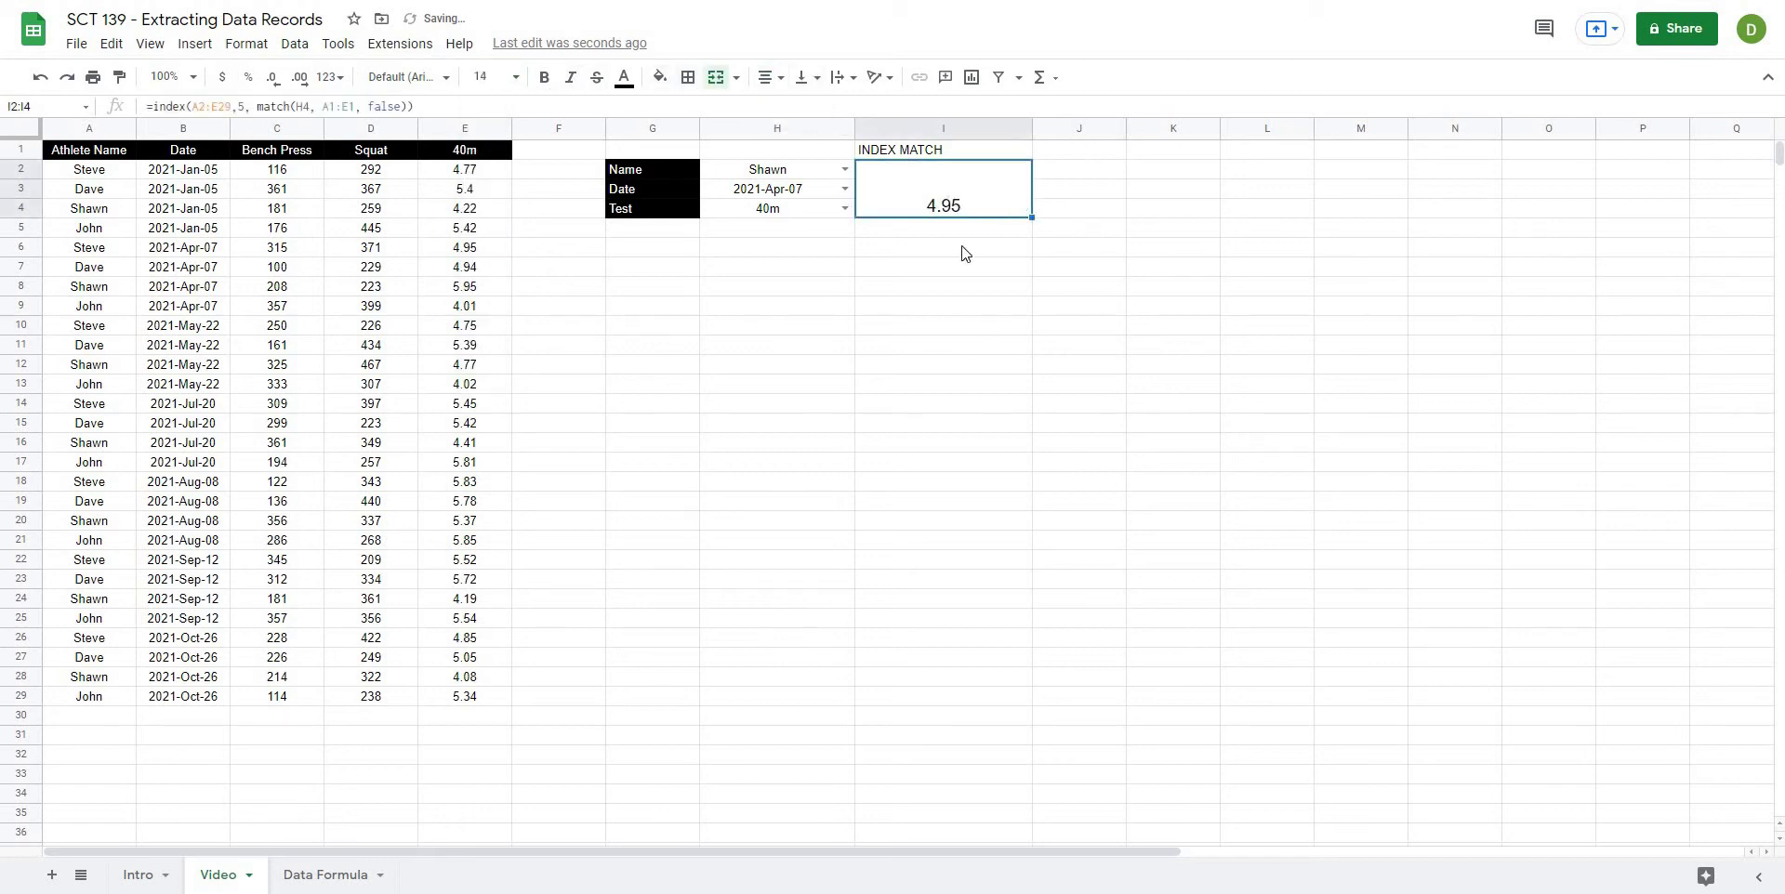
pyautogui.click(828, 109)
pyautogui.click(1079, 269)
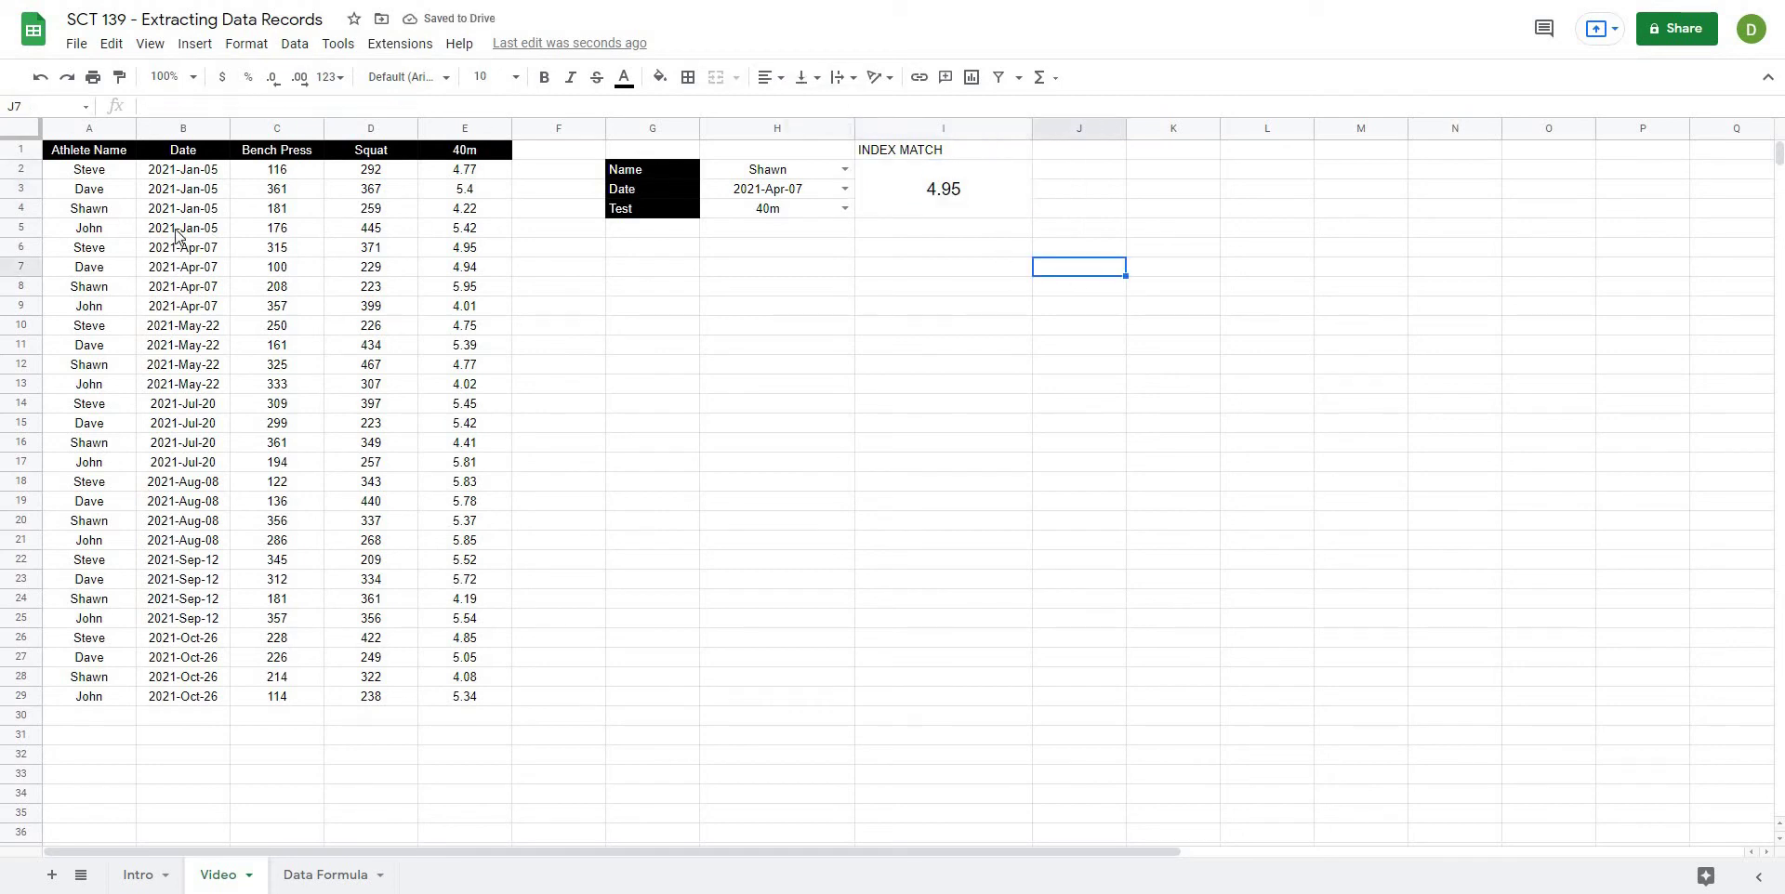
# Step: Check Shawn's rows 12 and 8 (2021-Apr-07) against the merged result
pyautogui.click(95, 368)
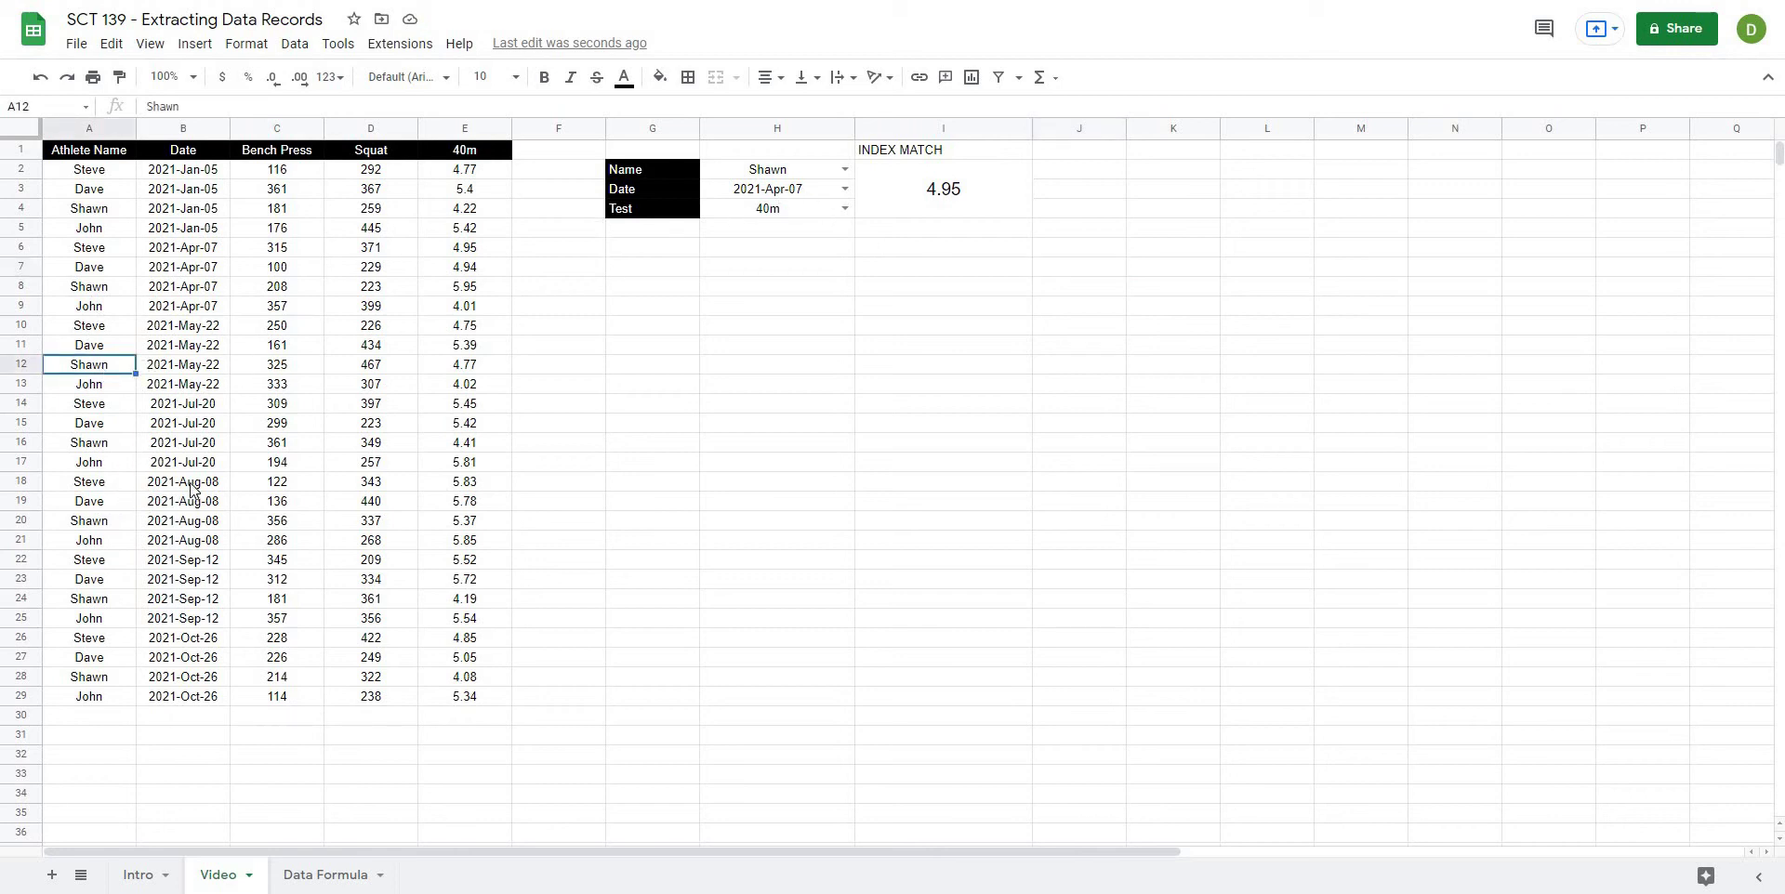
pyautogui.click(93, 290)
pyautogui.moveTo(184, 293); pyautogui.dragTo(112, 290)
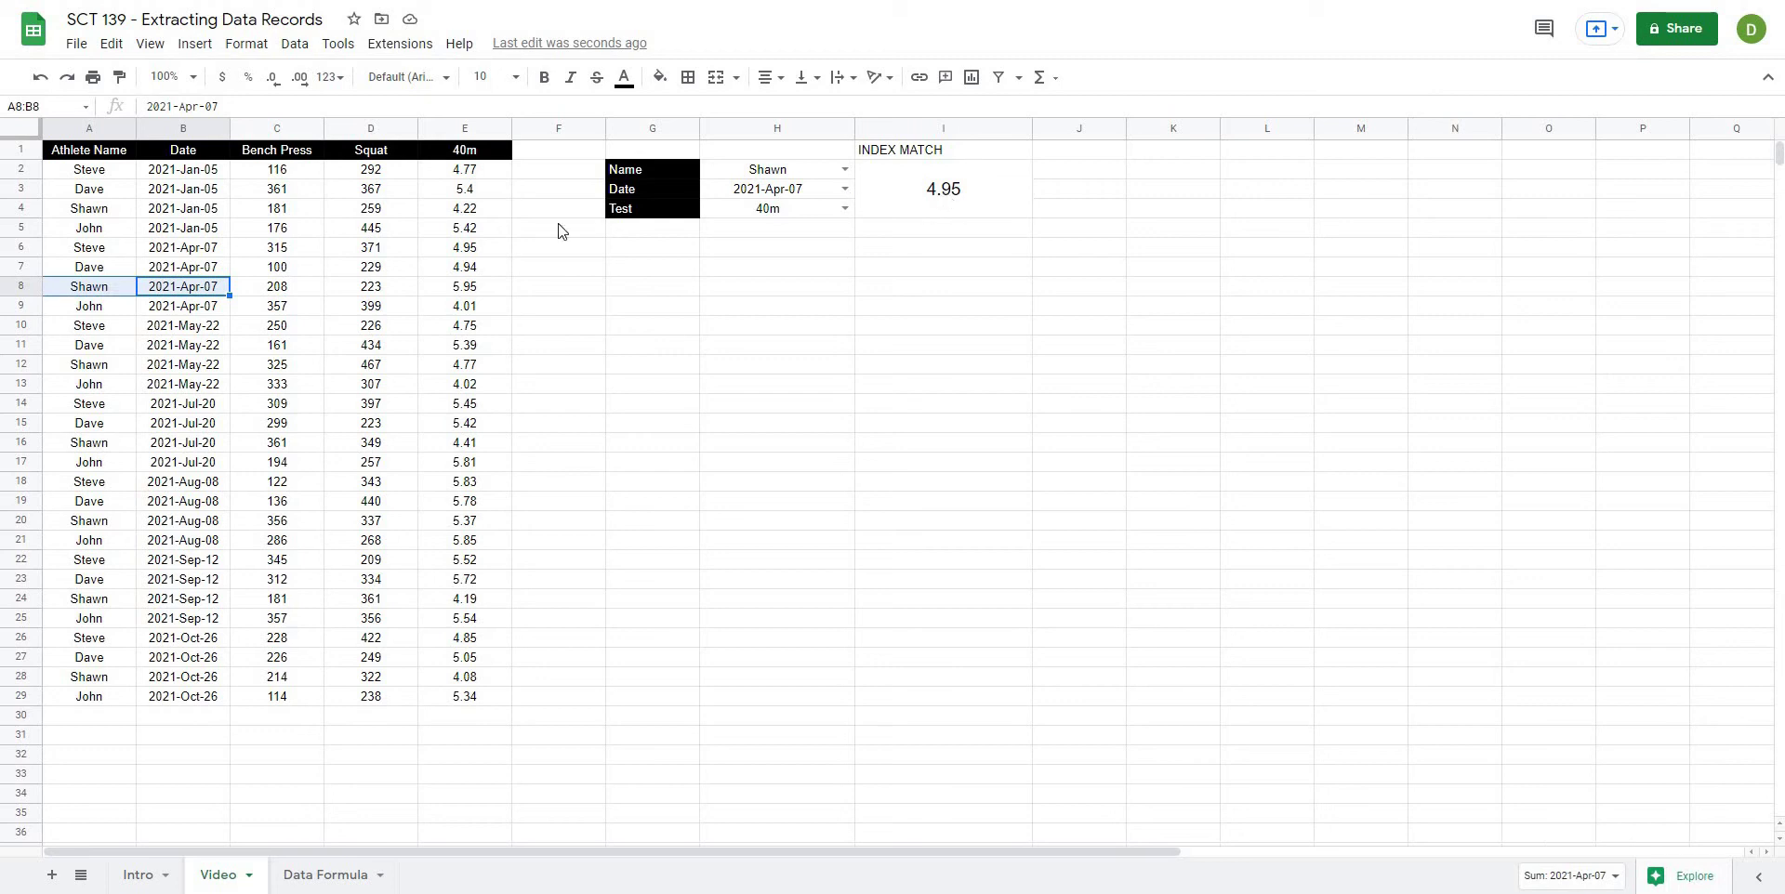
pyautogui.click(889, 195)
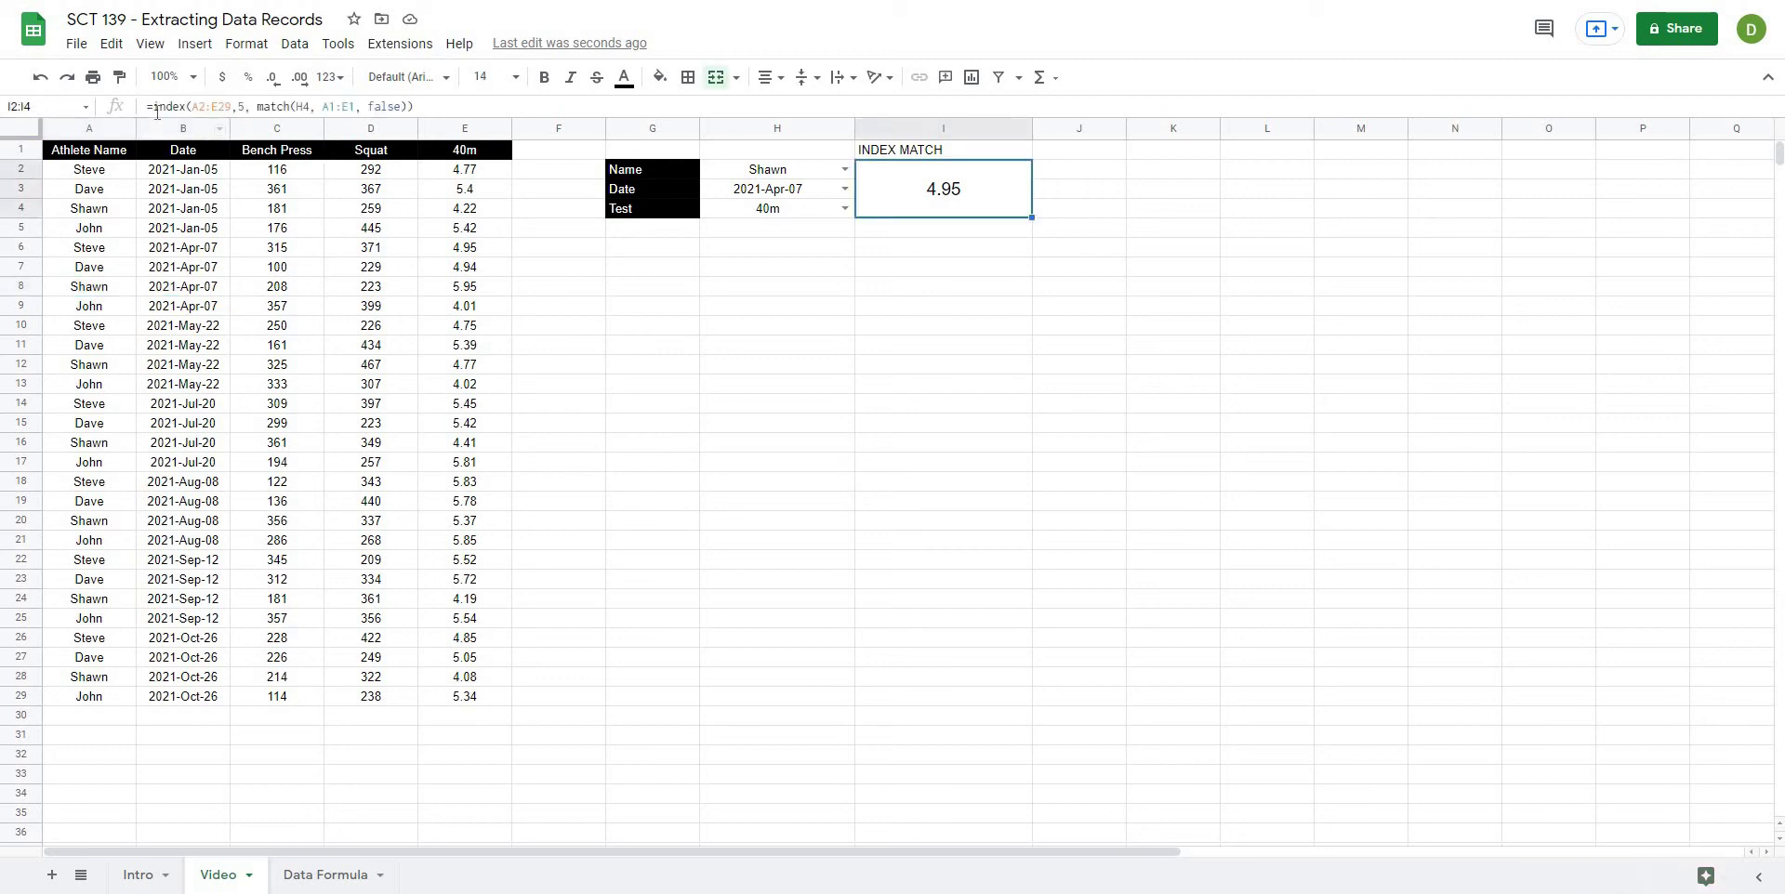
# Step: In the I2 formula, replace the fixed row number 5 with match(1,
pyautogui.doubleClick(240, 107)
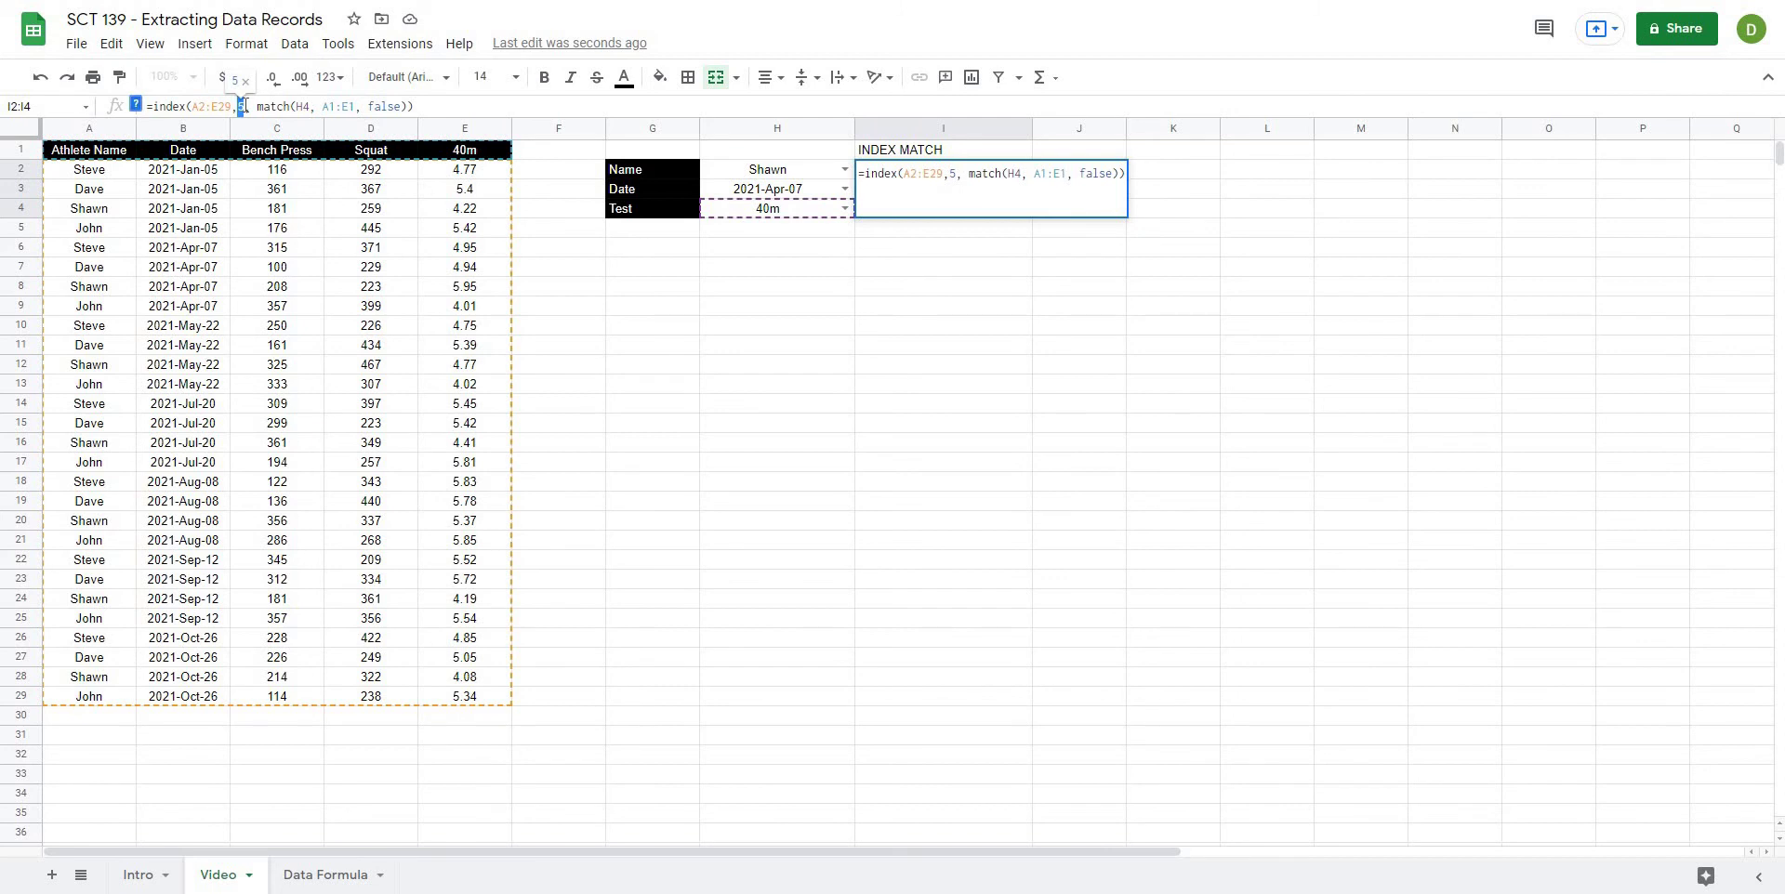
pyautogui.write('H2')
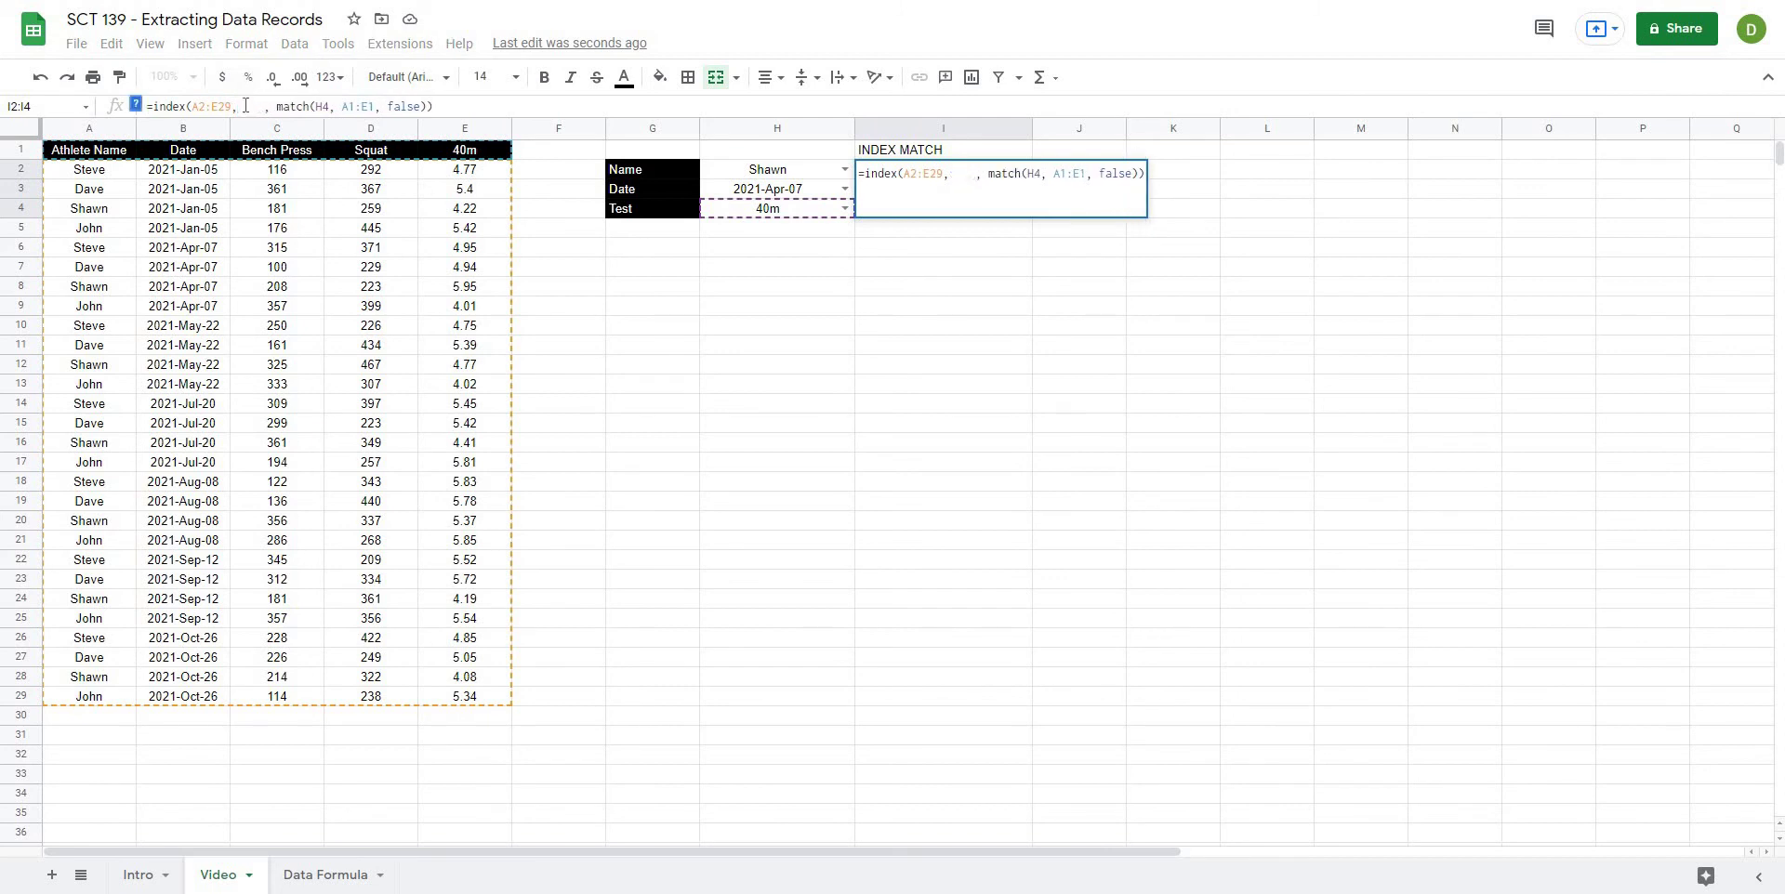
pyautogui.write('match(')
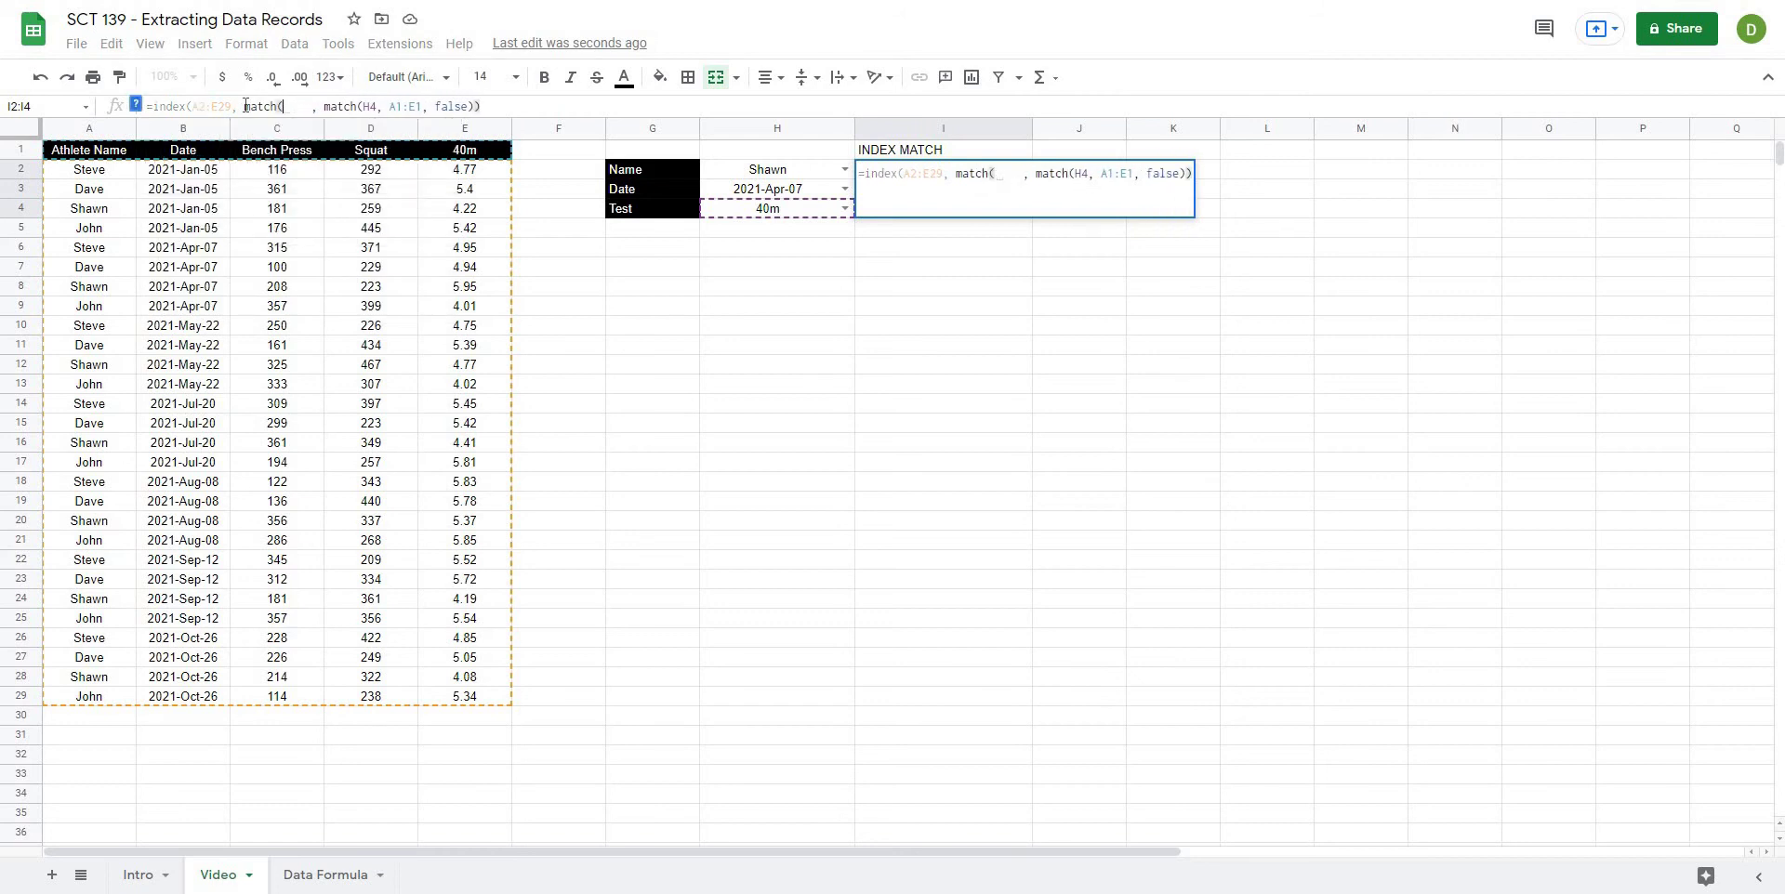
pyautogui.click(135, 103)
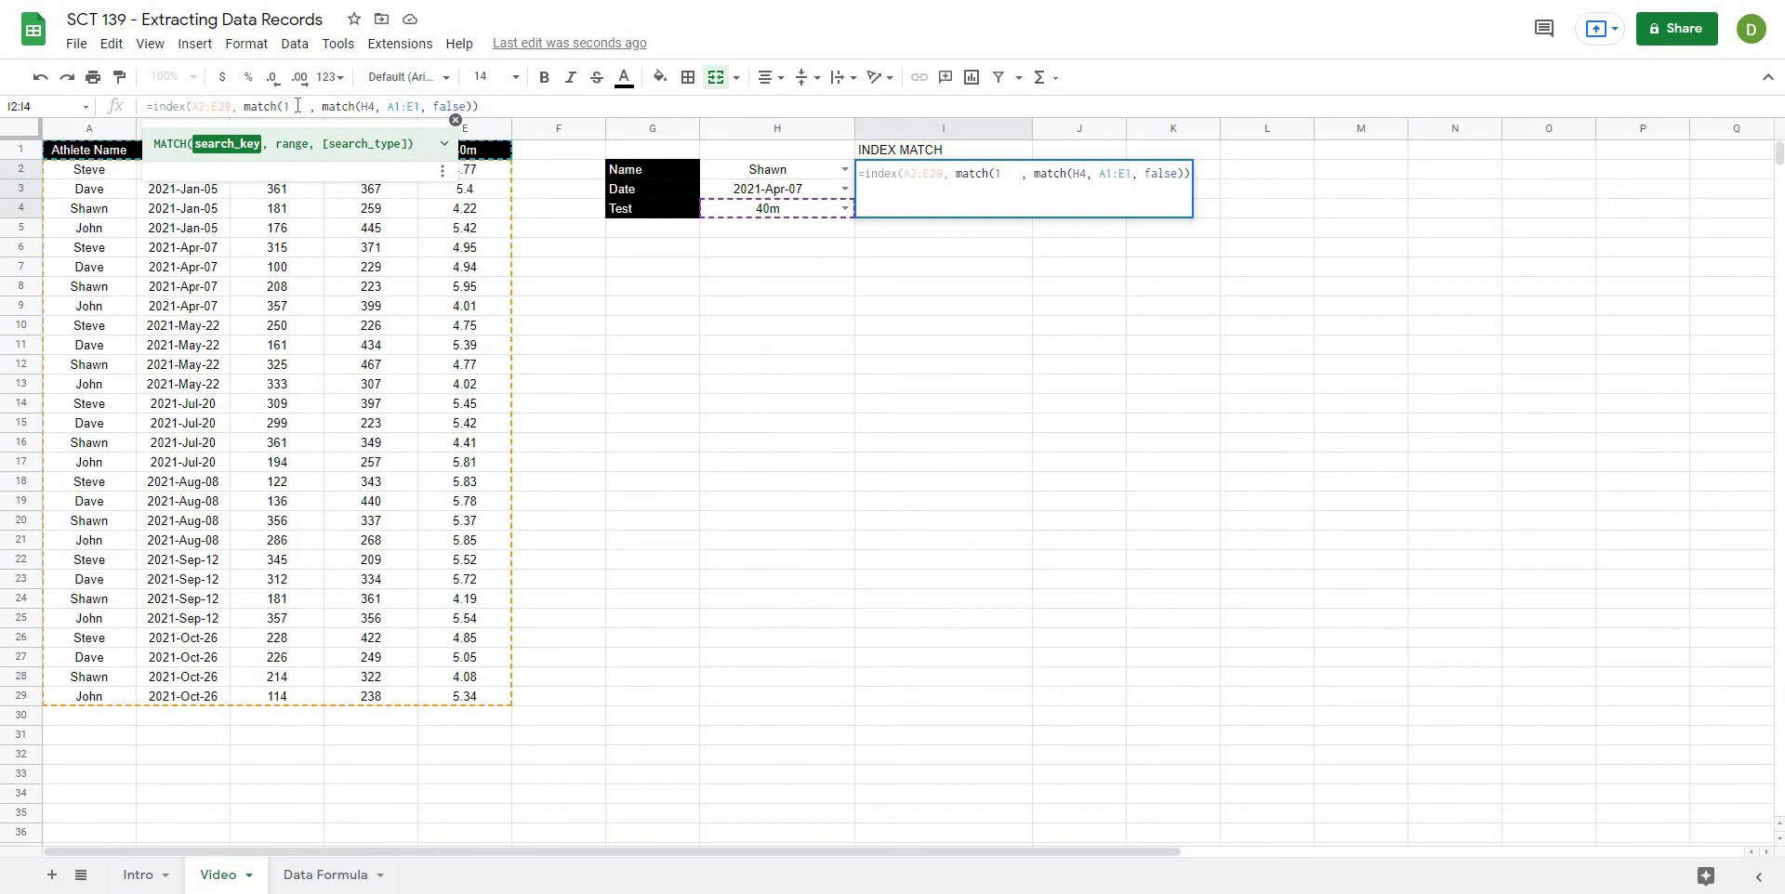
pyautogui.write(',')
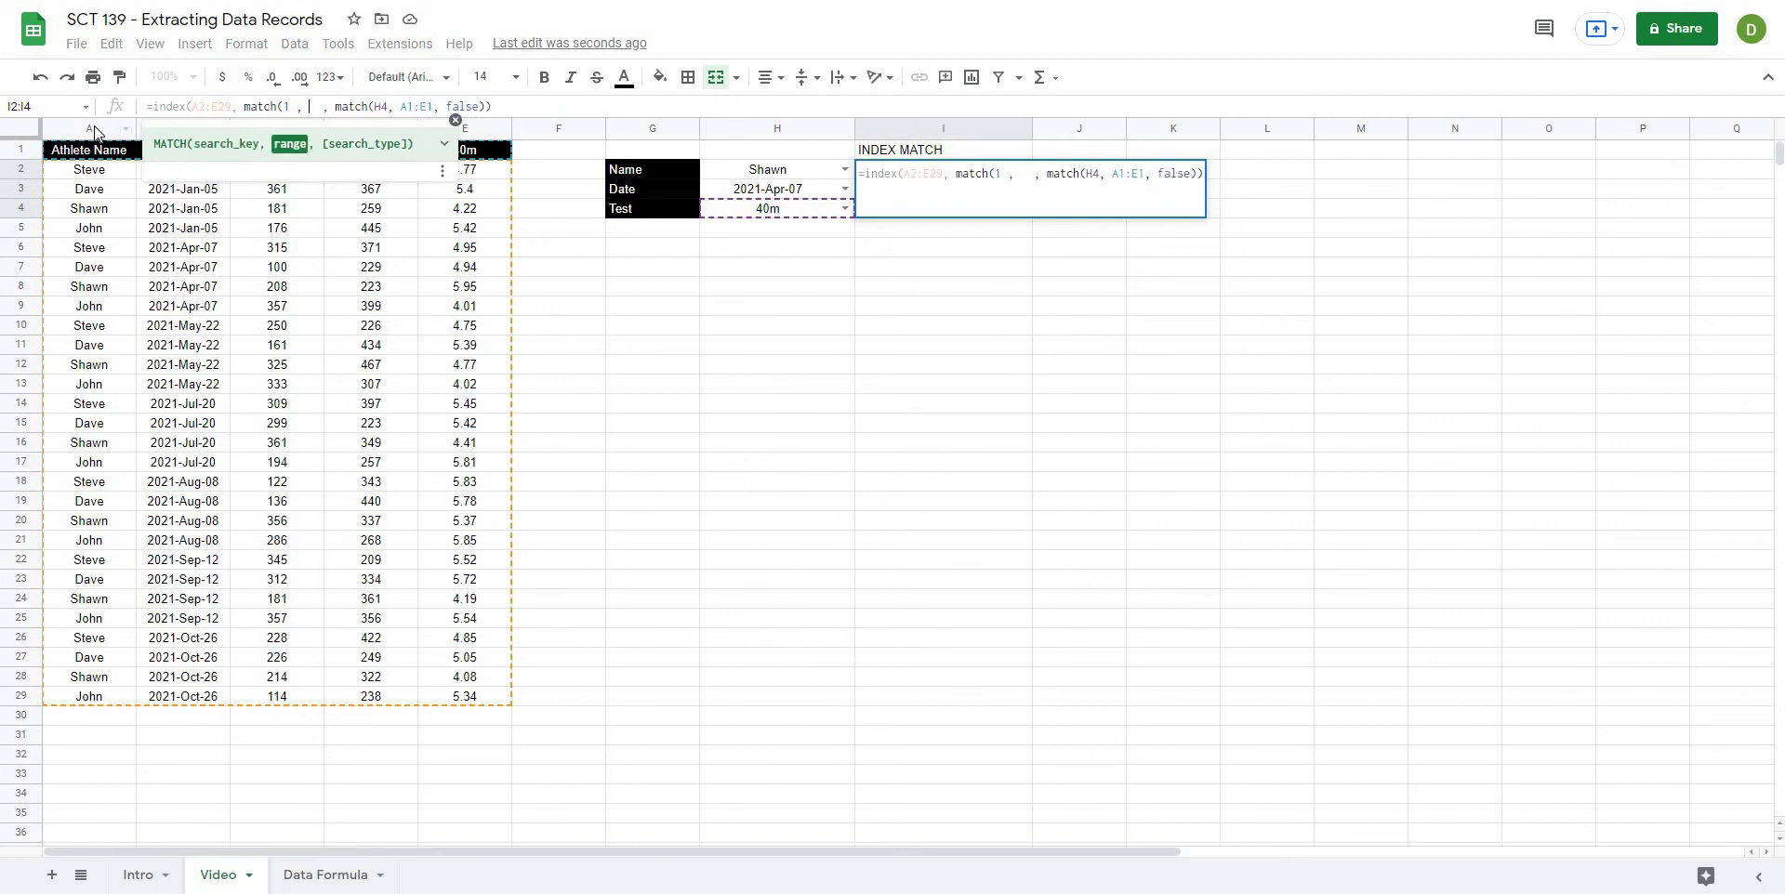
# Step: Add the name condition (A2:A = H2) as MATCH's lookup range
pyautogui.write('(')
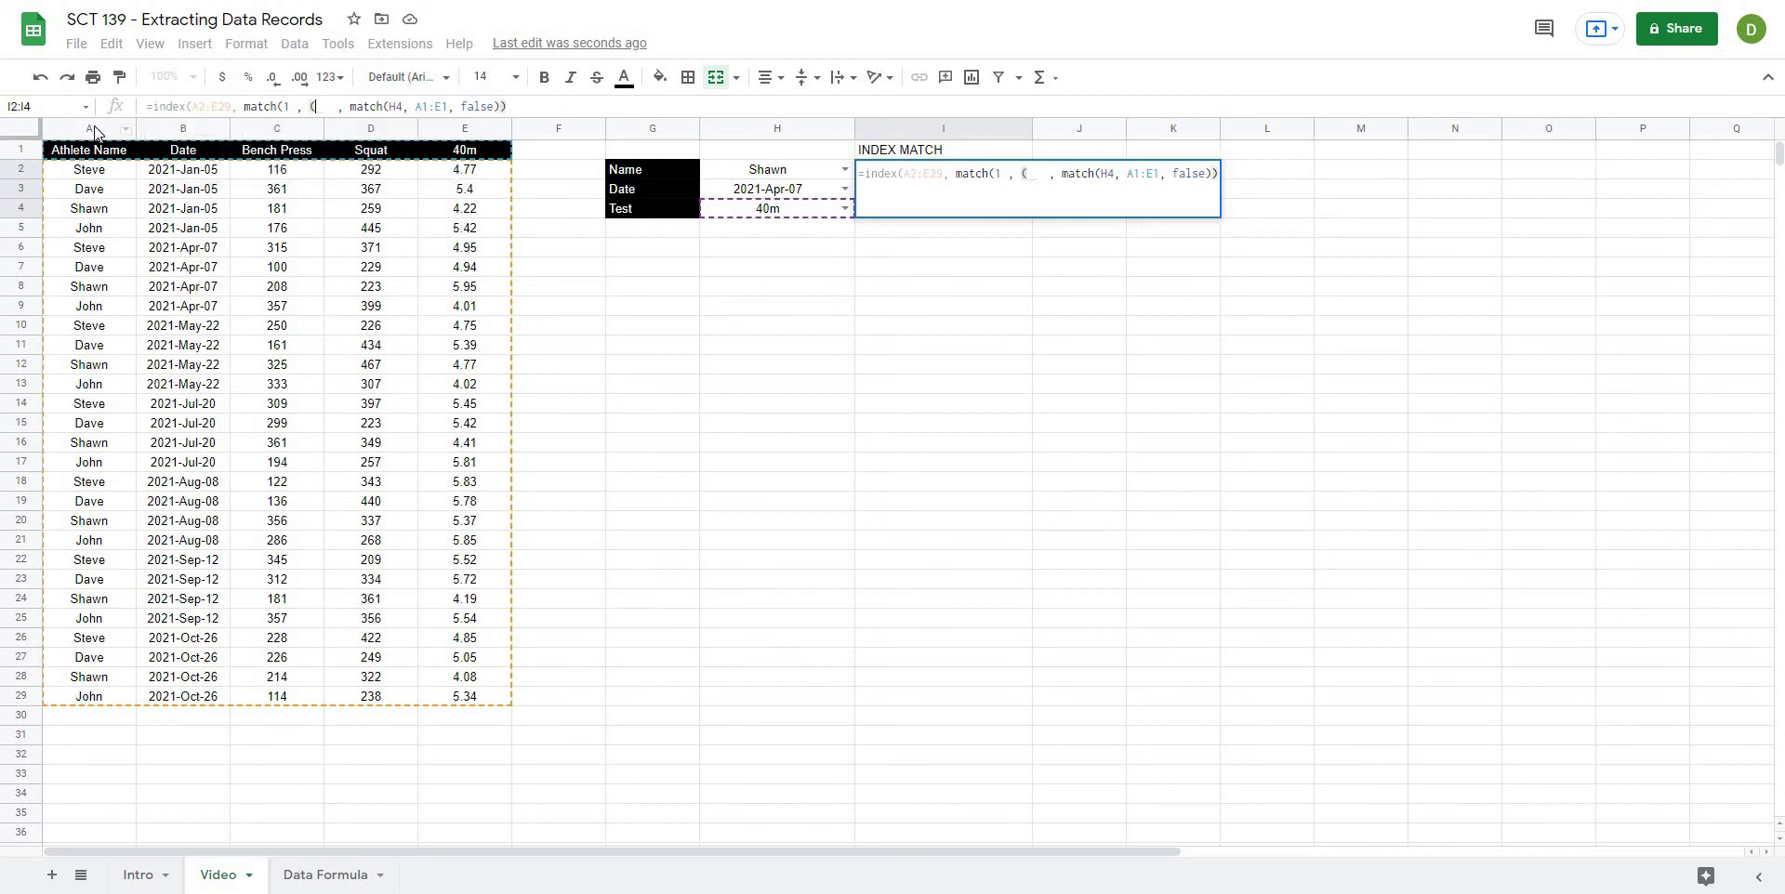
pyautogui.click(96, 133)
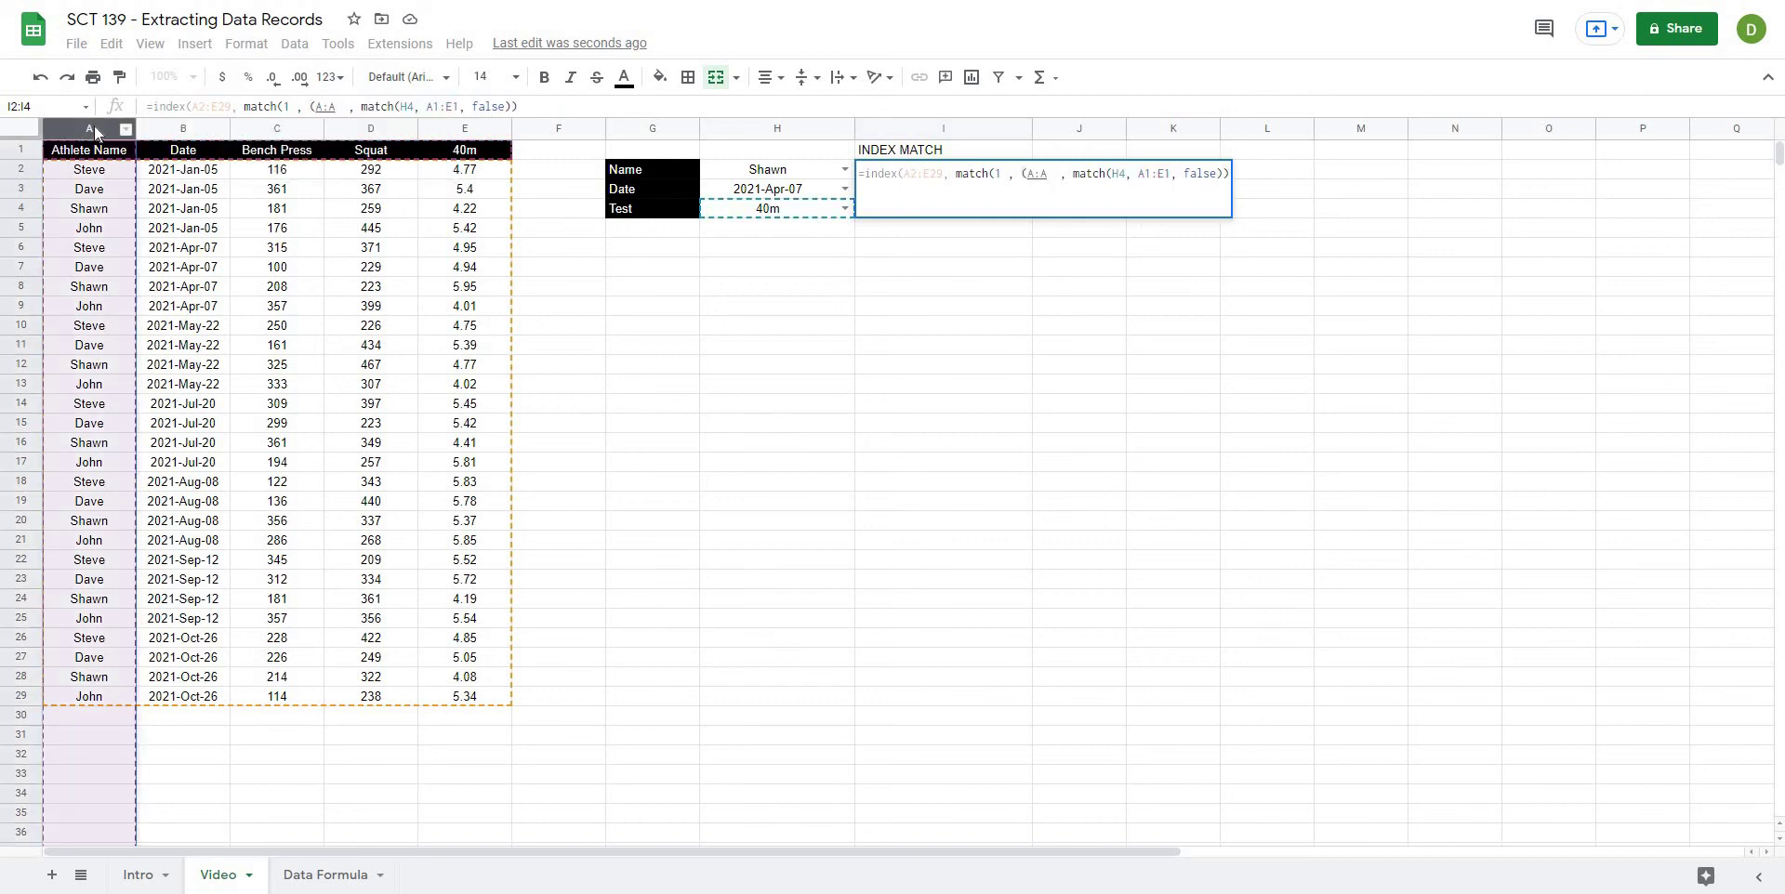
pyautogui.click(326, 106)
pyautogui.write('2')
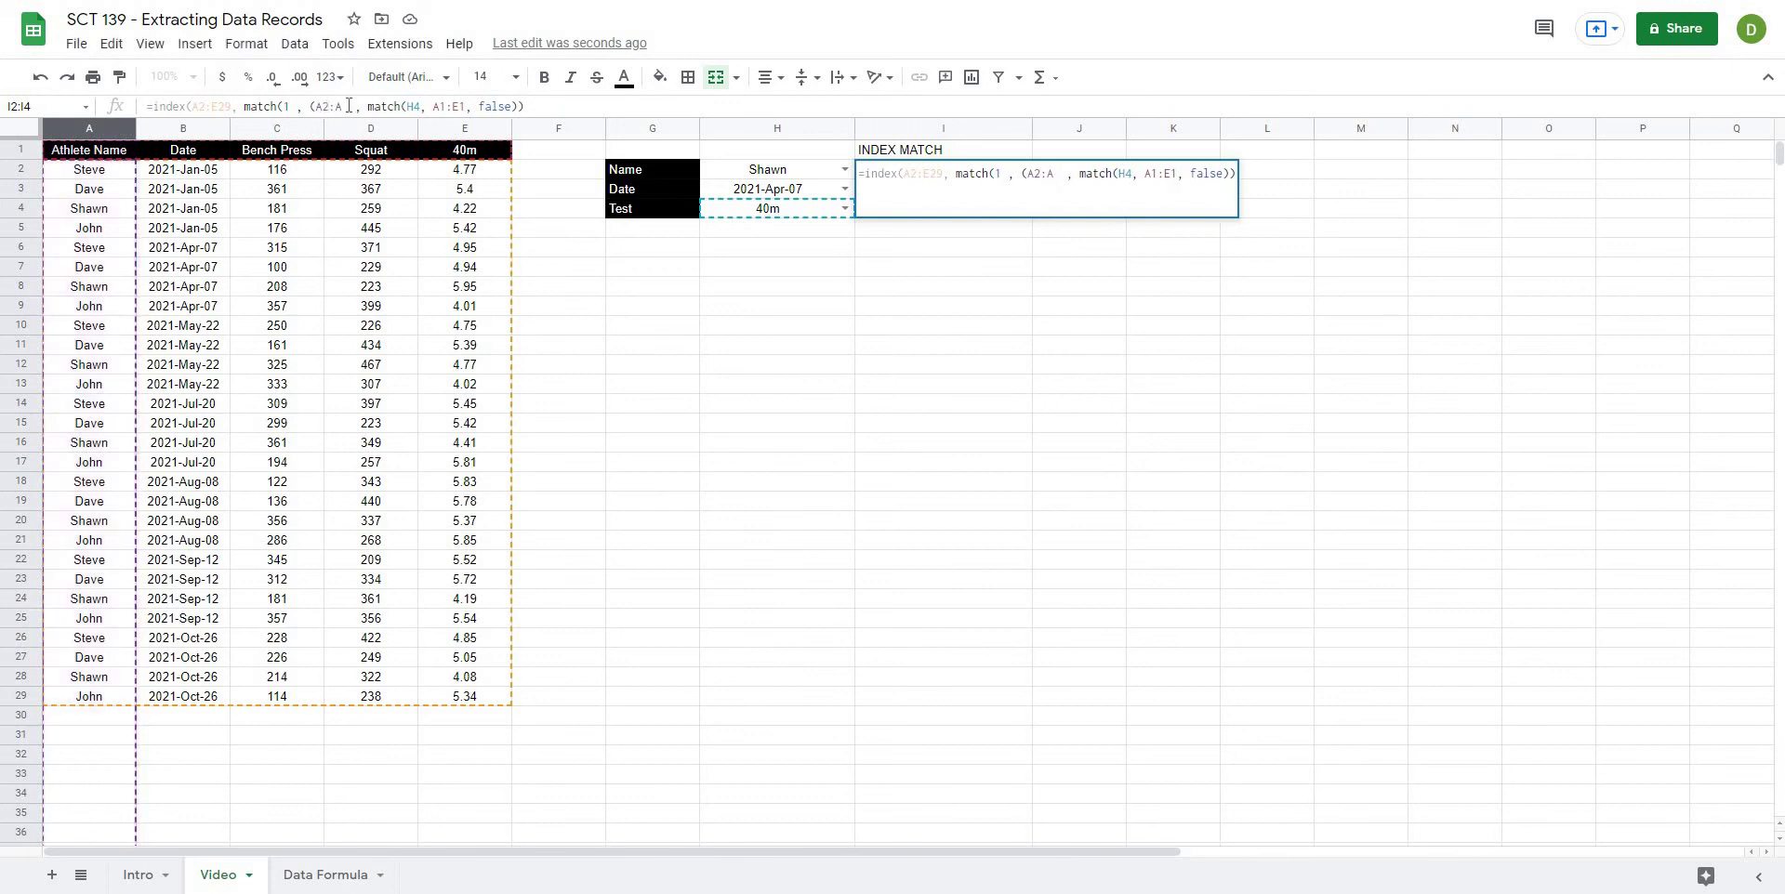
pyautogui.click(348, 106)
pyautogui.write('=')
pyautogui.click(762, 169)
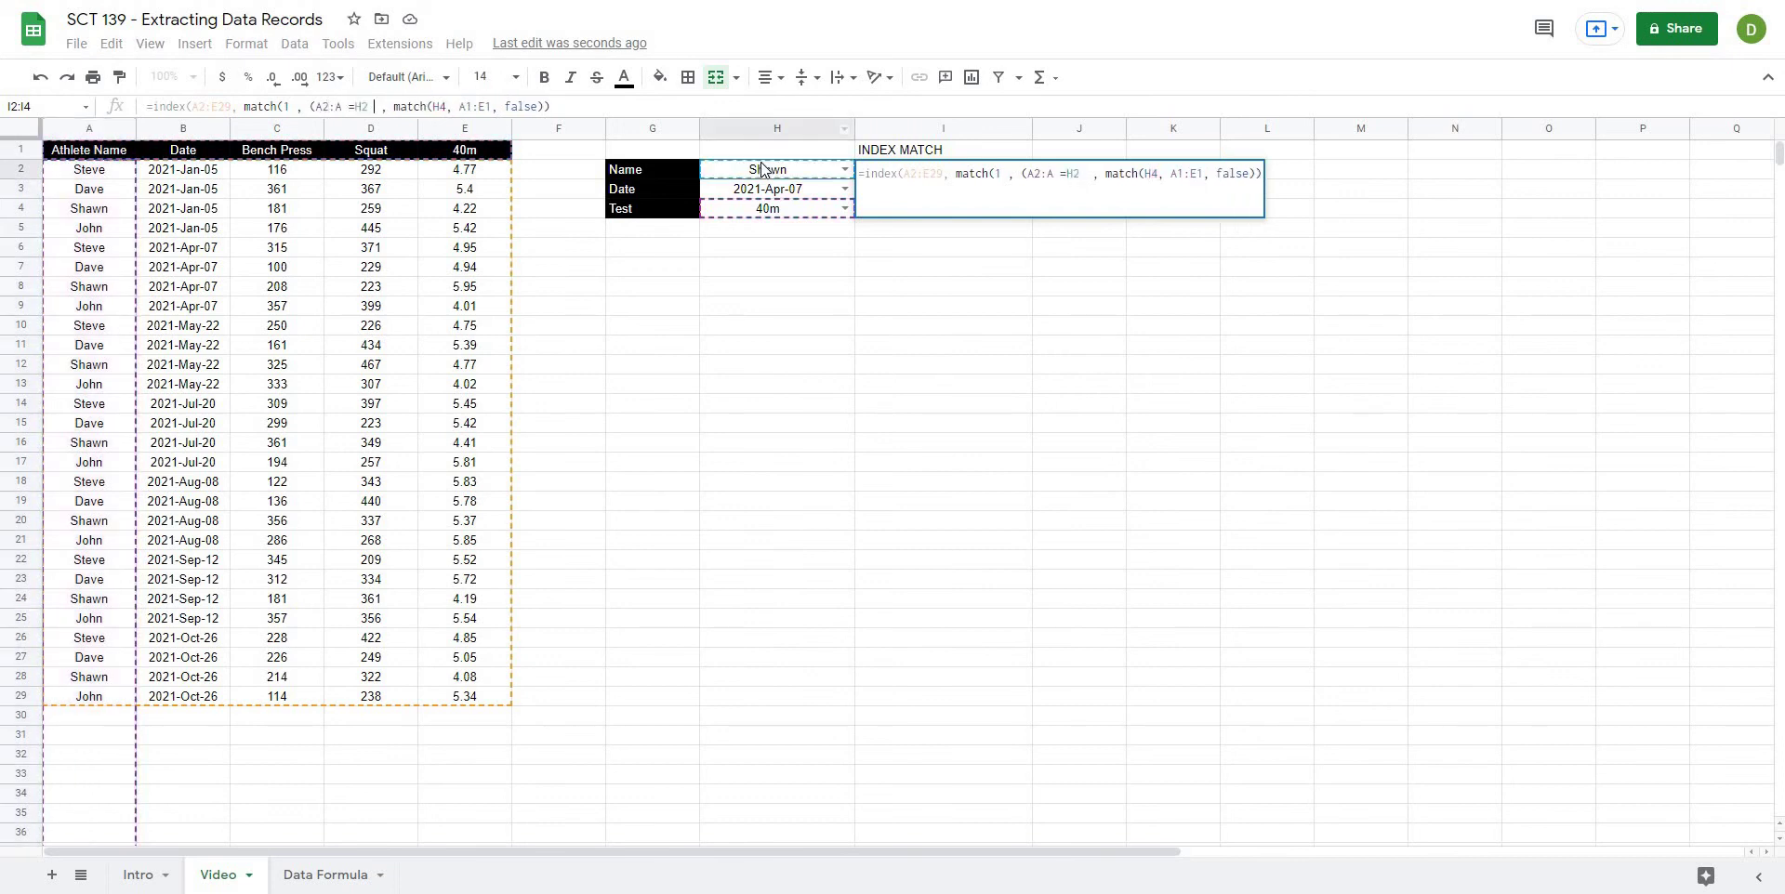
pyautogui.write(')')
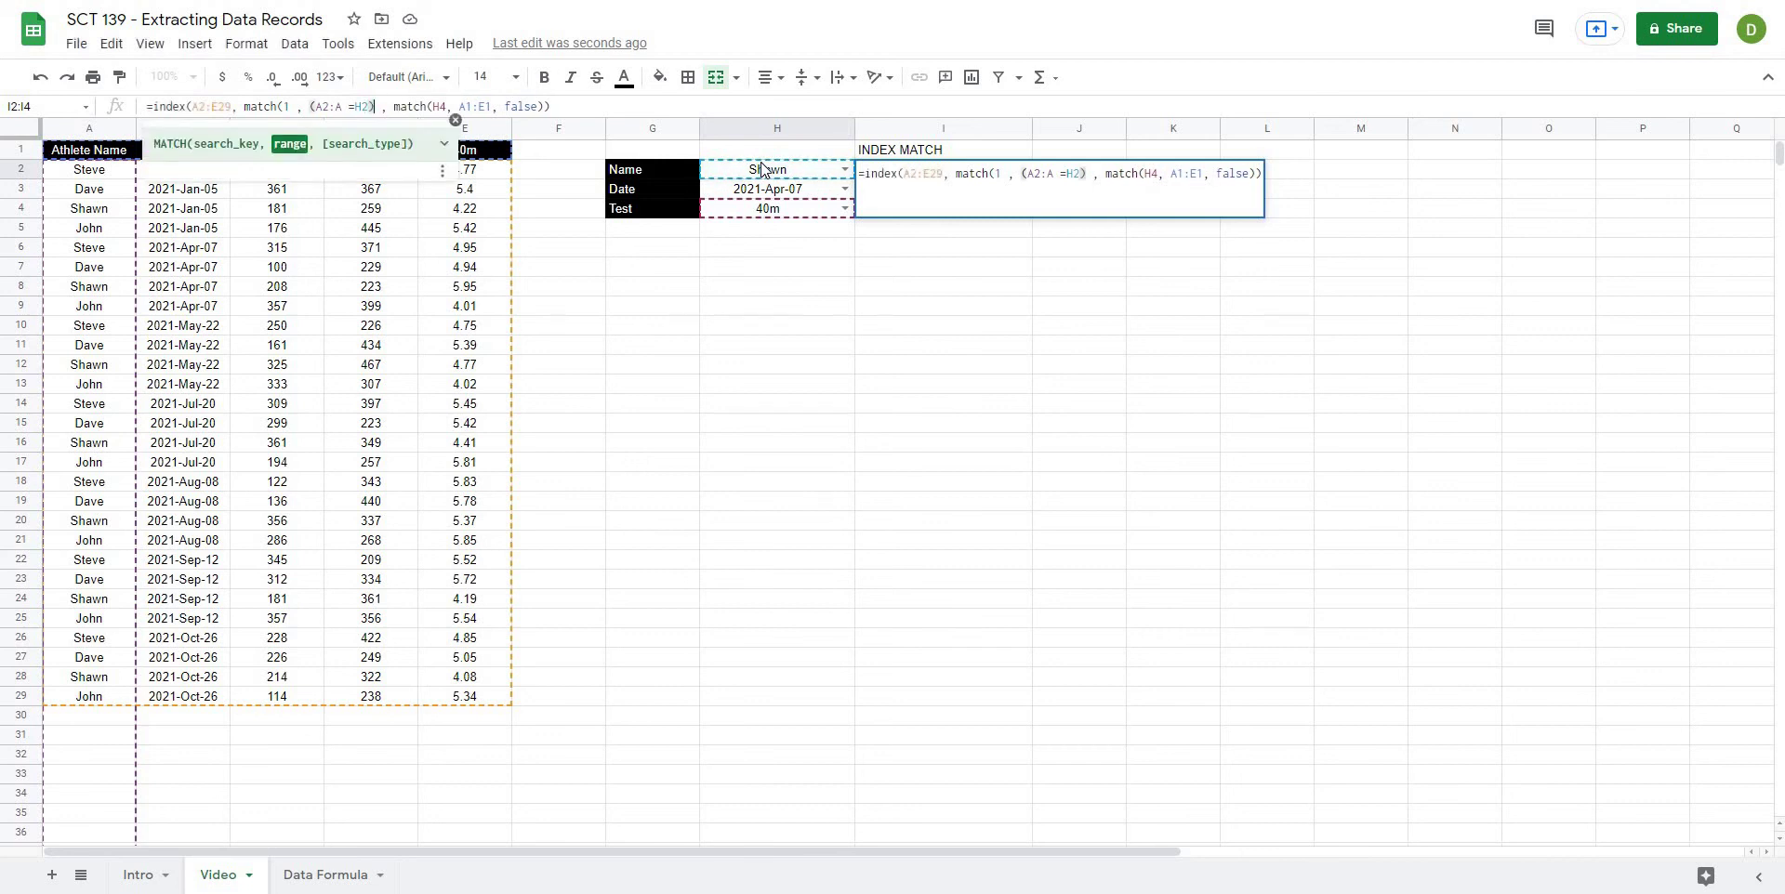
pyautogui.click(351, 106)
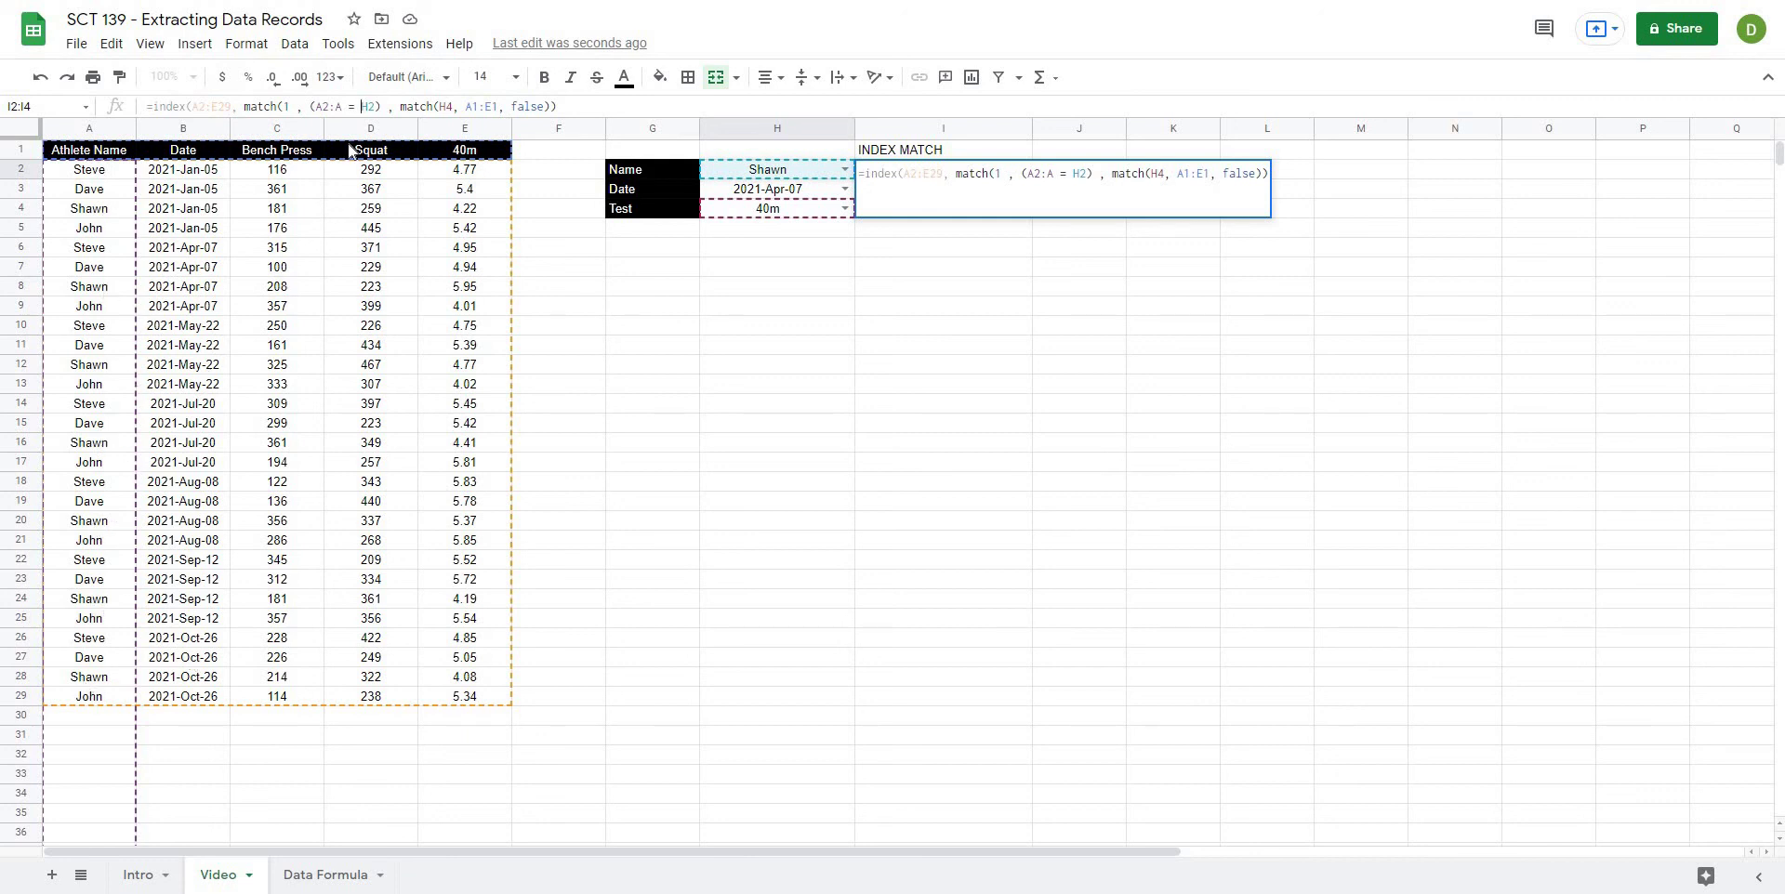
# Step: Multiply in the date condition (B2:B = H3) after the name condition
pyautogui.press('Right')
pyautogui.press('Right')
pyautogui.press('Right')
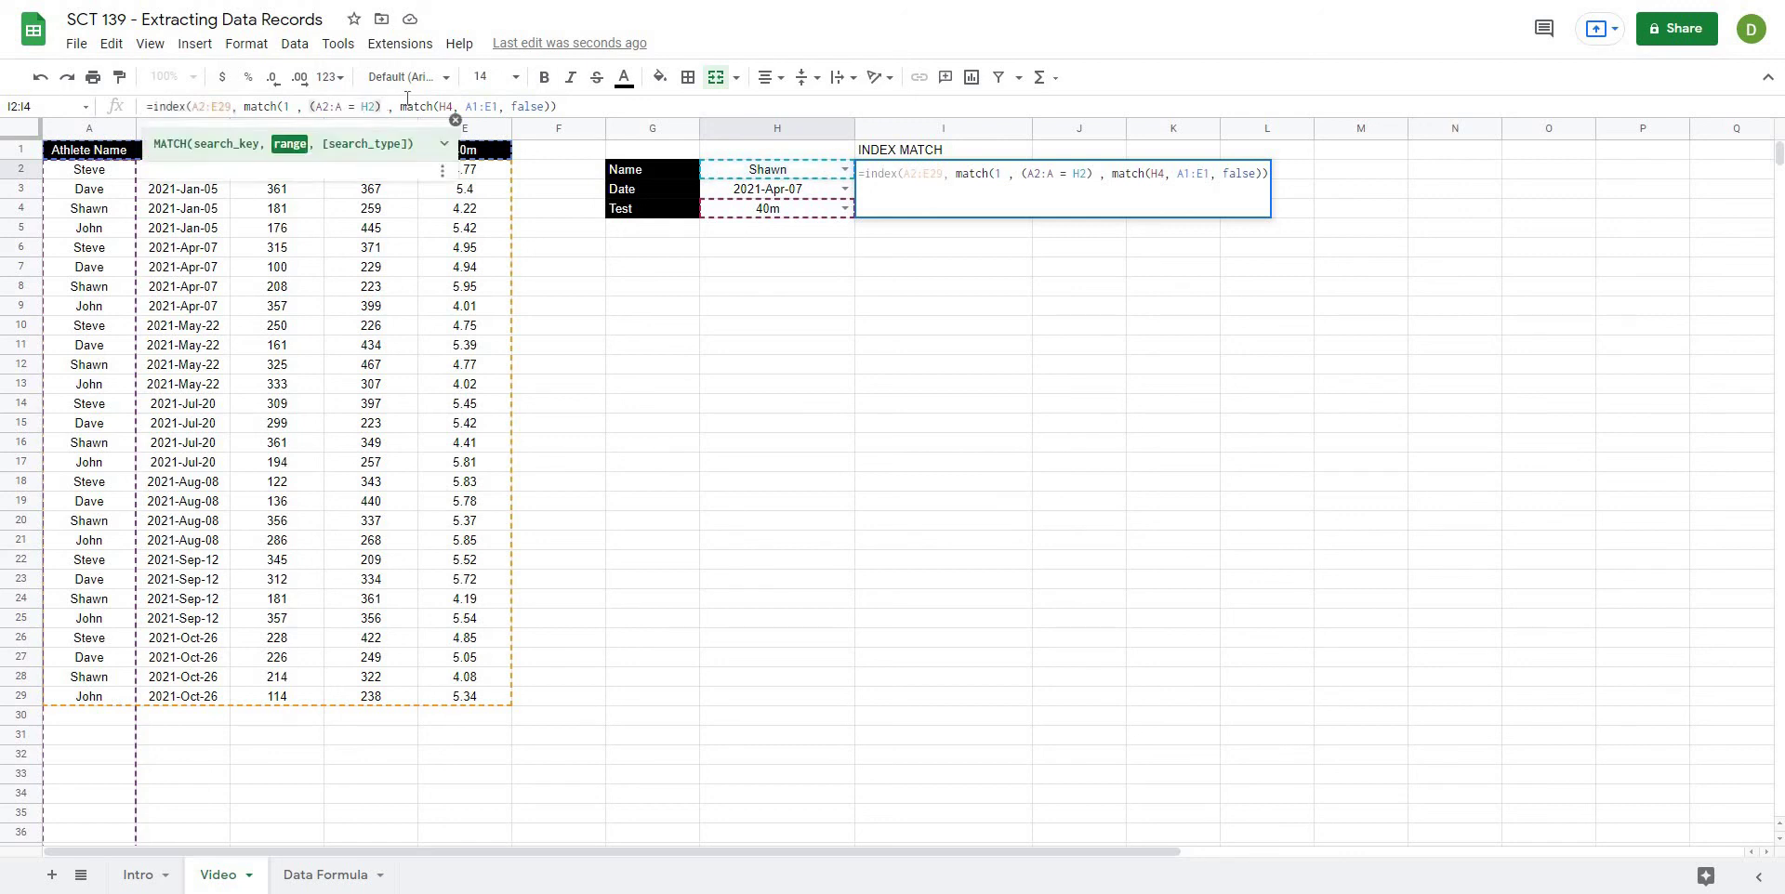
pyautogui.write('*')
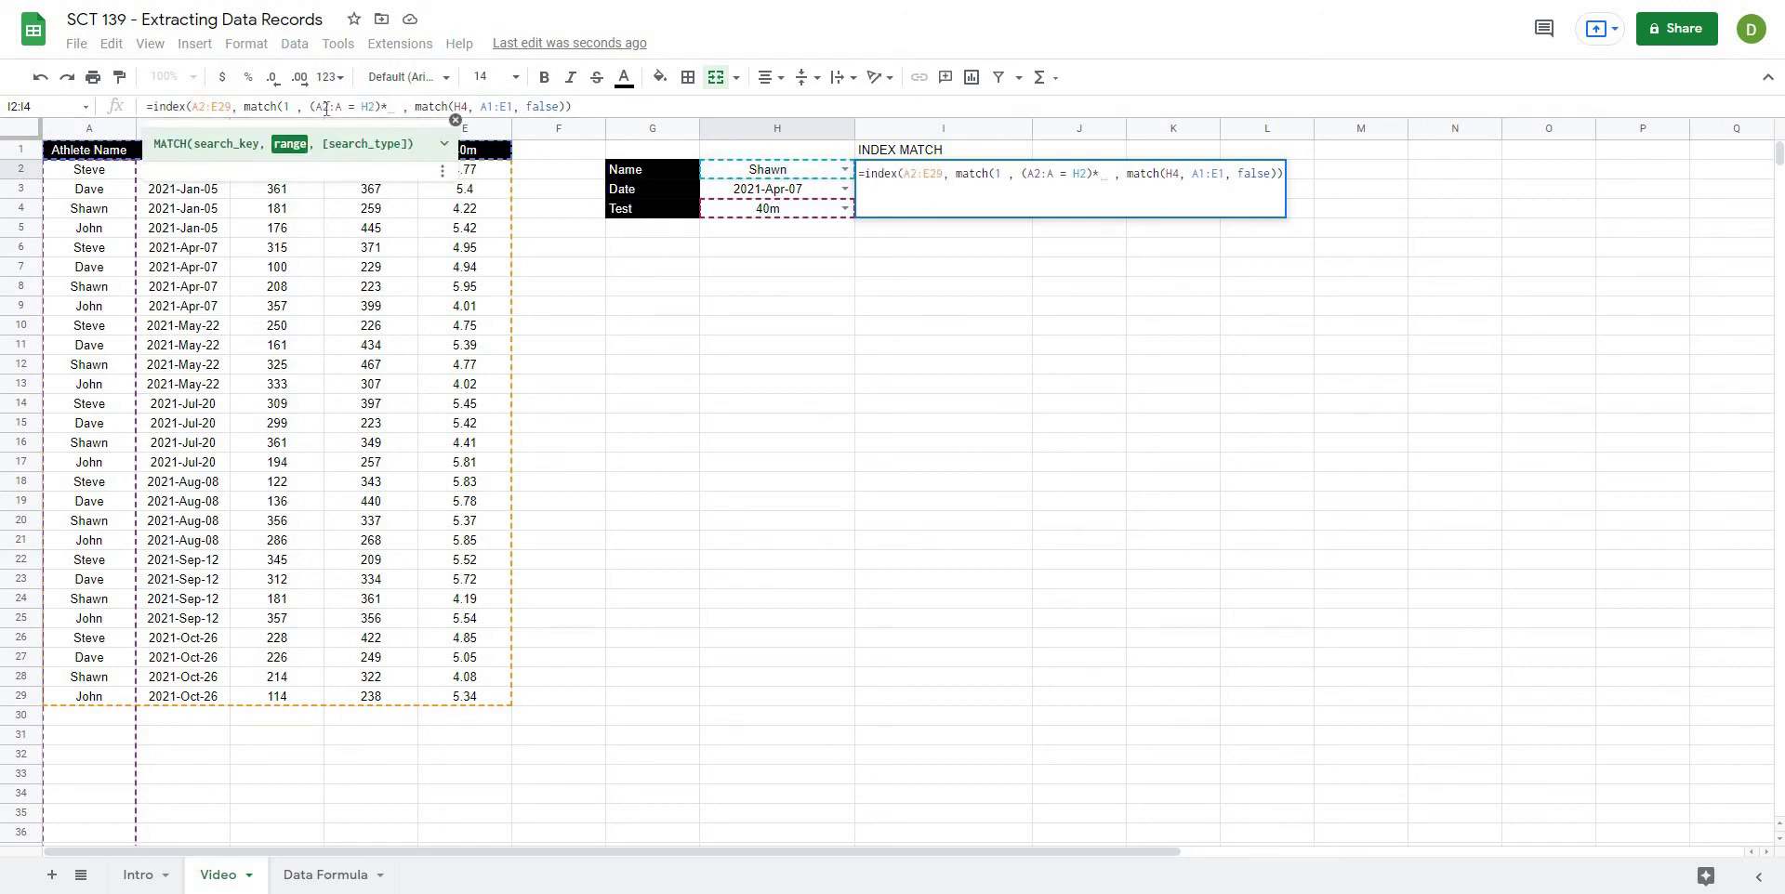
pyautogui.write('(')
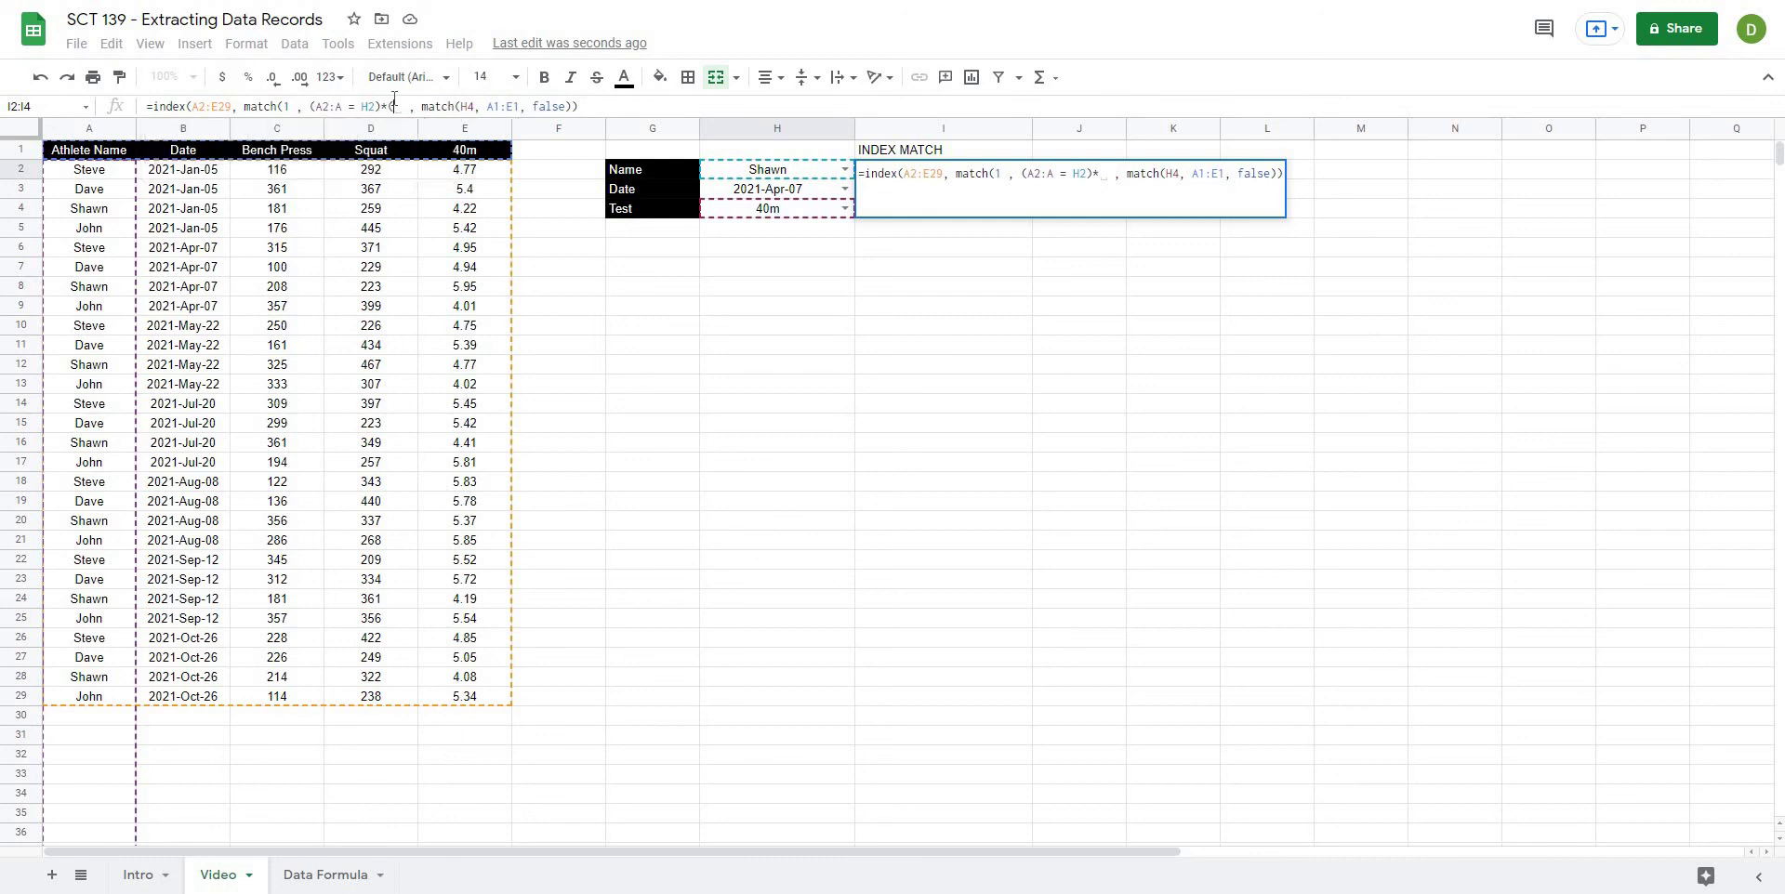
pyautogui.click(204, 132)
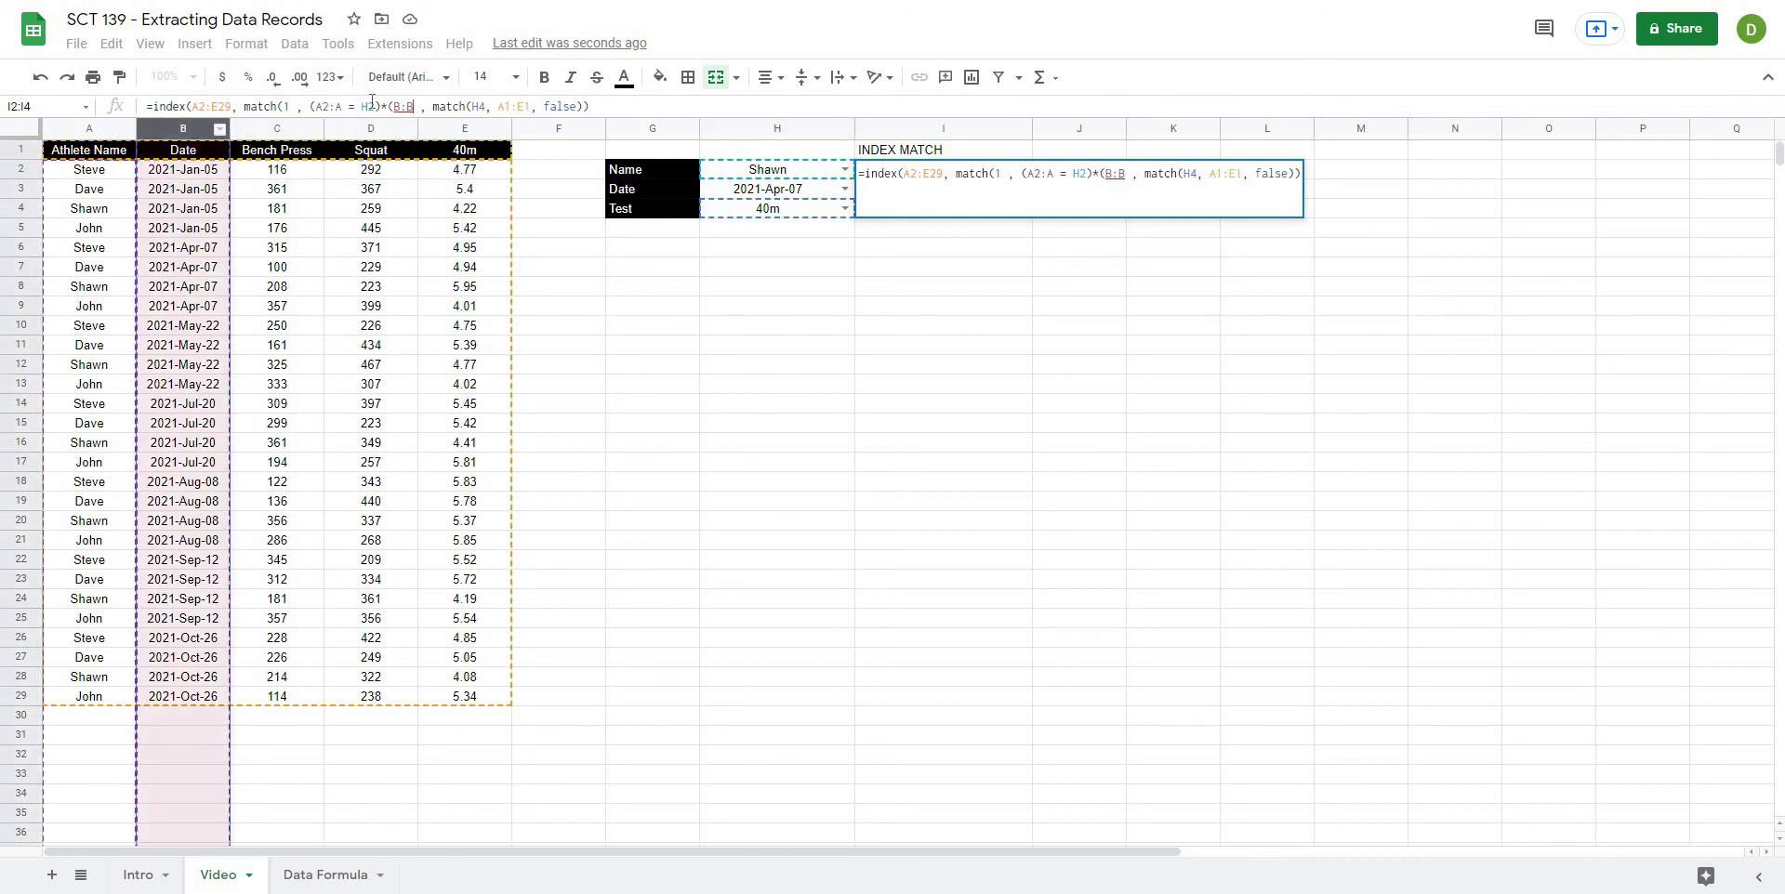
pyautogui.click(400, 107)
pyautogui.write('2:A')
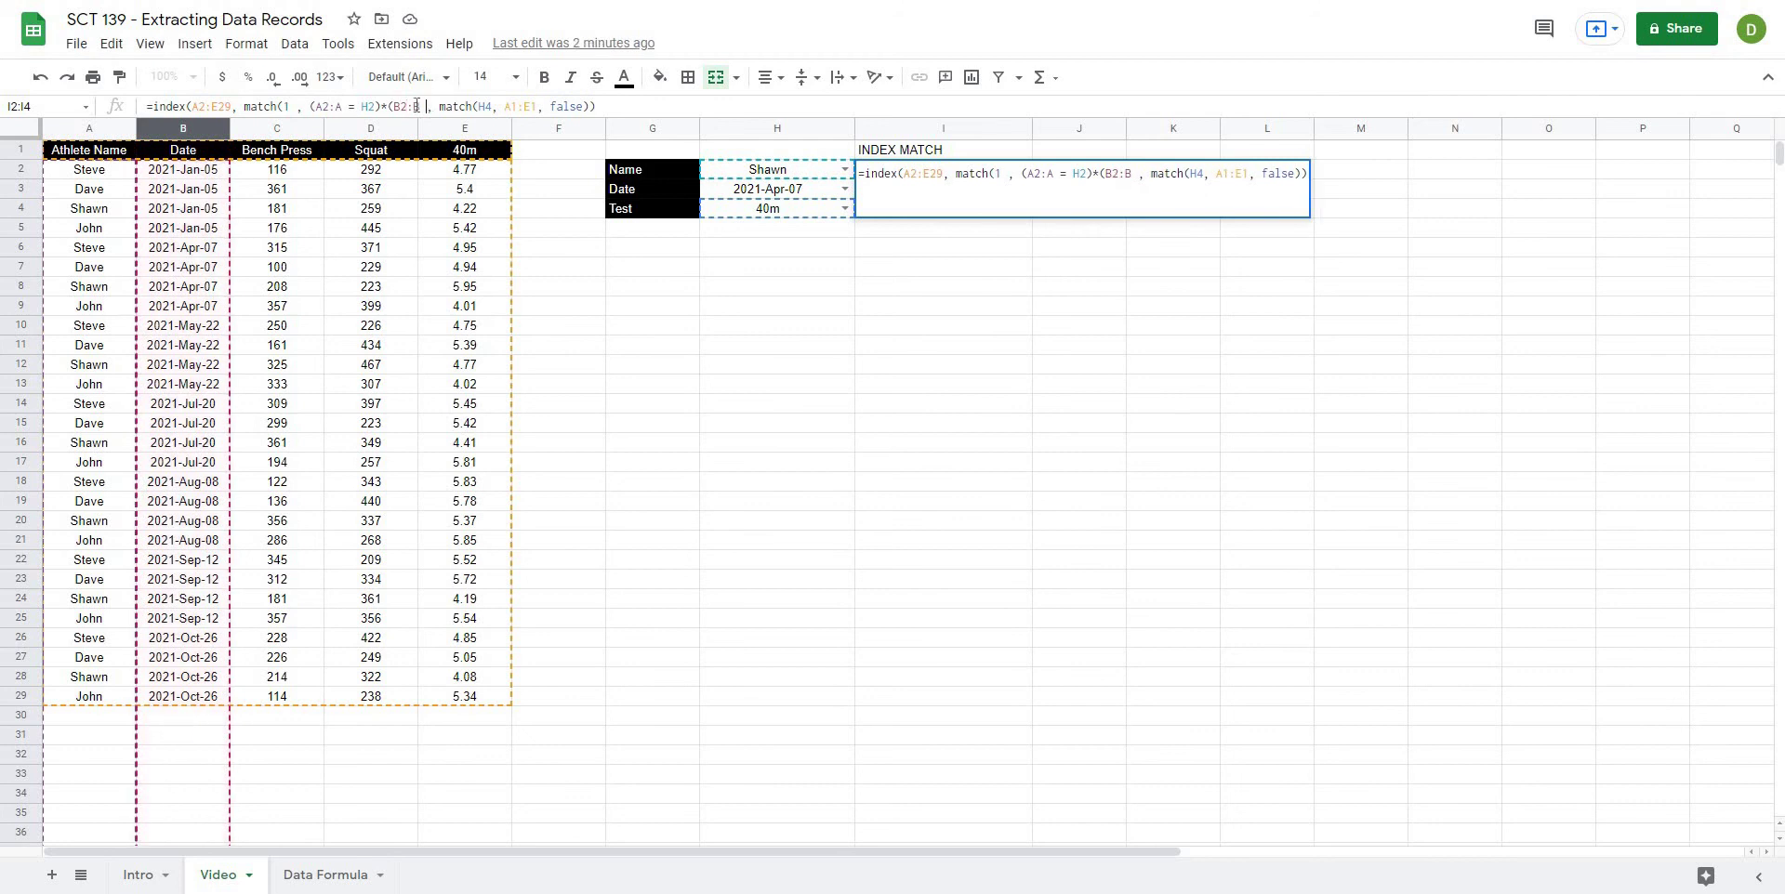
pyautogui.write(' =')
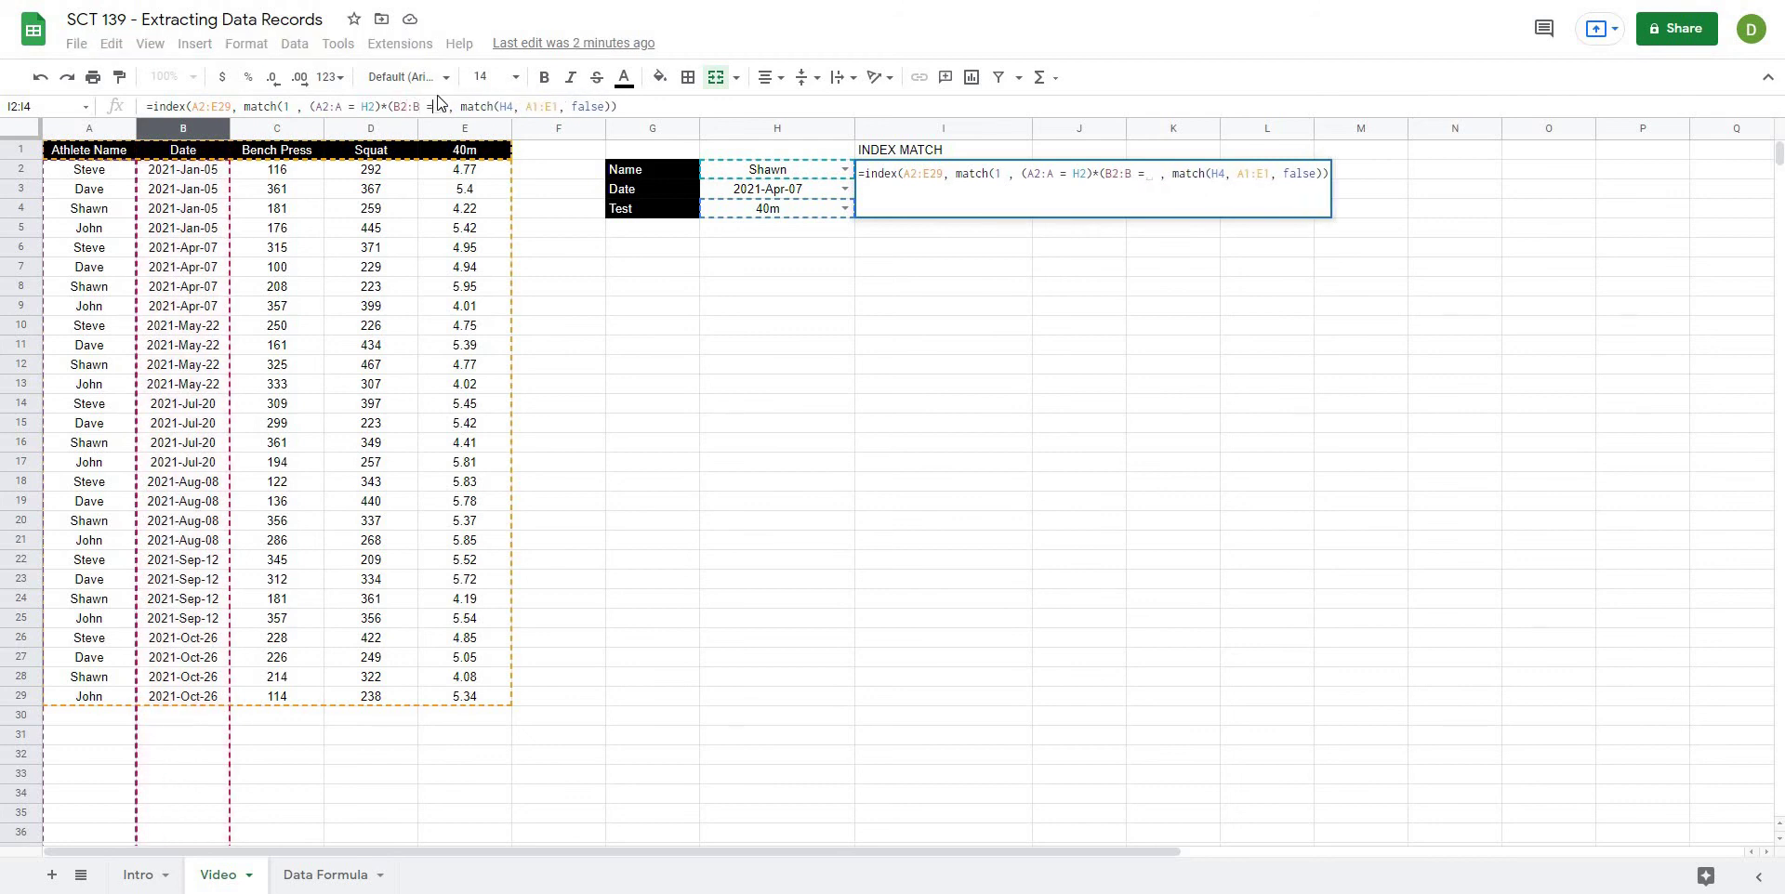
pyautogui.click(735, 191)
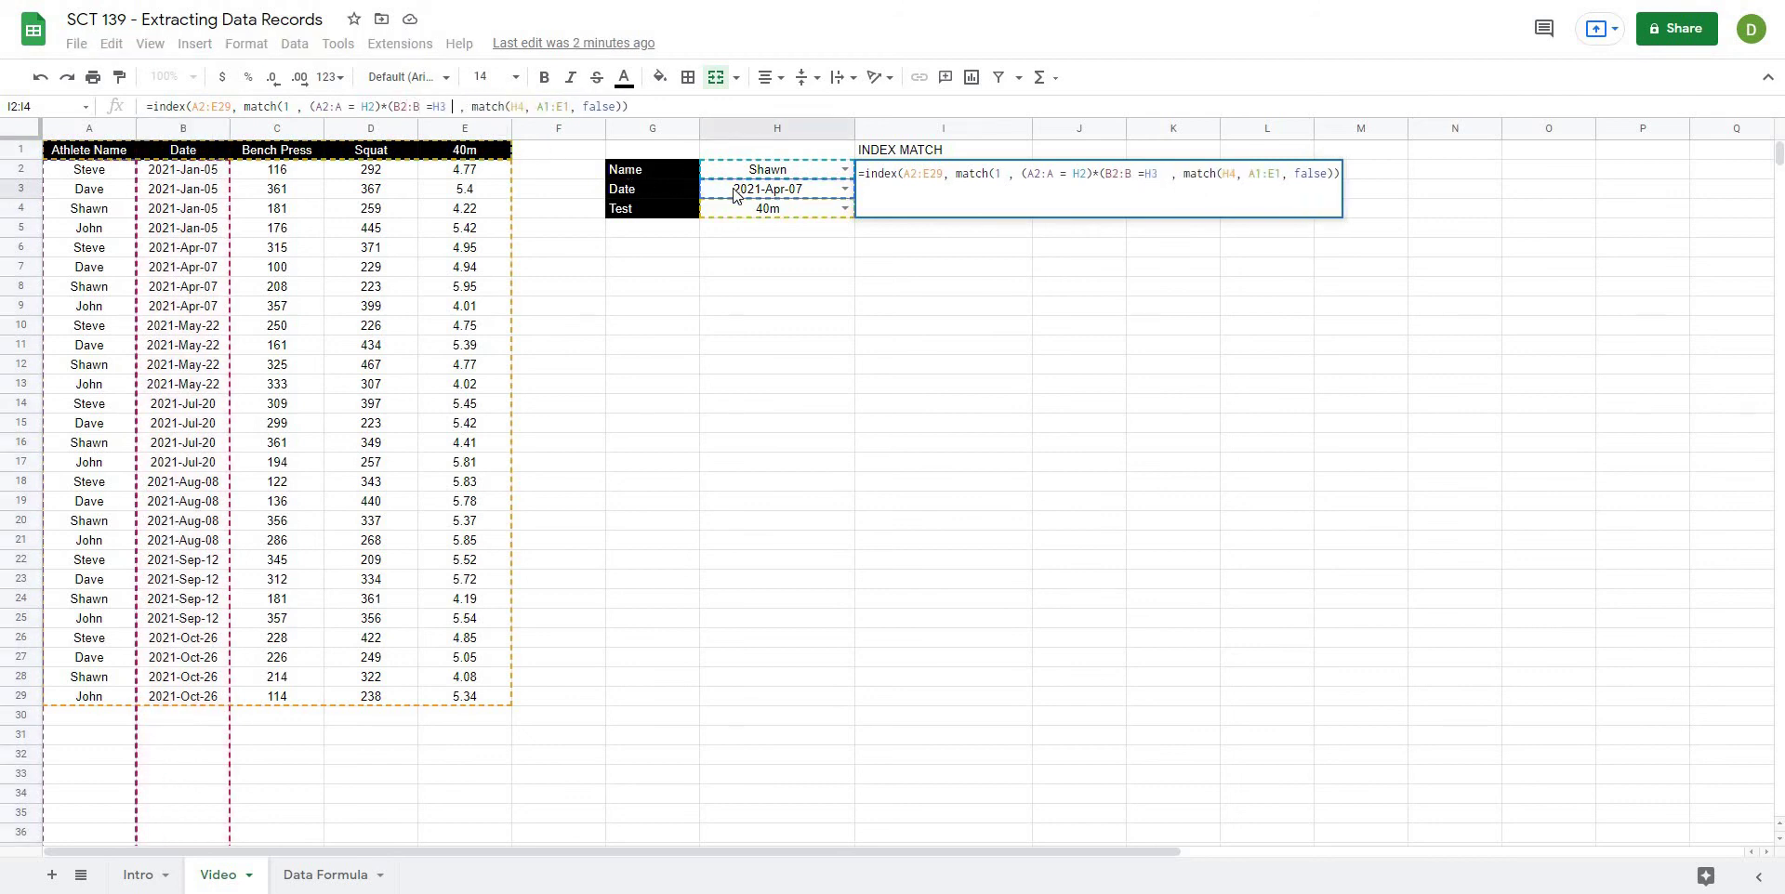
pyautogui.write(')')
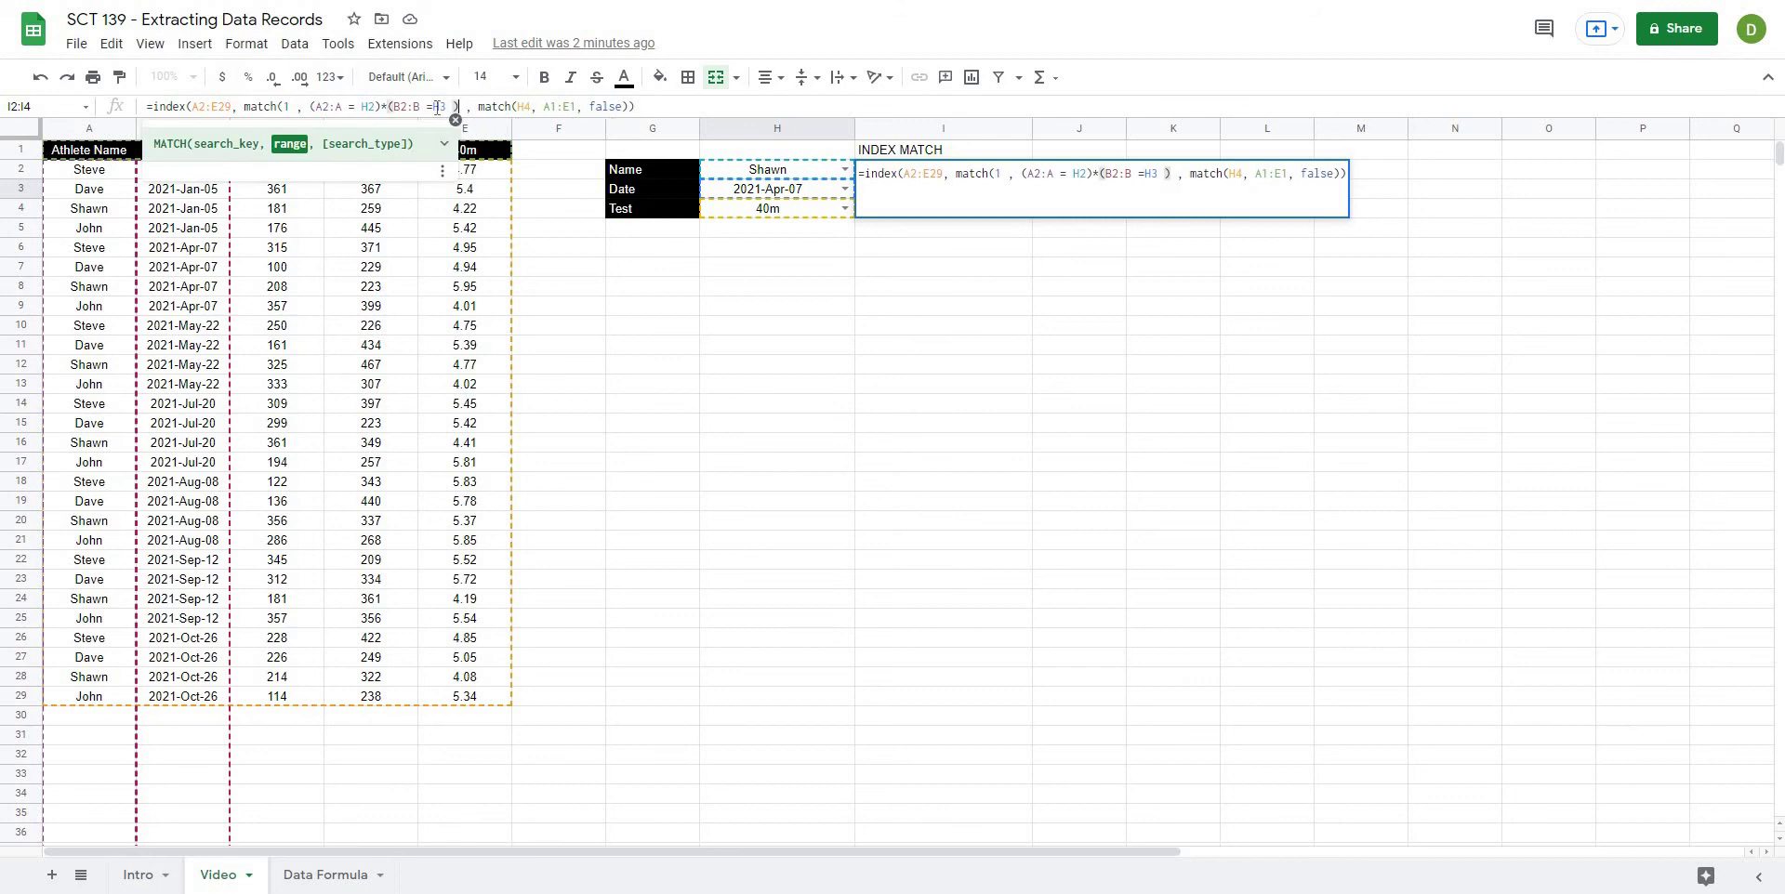
pyautogui.click(434, 106)
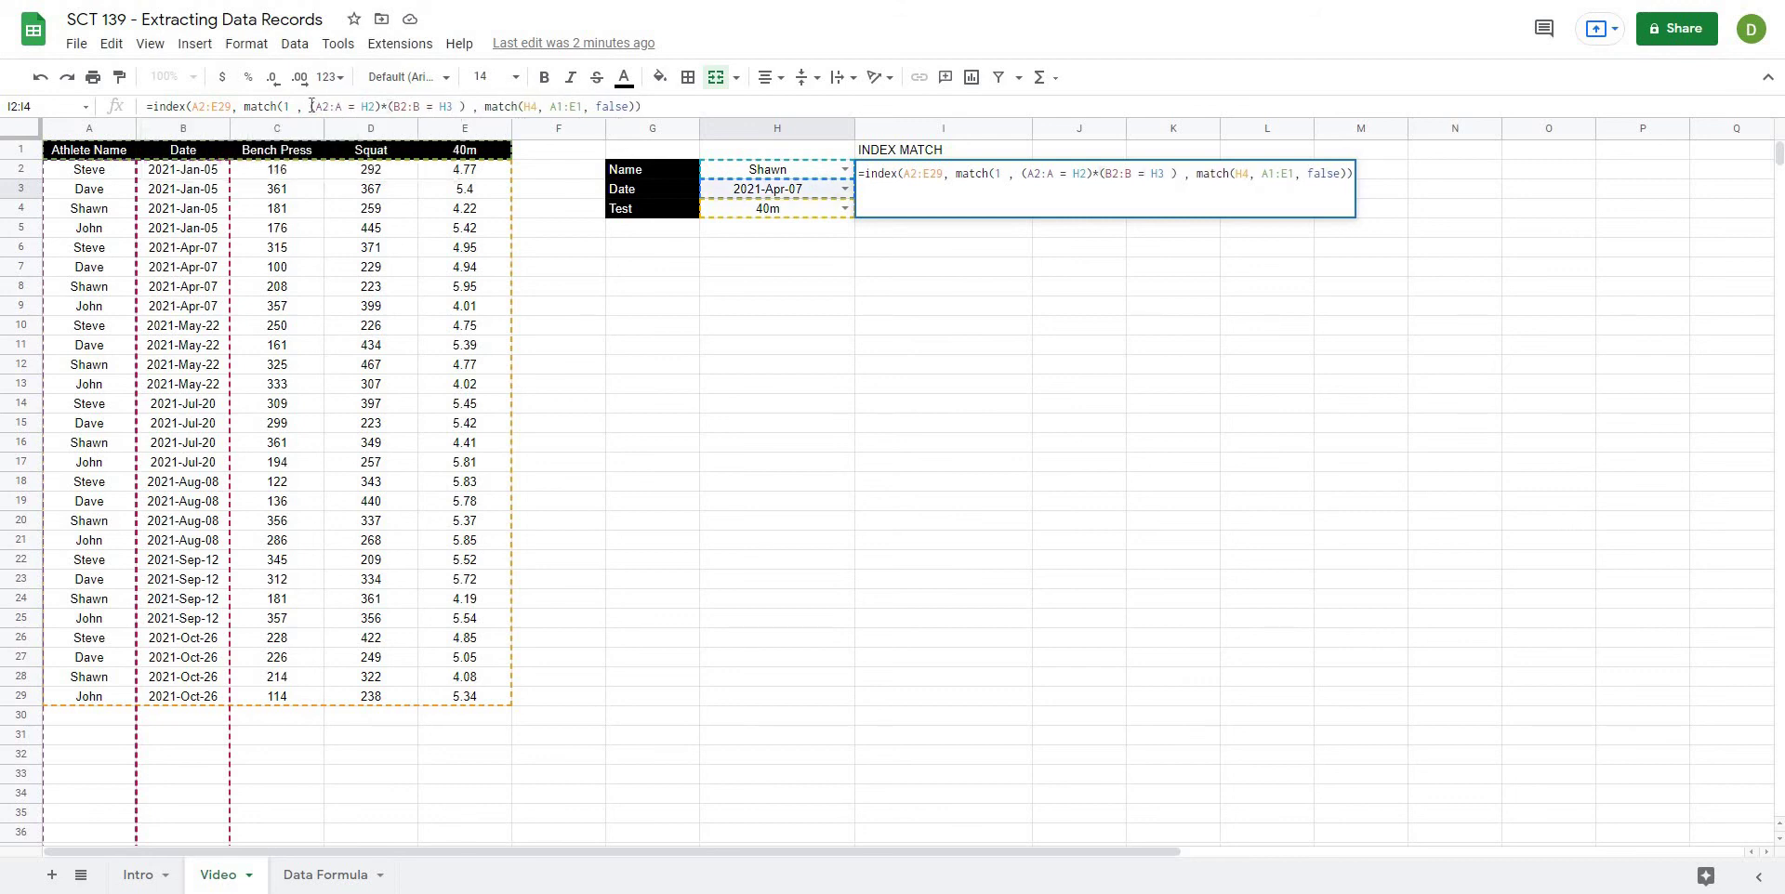
# Step: Preview the multiplied conditions, then add false for exact matching and commit, returning 5.95
pyautogui.moveTo(313, 106); pyautogui.dragTo(470, 108)
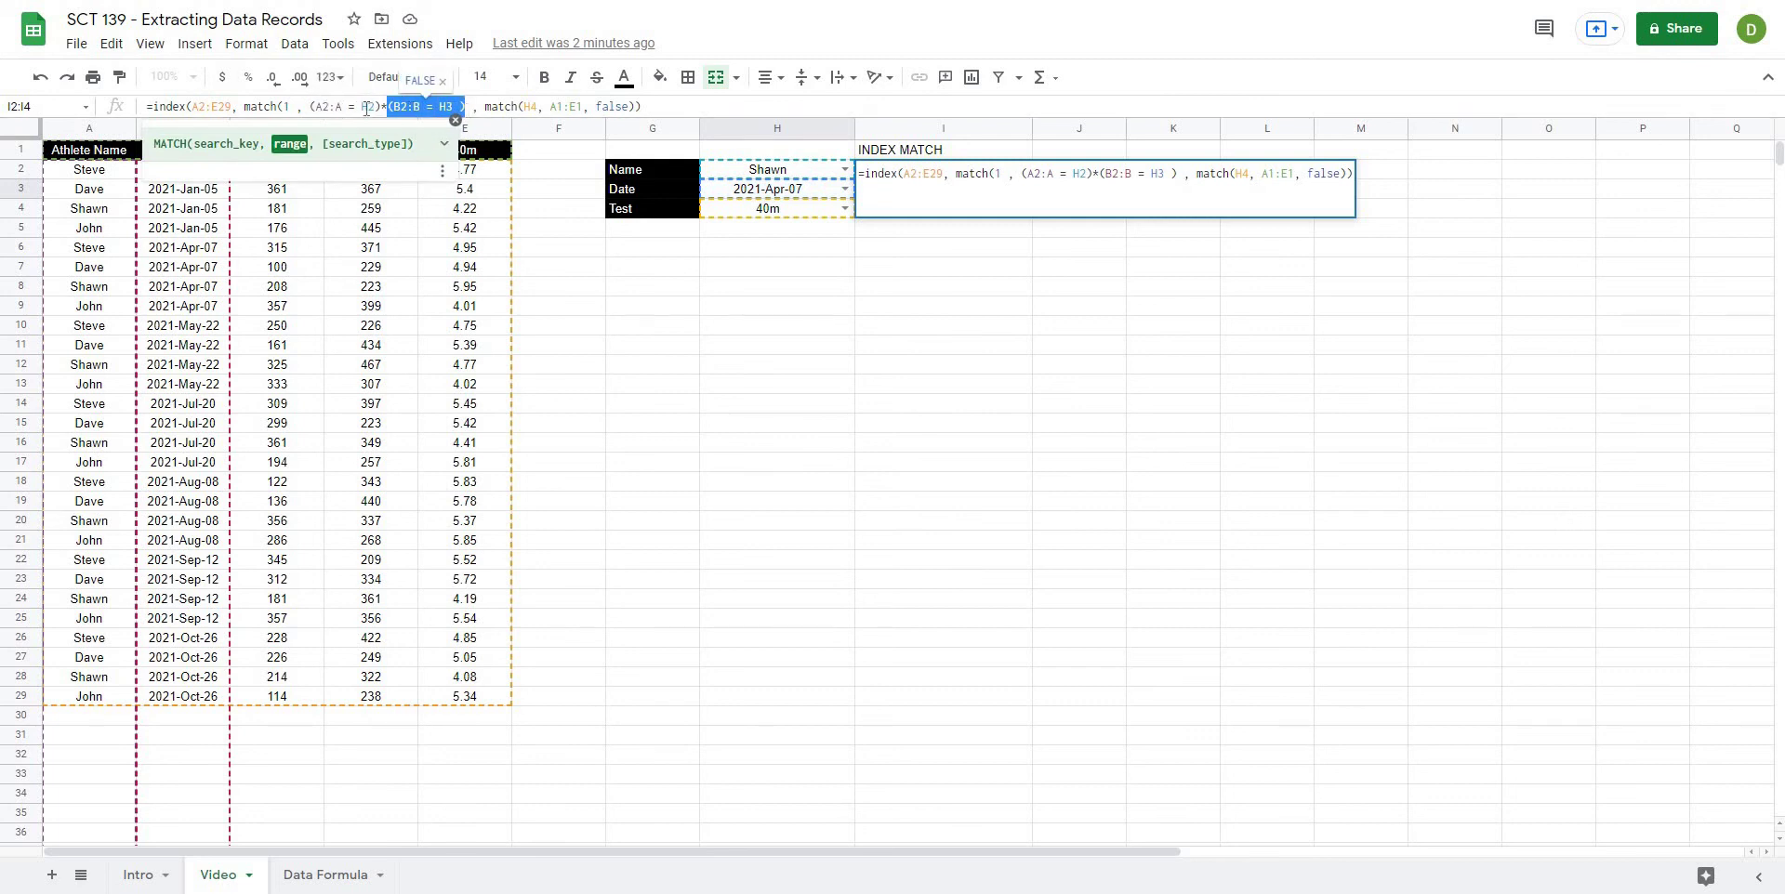
pyautogui.moveTo(309, 106); pyautogui.dragTo(465, 108)
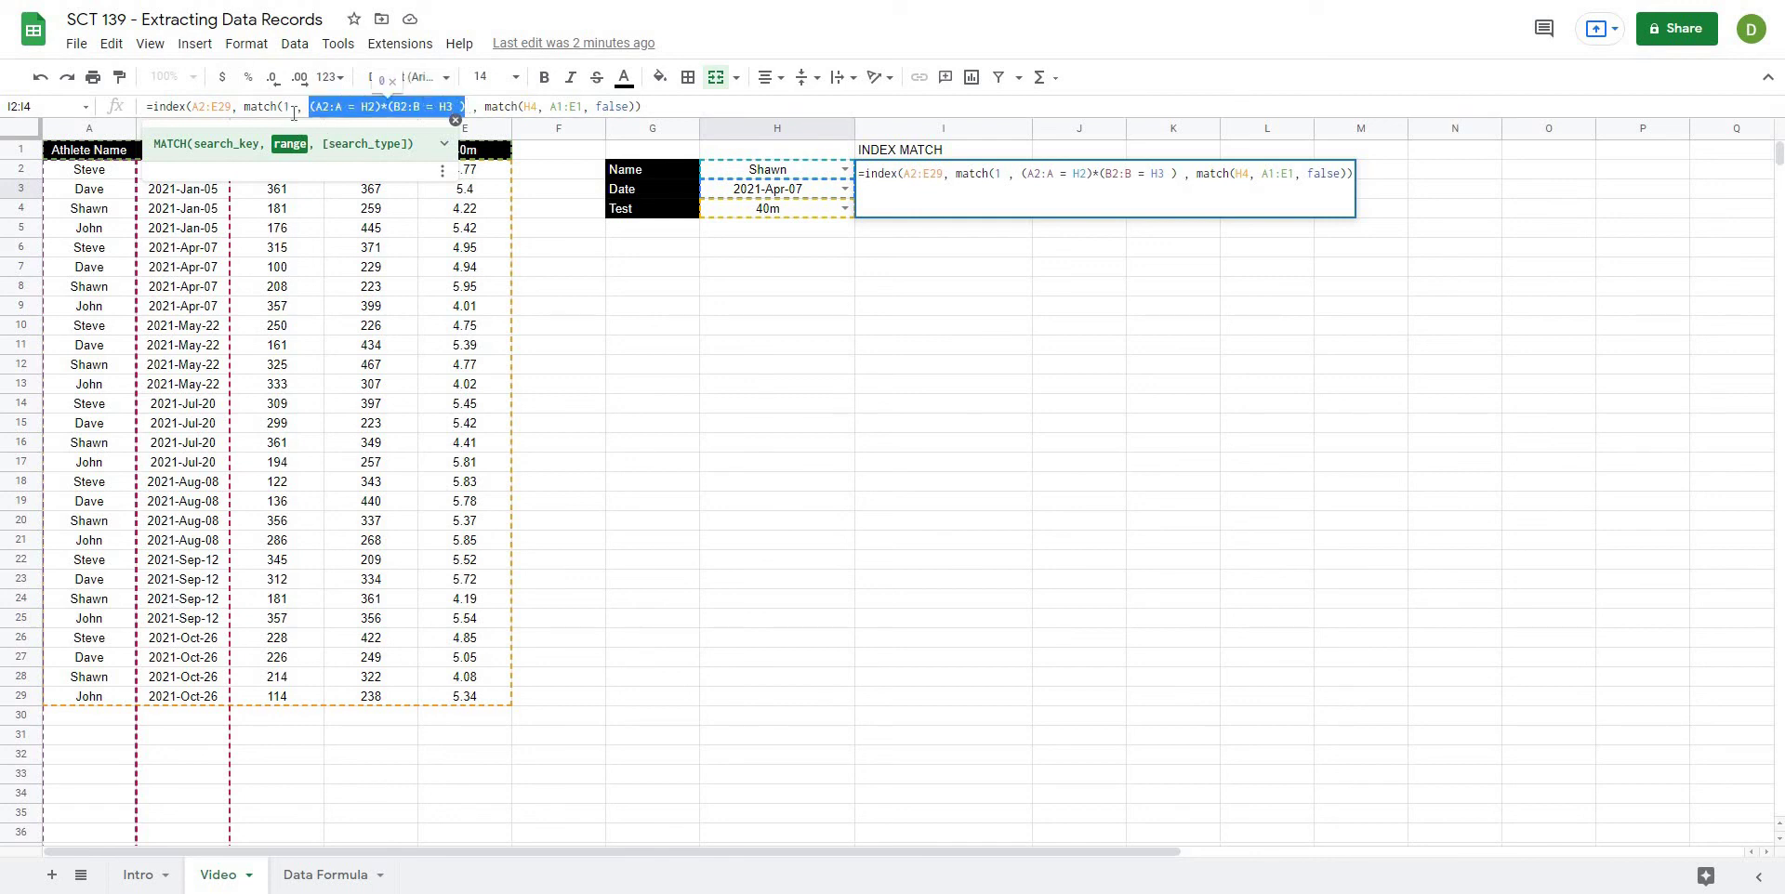
pyautogui.doubleClick(287, 106)
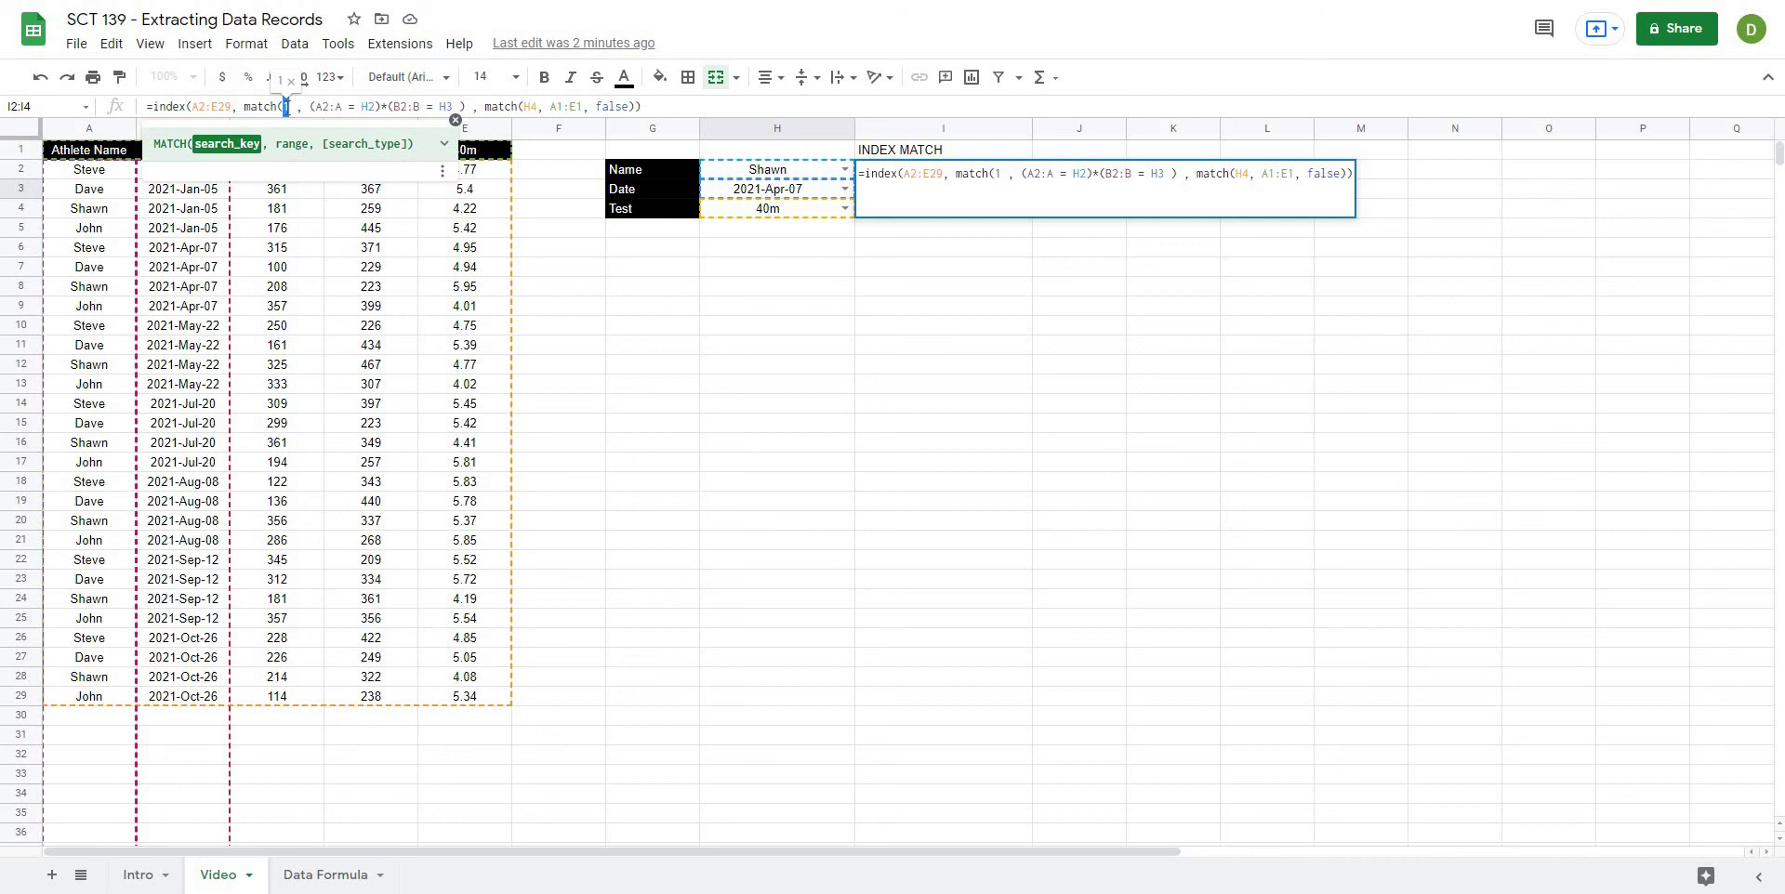
pyautogui.click(285, 106)
pyautogui.click(466, 106)
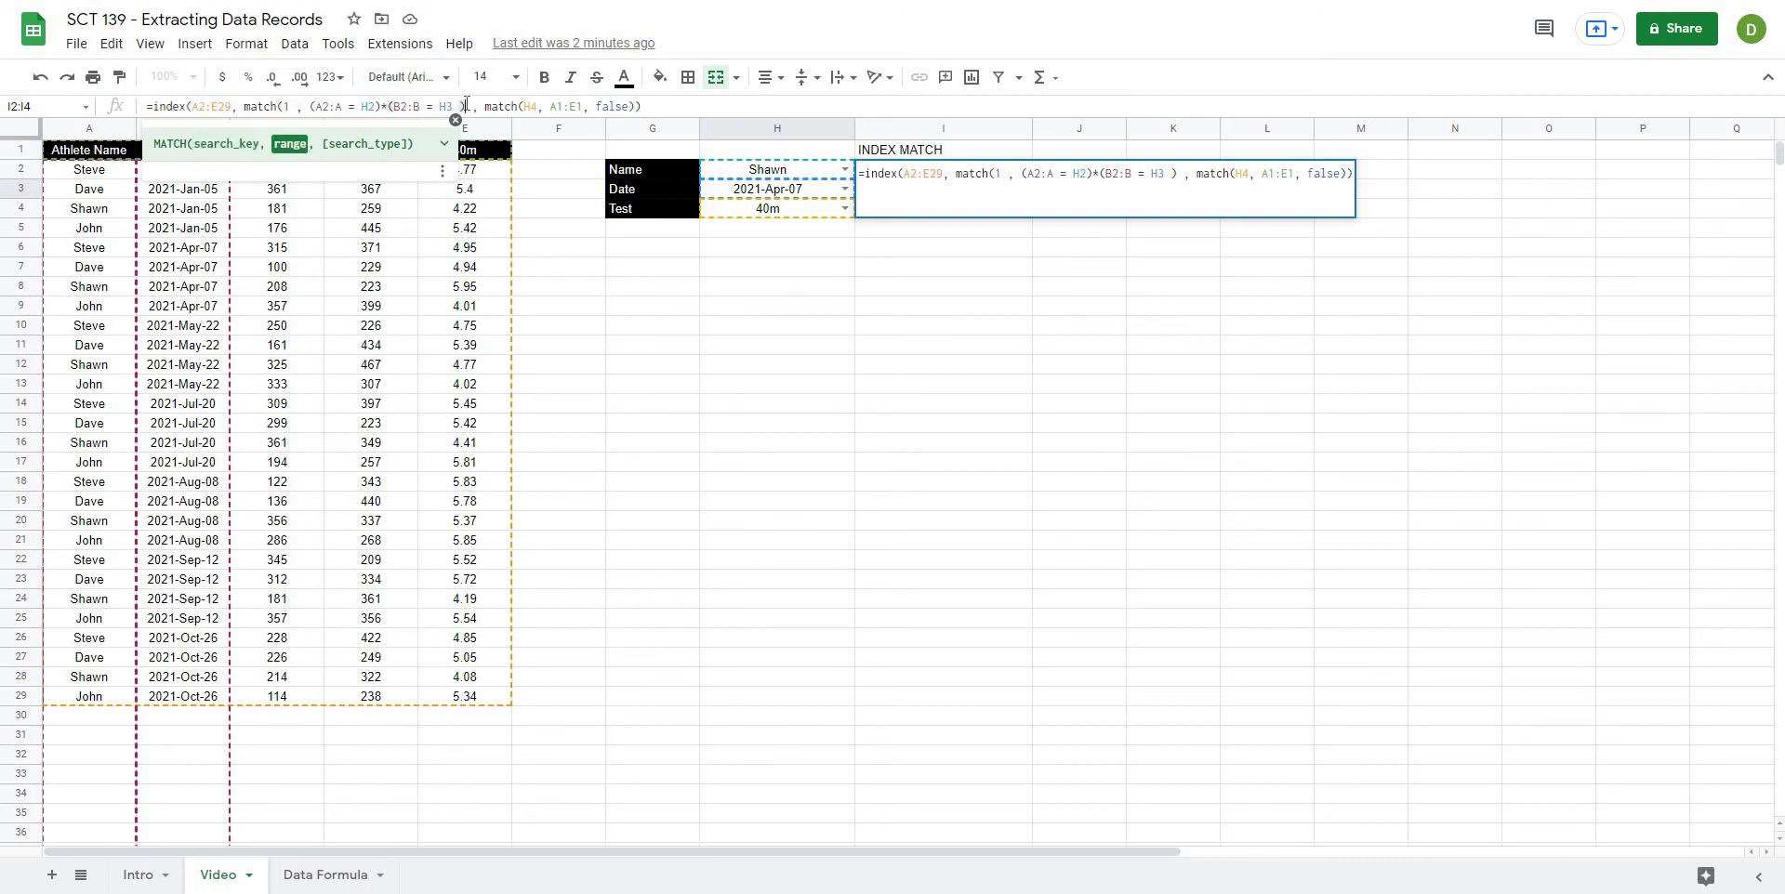
pyautogui.write(', false)')
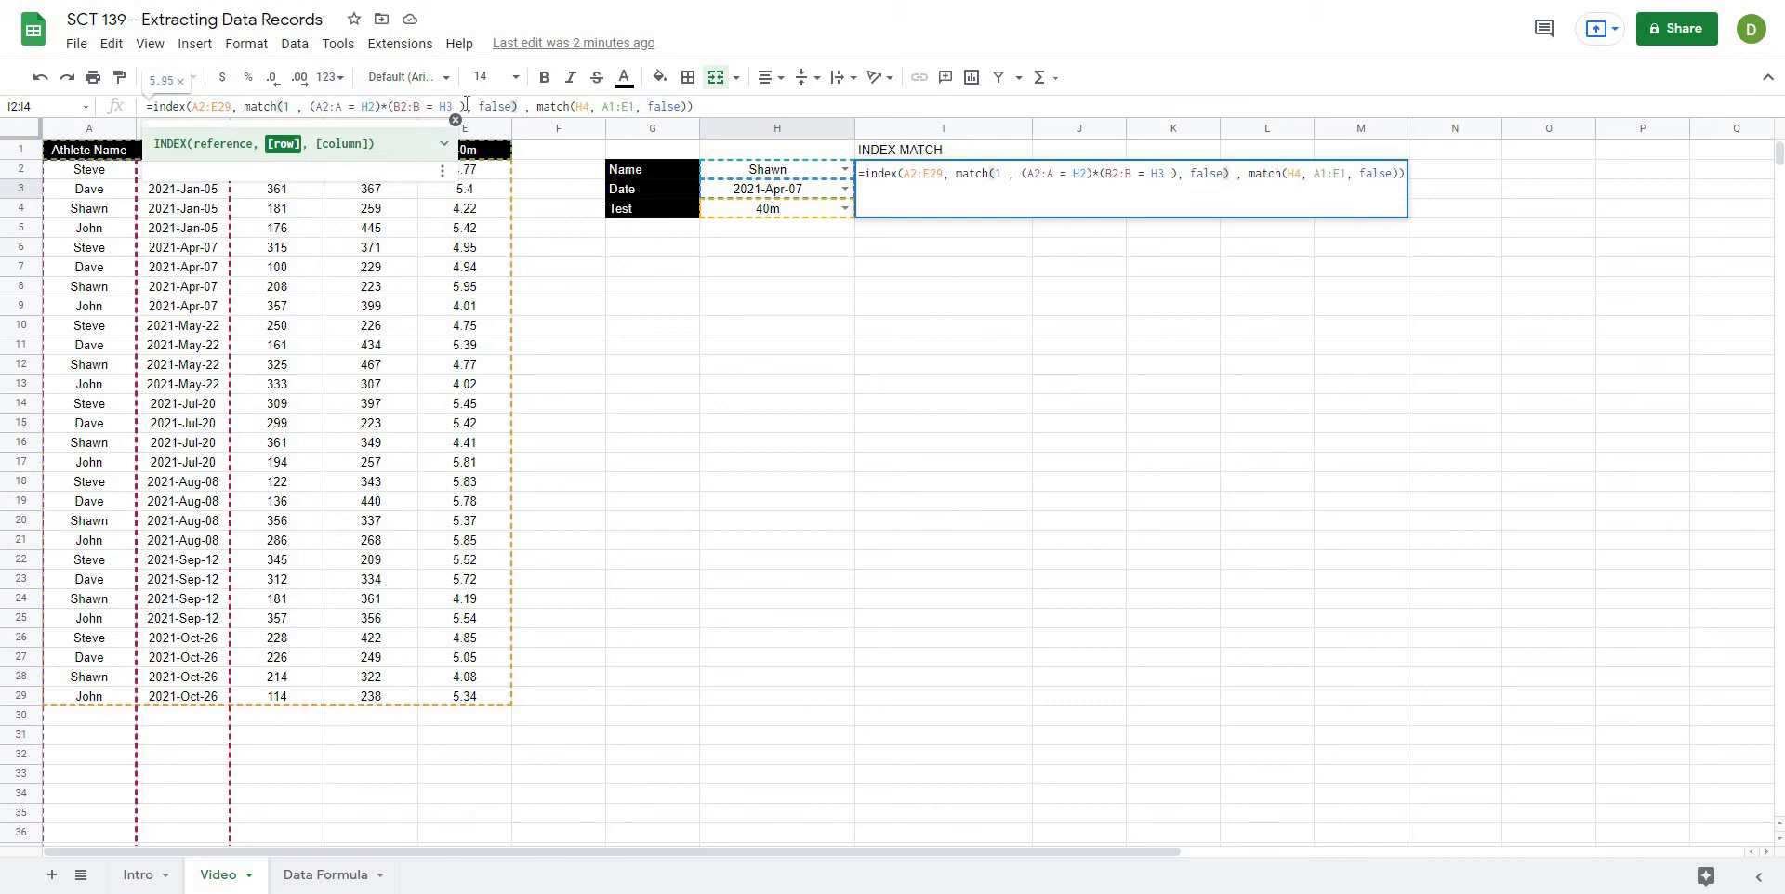
pyautogui.press('Return')
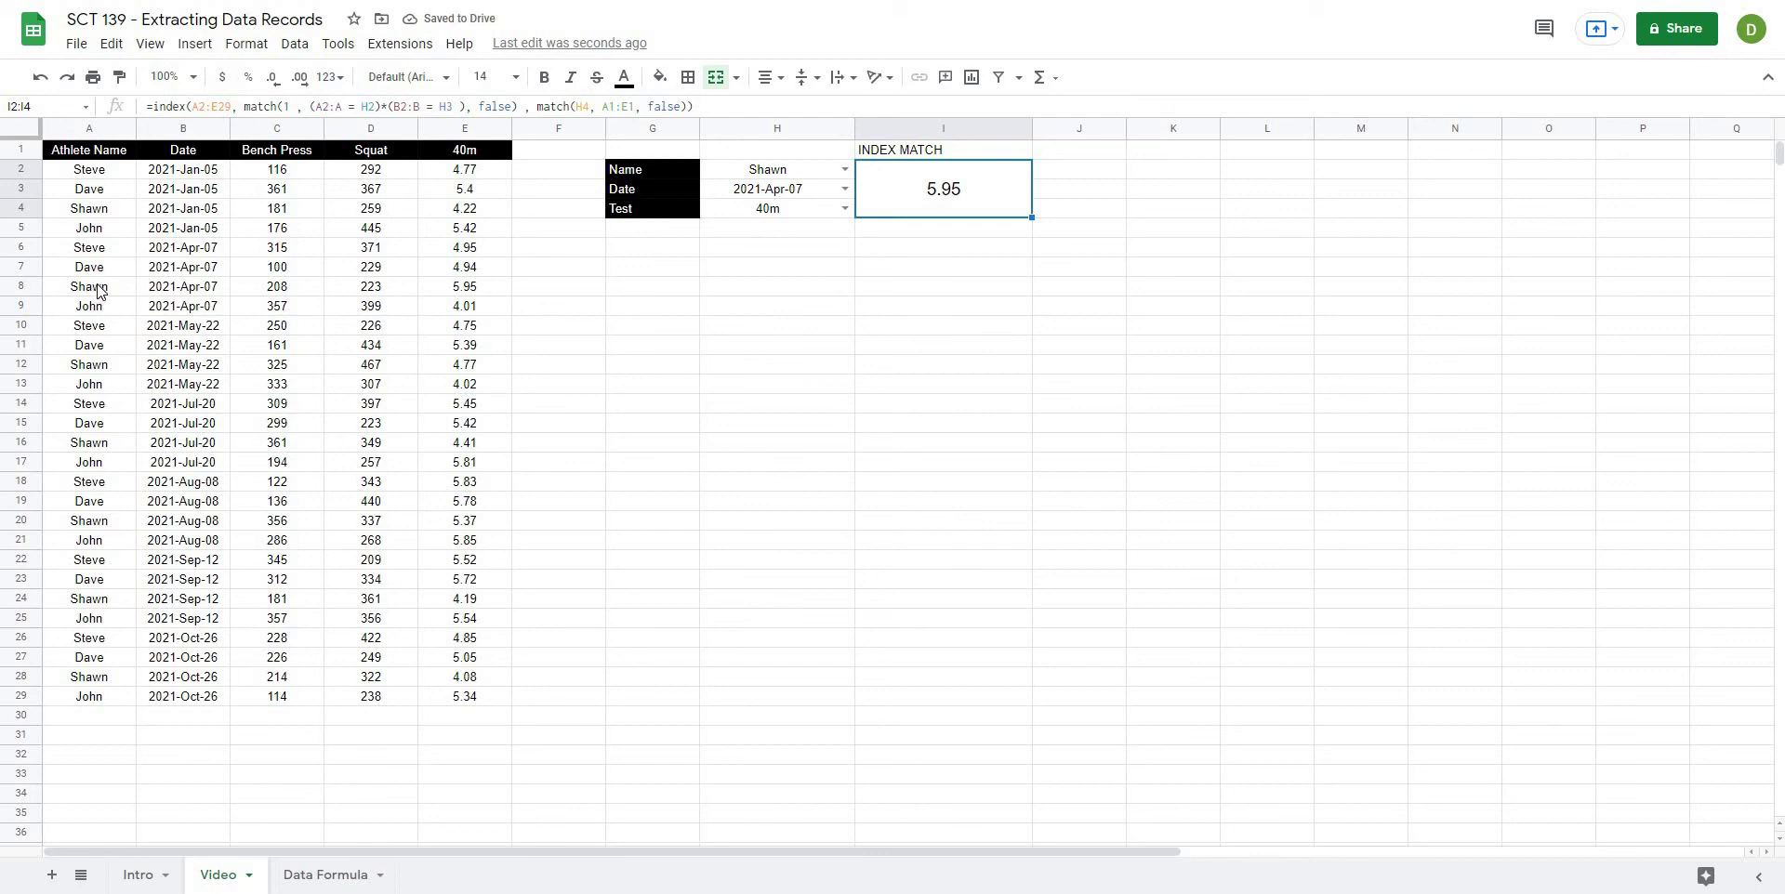
# Step: Verify Shawn's 2021-Apr-07 40m value of 5.95 in row 8 of the data
pyautogui.moveTo(100, 291); pyautogui.dragTo(164, 294)
pyautogui.keyDown('ctrl'); pyautogui.click(466, 154); pyautogui.keyUp('ctrl')
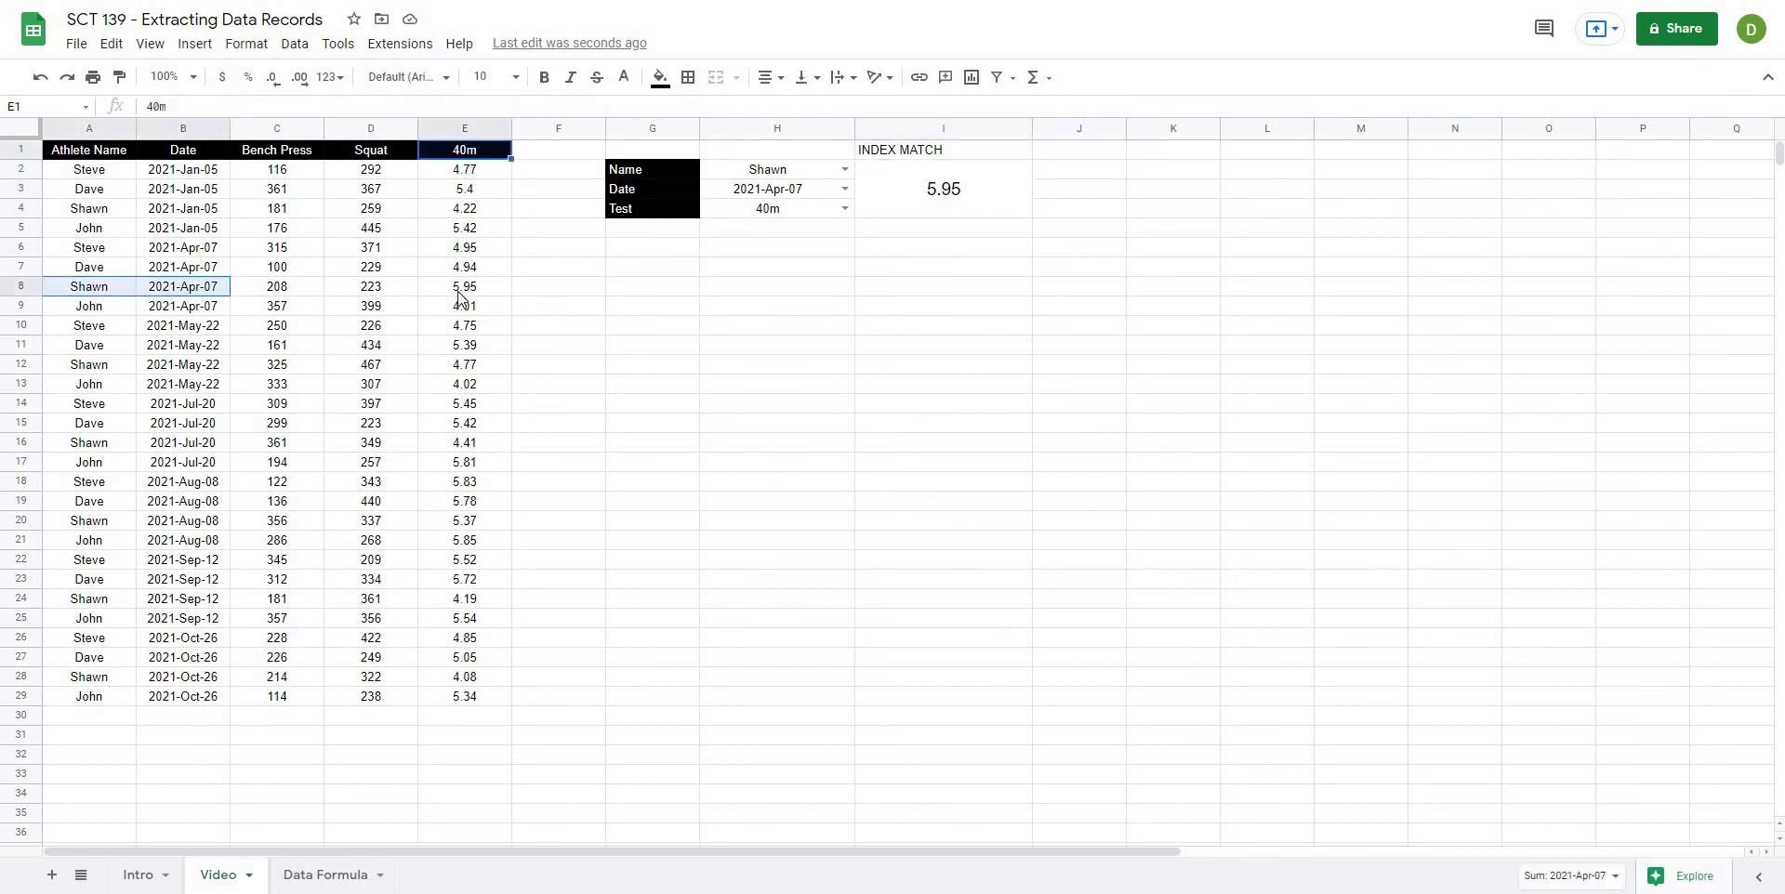
pyautogui.keyDown('ctrl'); pyautogui.click(458, 295); pyautogui.keyUp('ctrl')
pyautogui.click(790, 309)
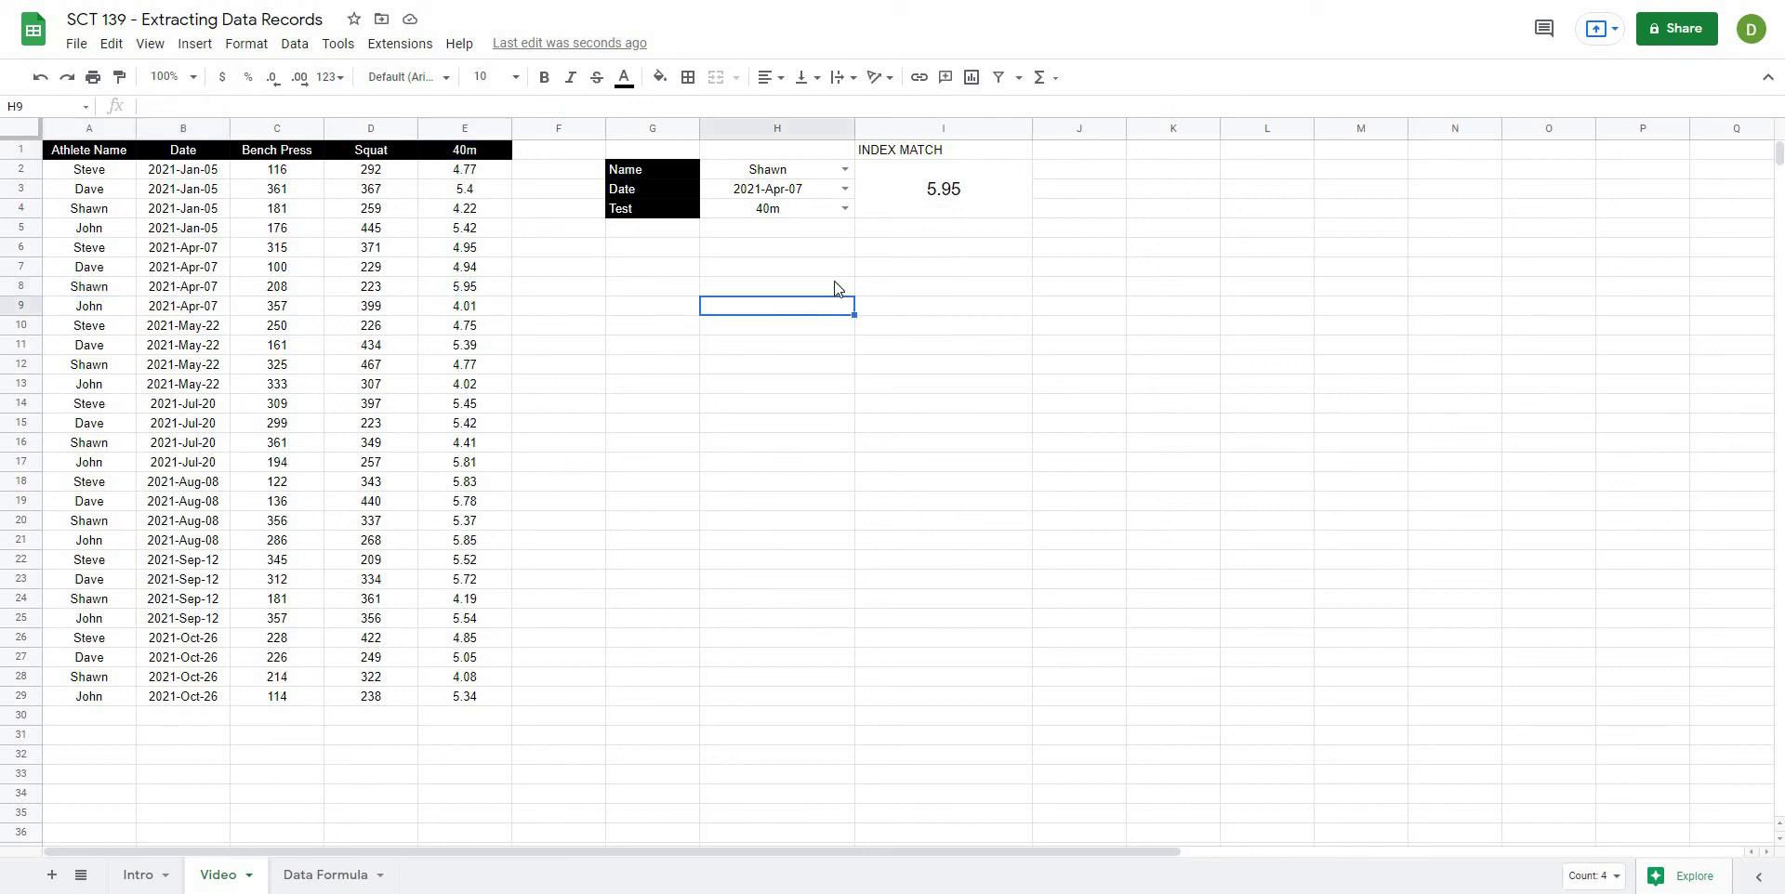
# Step: Choose Dave in the H2 Name dropdown and confirm row 7's 40m value 4.94 matches
pyautogui.click(846, 190)
pyautogui.click(845, 169)
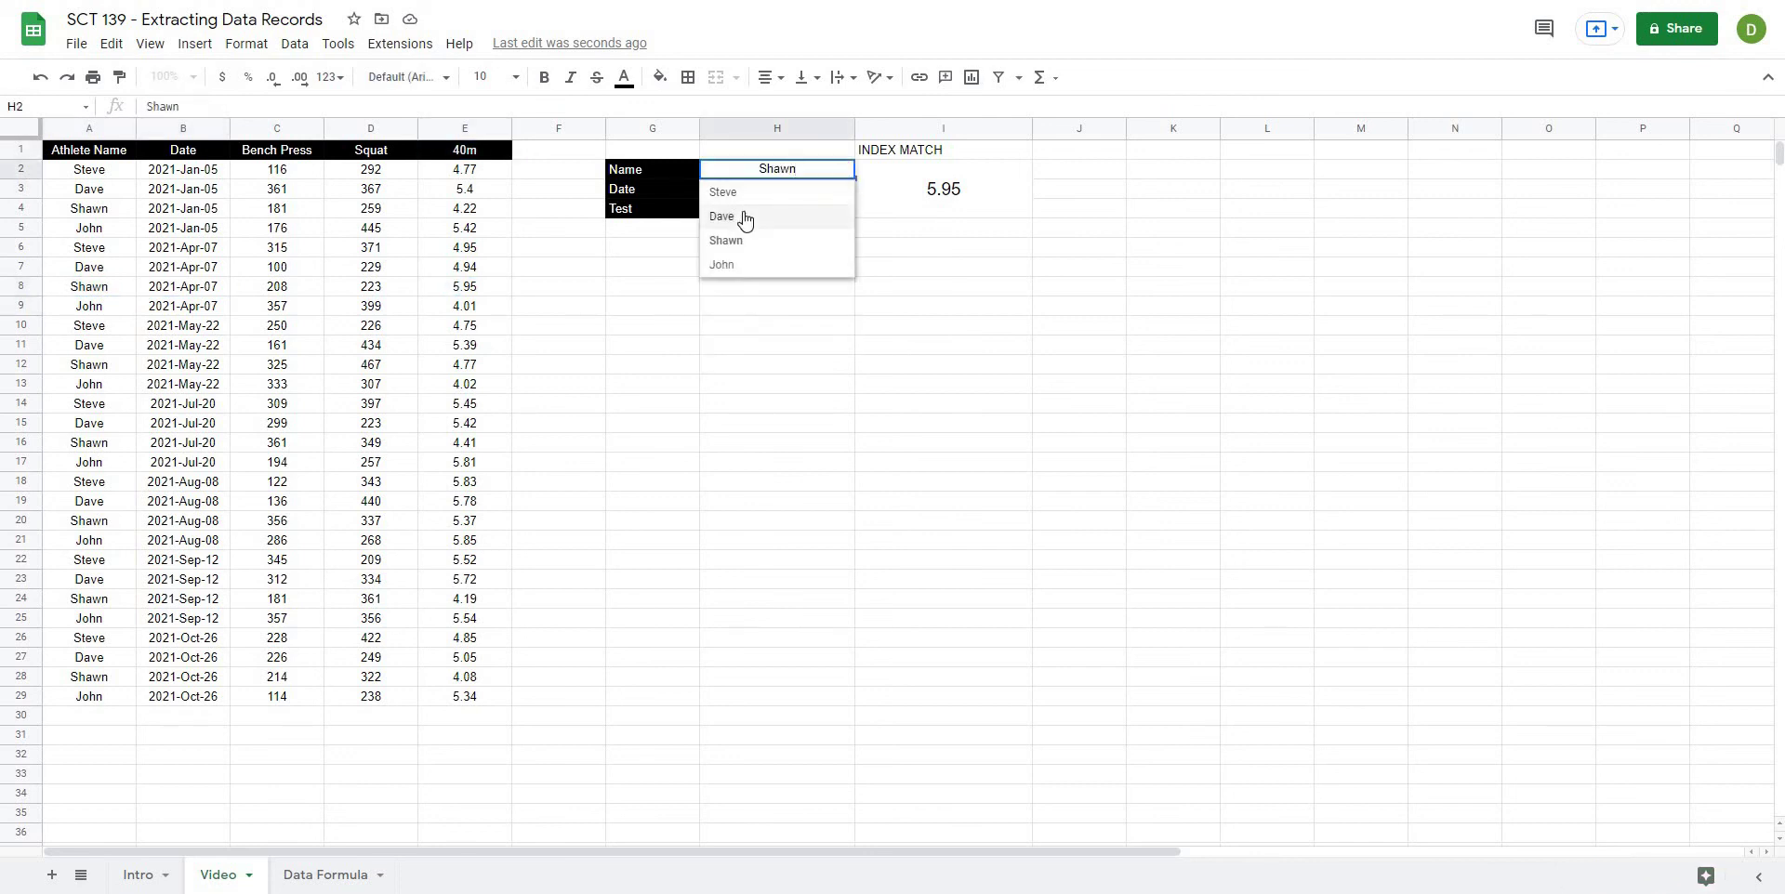
pyautogui.click(744, 217)
pyautogui.click(101, 351)
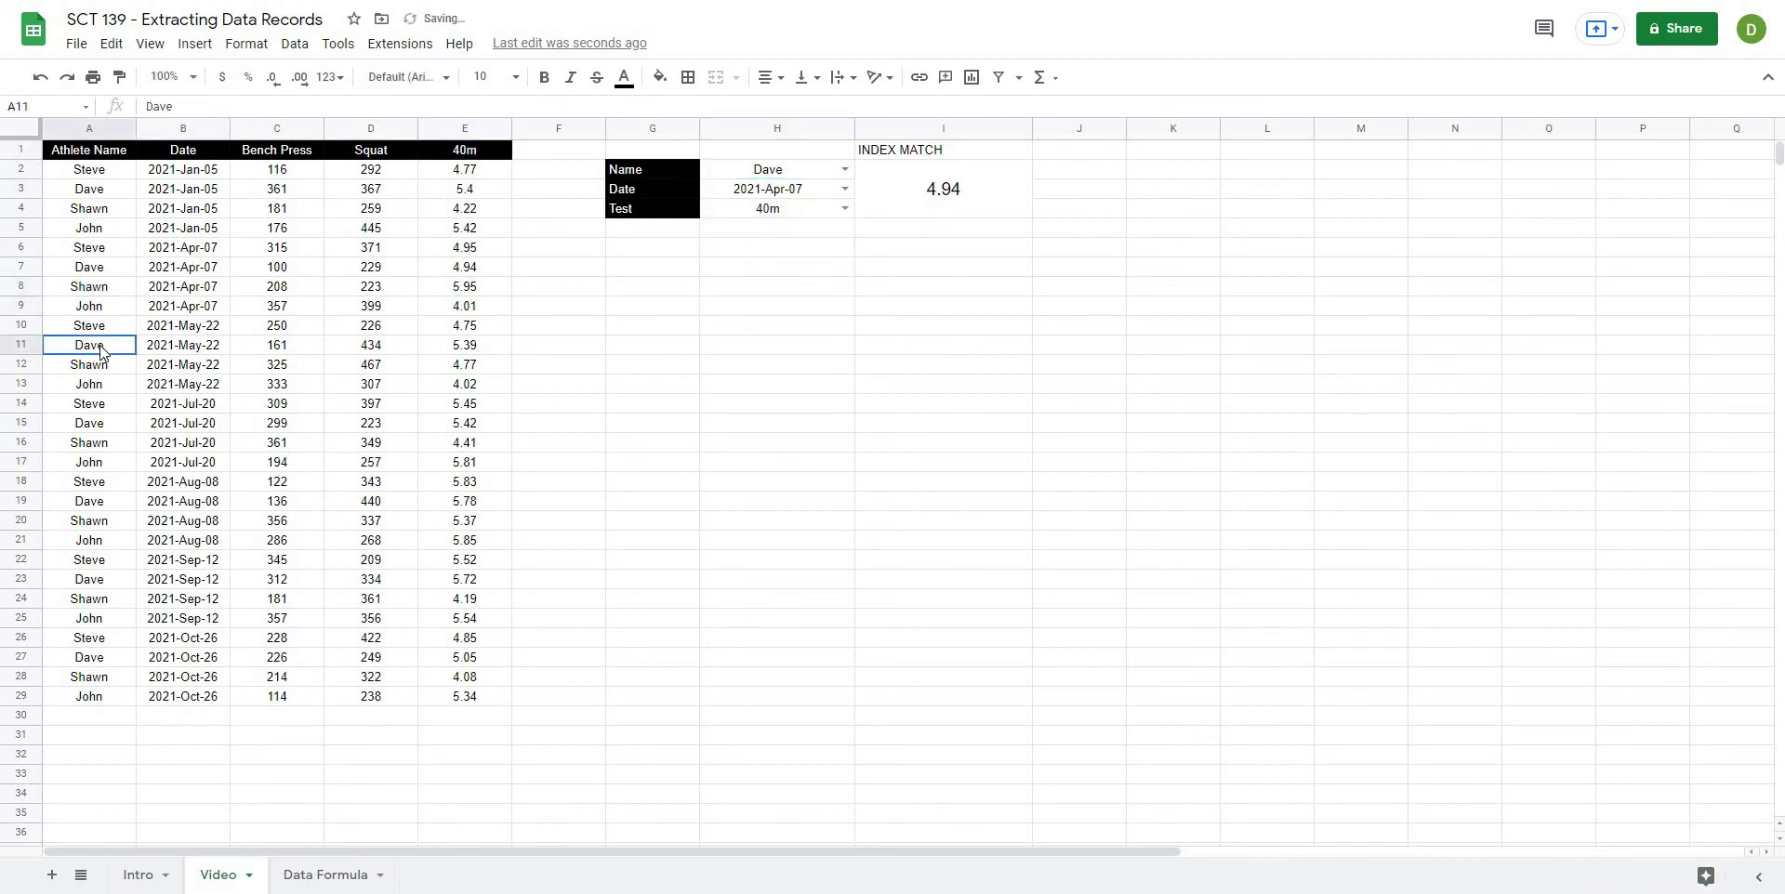
pyautogui.click(102, 271)
pyautogui.click(493, 271)
pyautogui.click(819, 292)
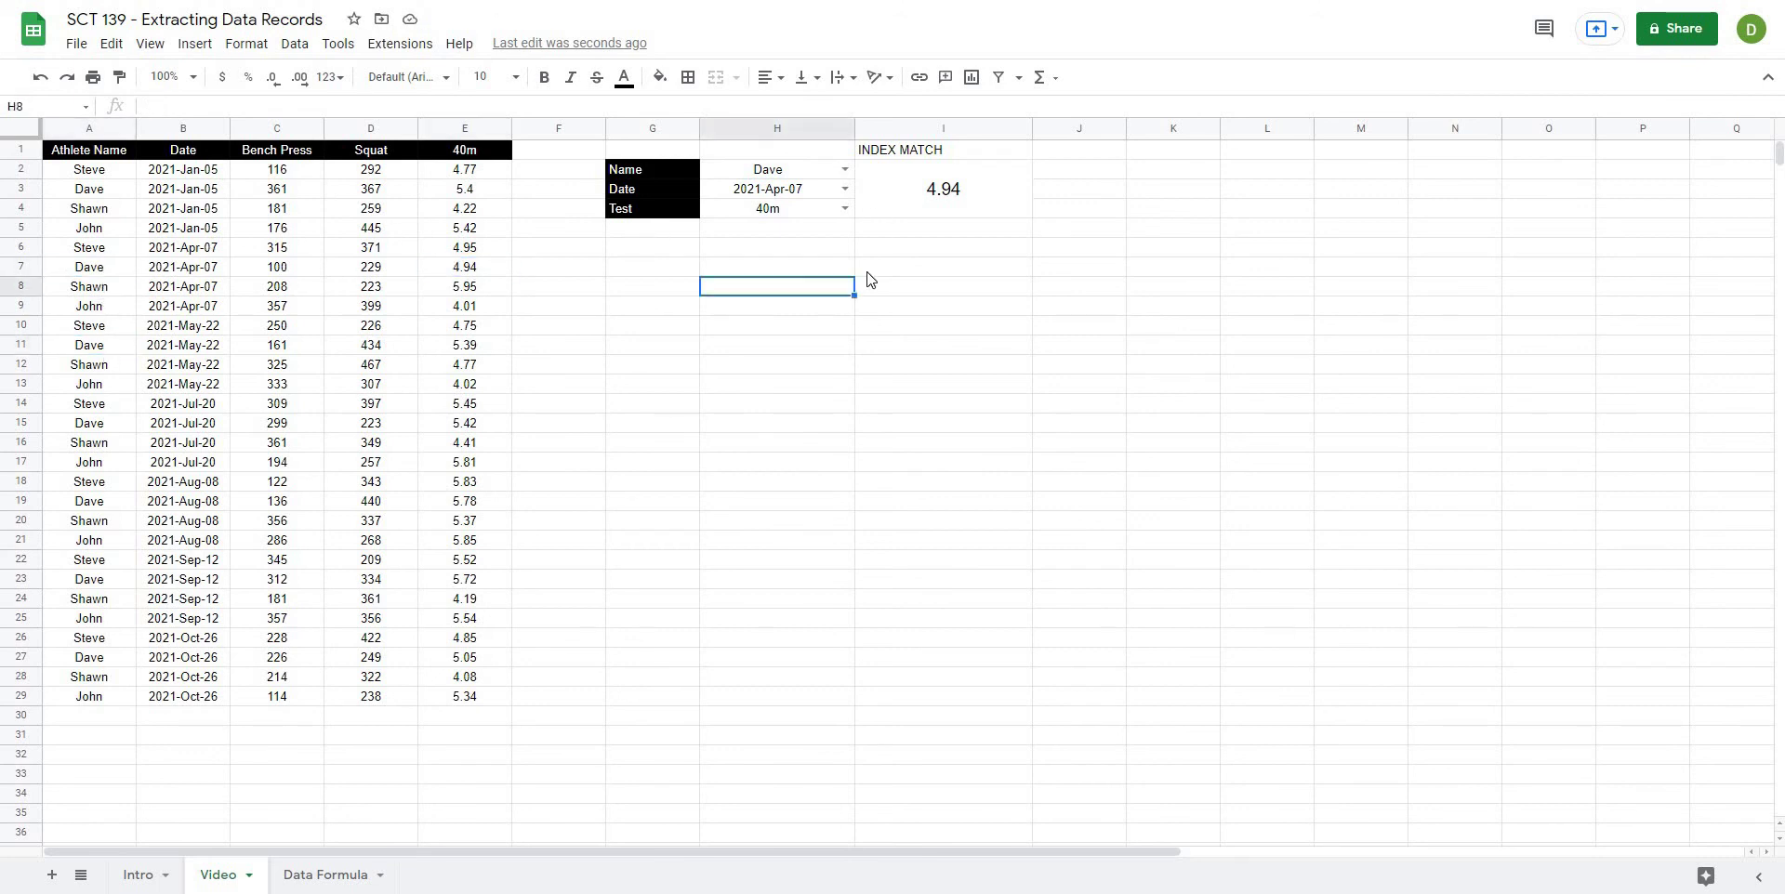
# Step: Review the INDEX range A2:E29 and the row MATCH on 1 with the Name and Date conditions
pyautogui.click(904, 193)
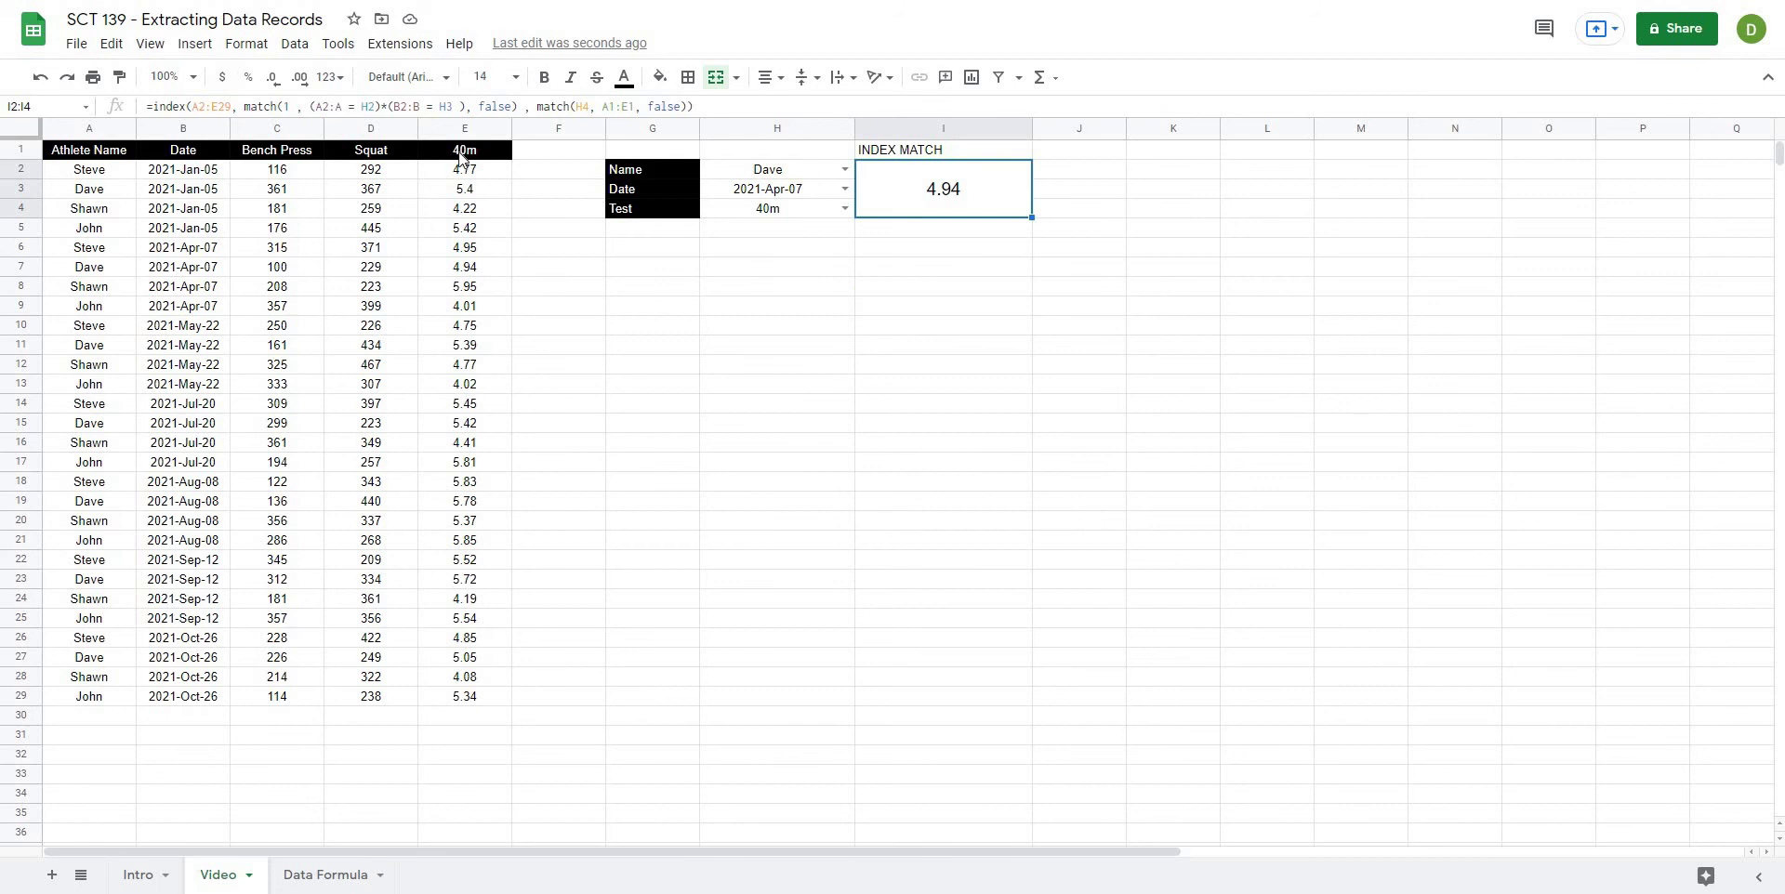
pyautogui.moveTo(155, 107); pyautogui.dragTo(520, 107)
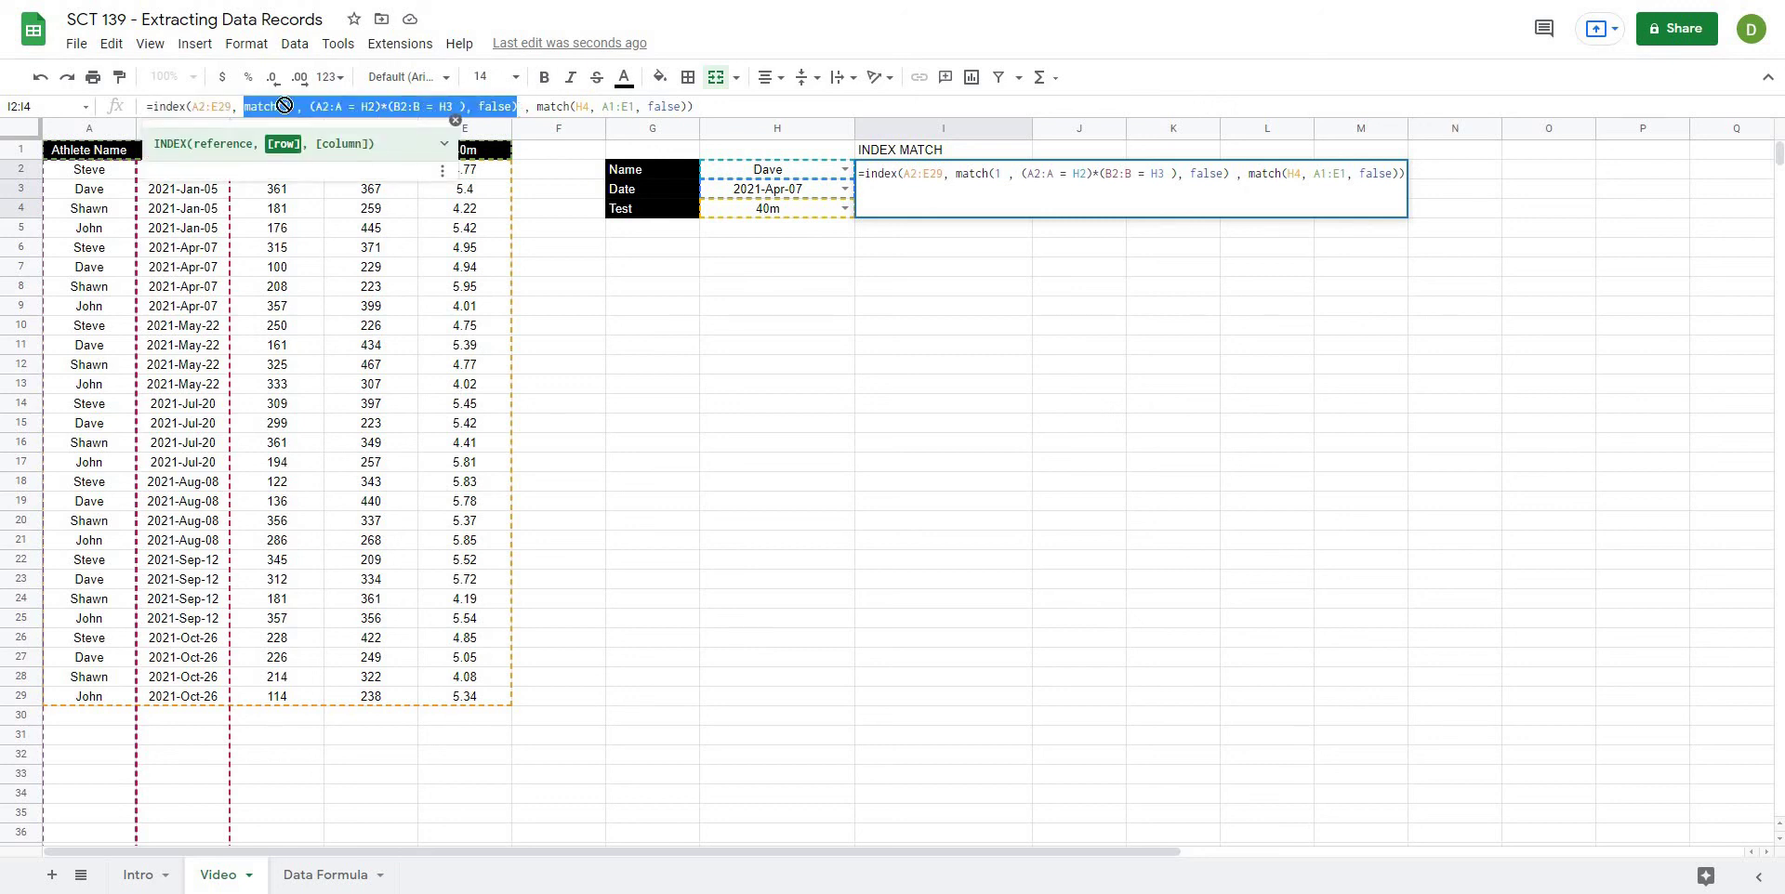
pyautogui.doubleClick(285, 106)
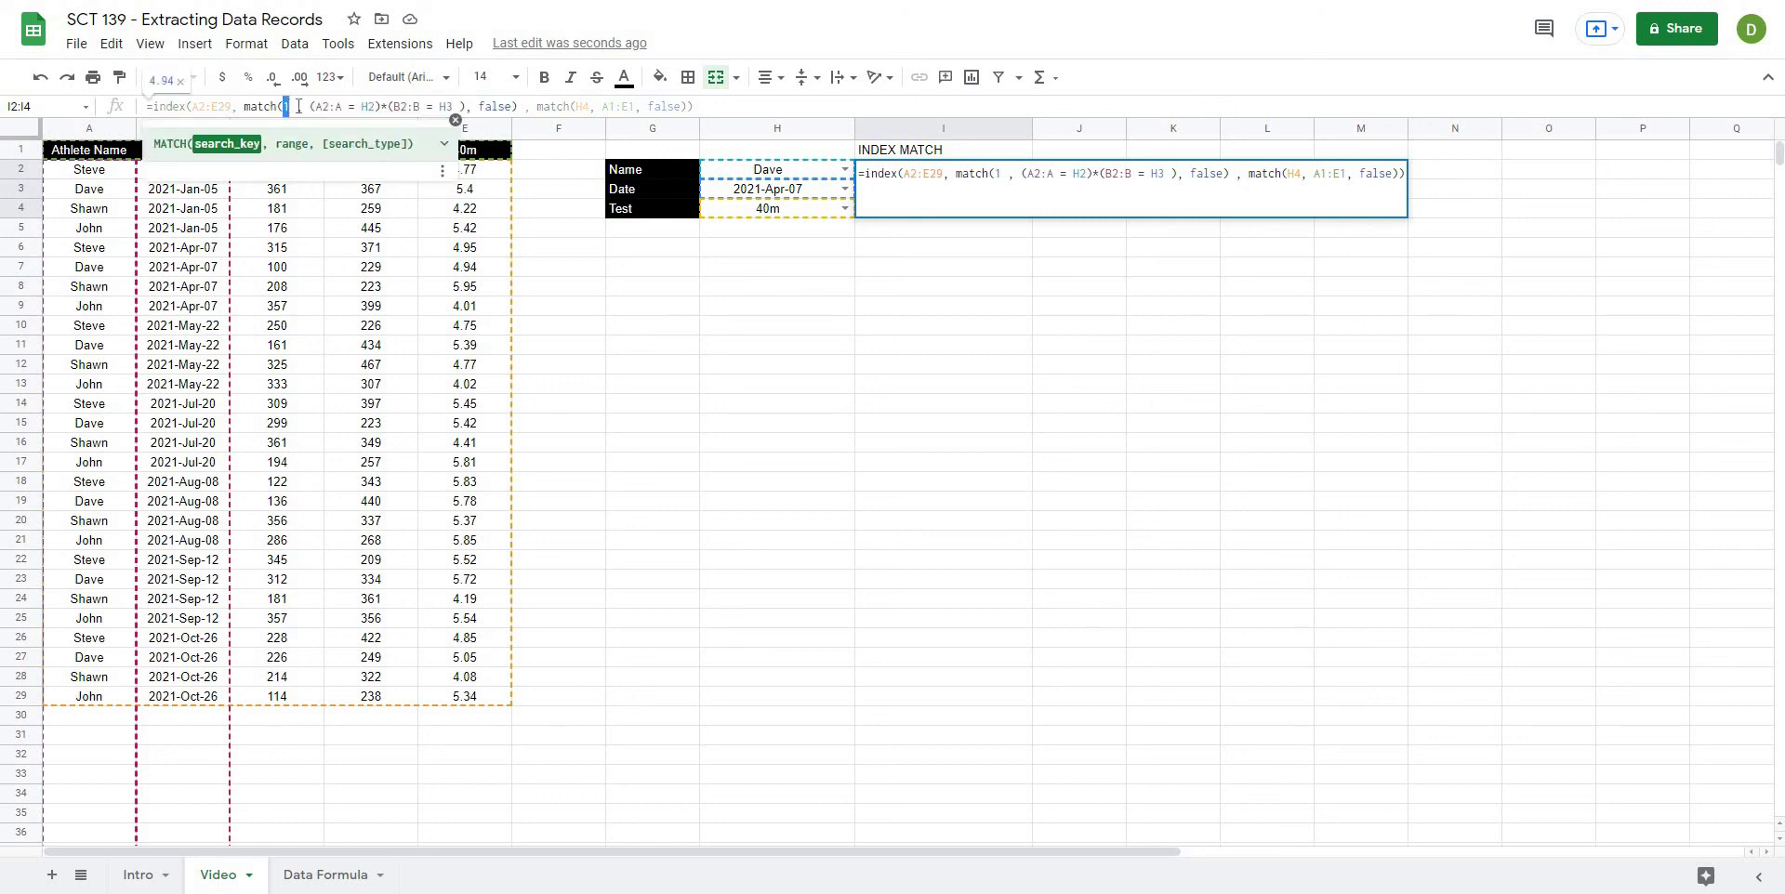
pyautogui.moveTo(315, 106); pyautogui.dragTo(380, 106)
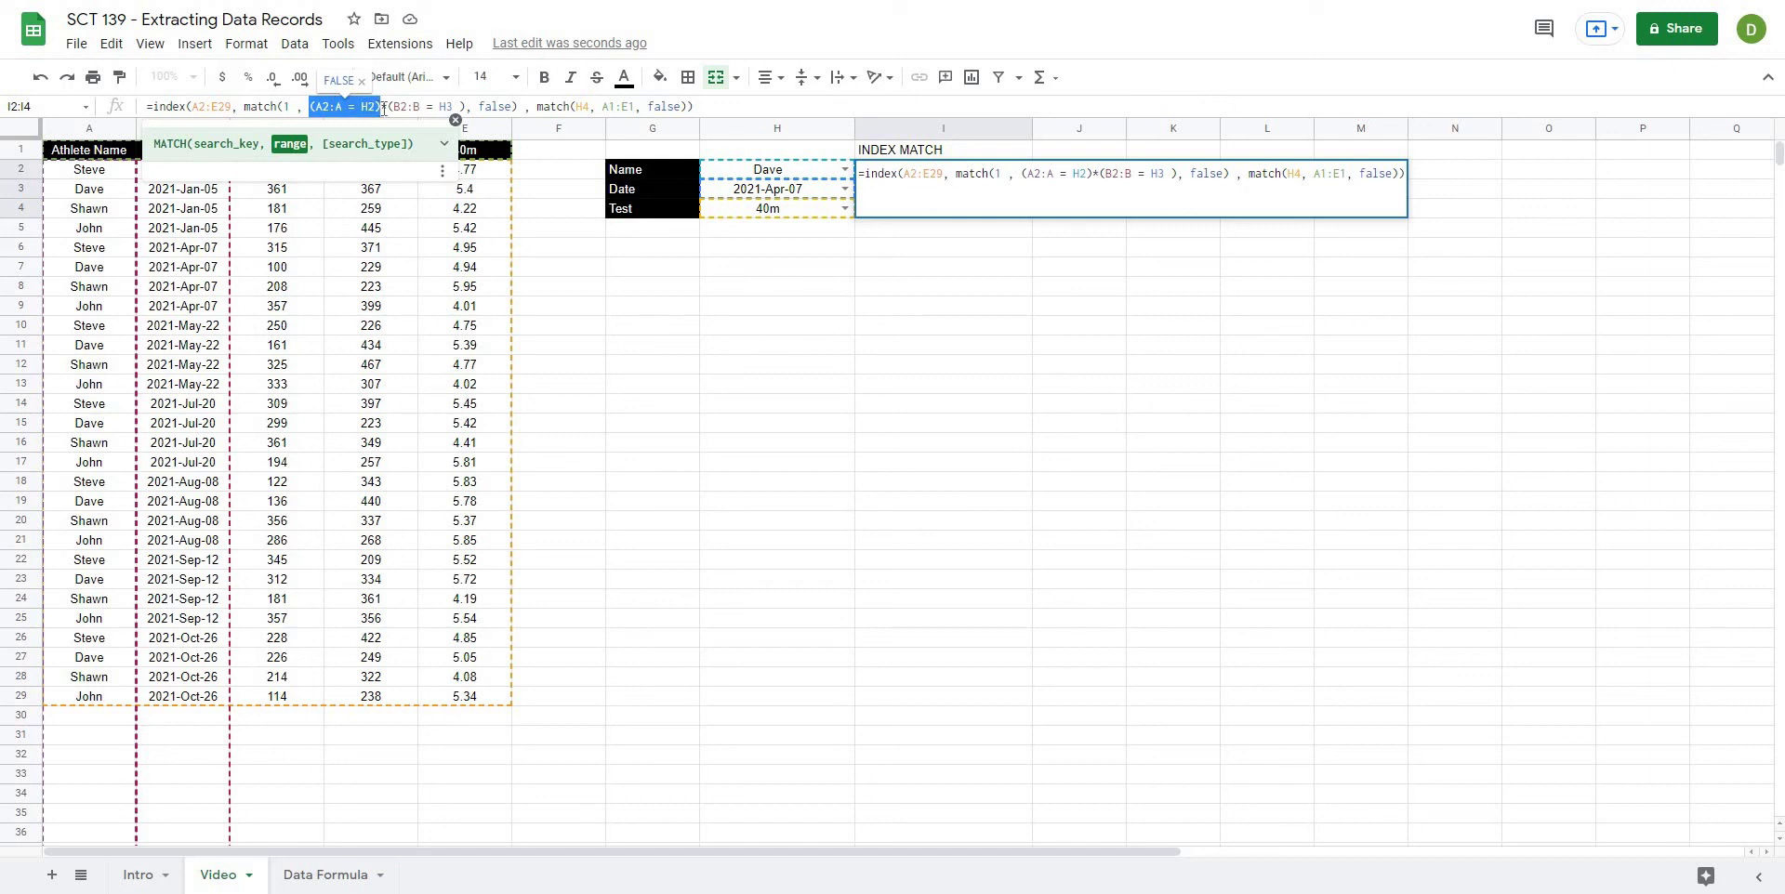
pyautogui.moveTo(390, 106); pyautogui.dragTo(419, 106)
pyautogui.click(438, 106)
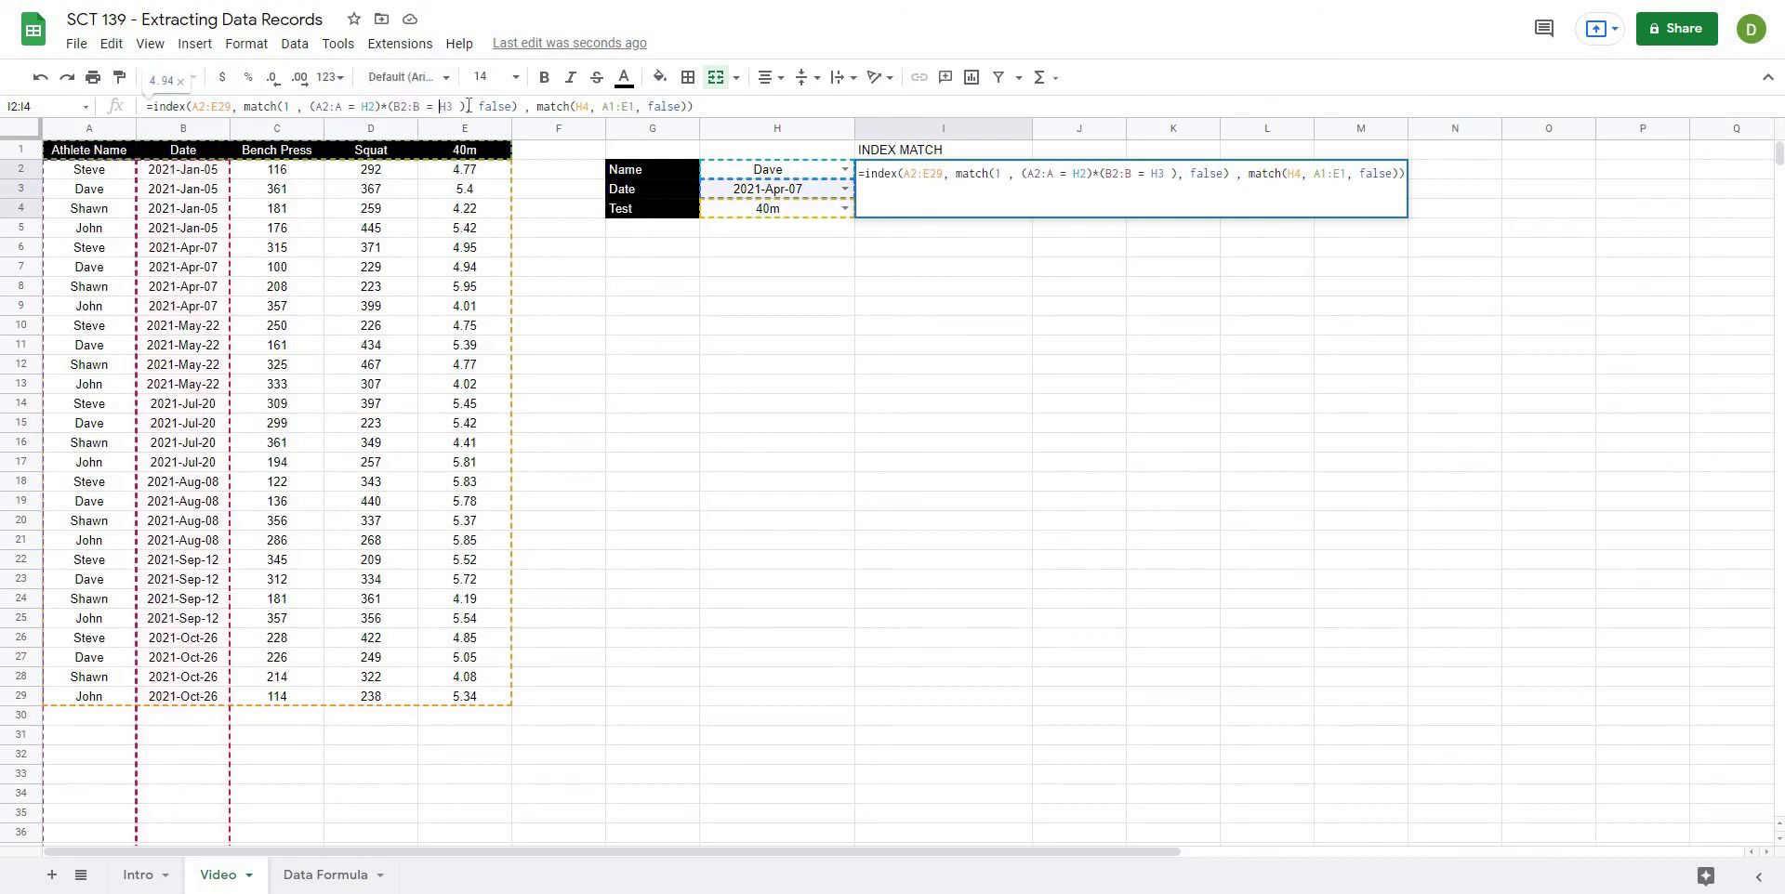
# Step: Review the column MATCH, which finds test H4 within headers A1:E1
pyautogui.click(537, 106)
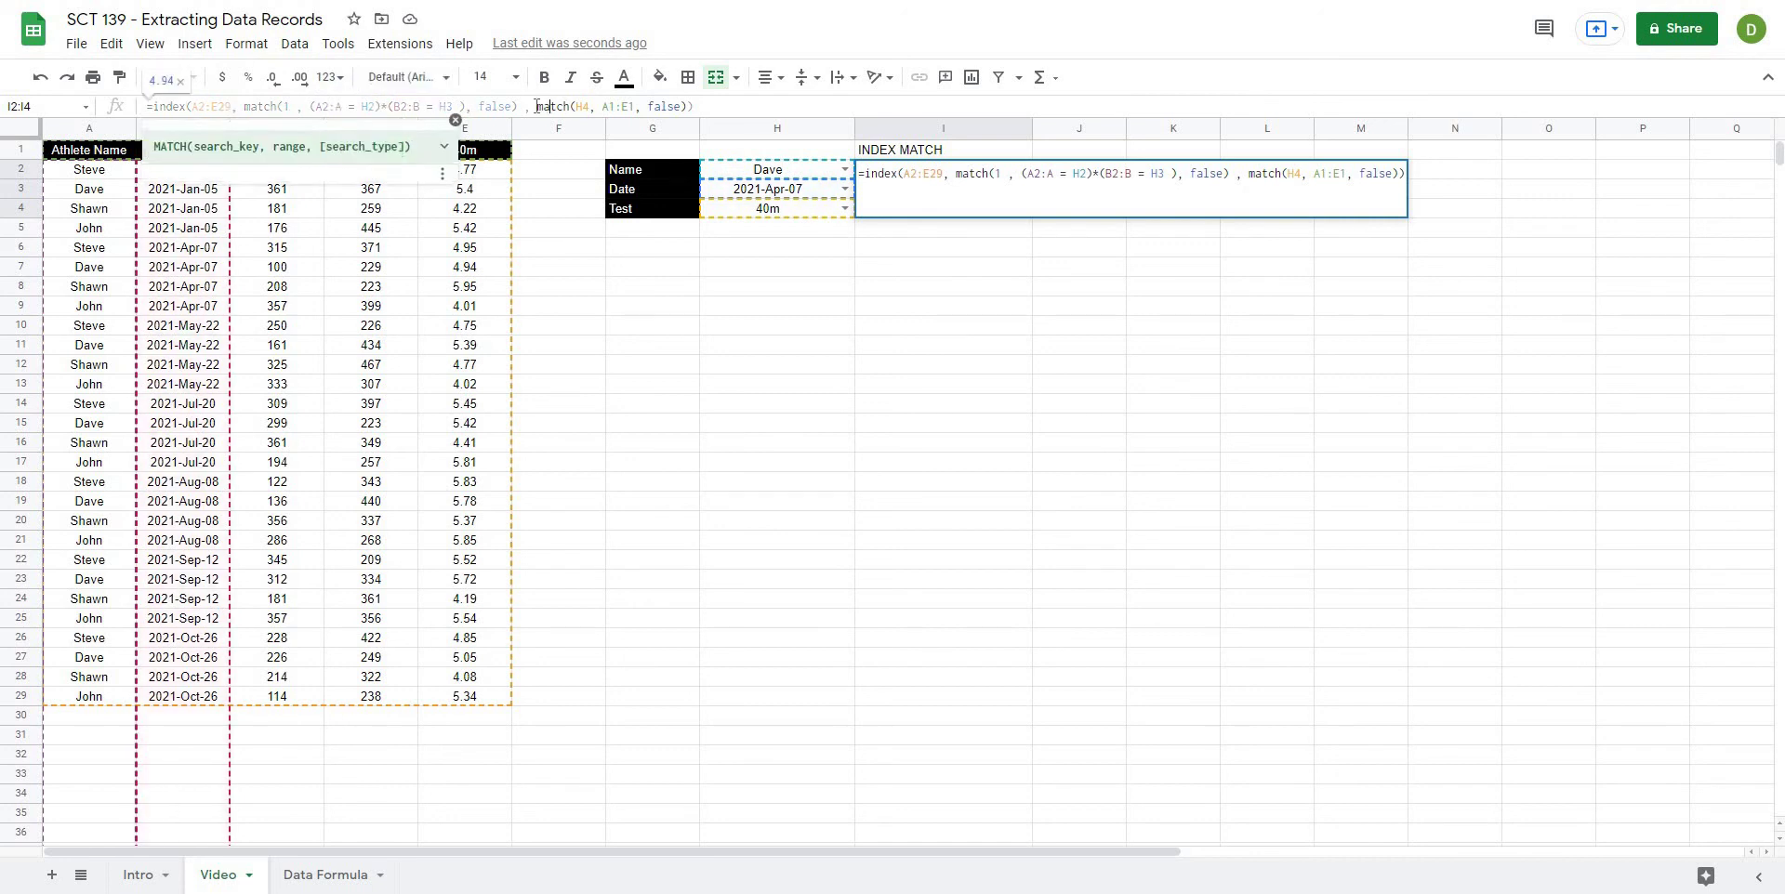
pyautogui.moveTo(537, 106); pyautogui.dragTo(689, 106)
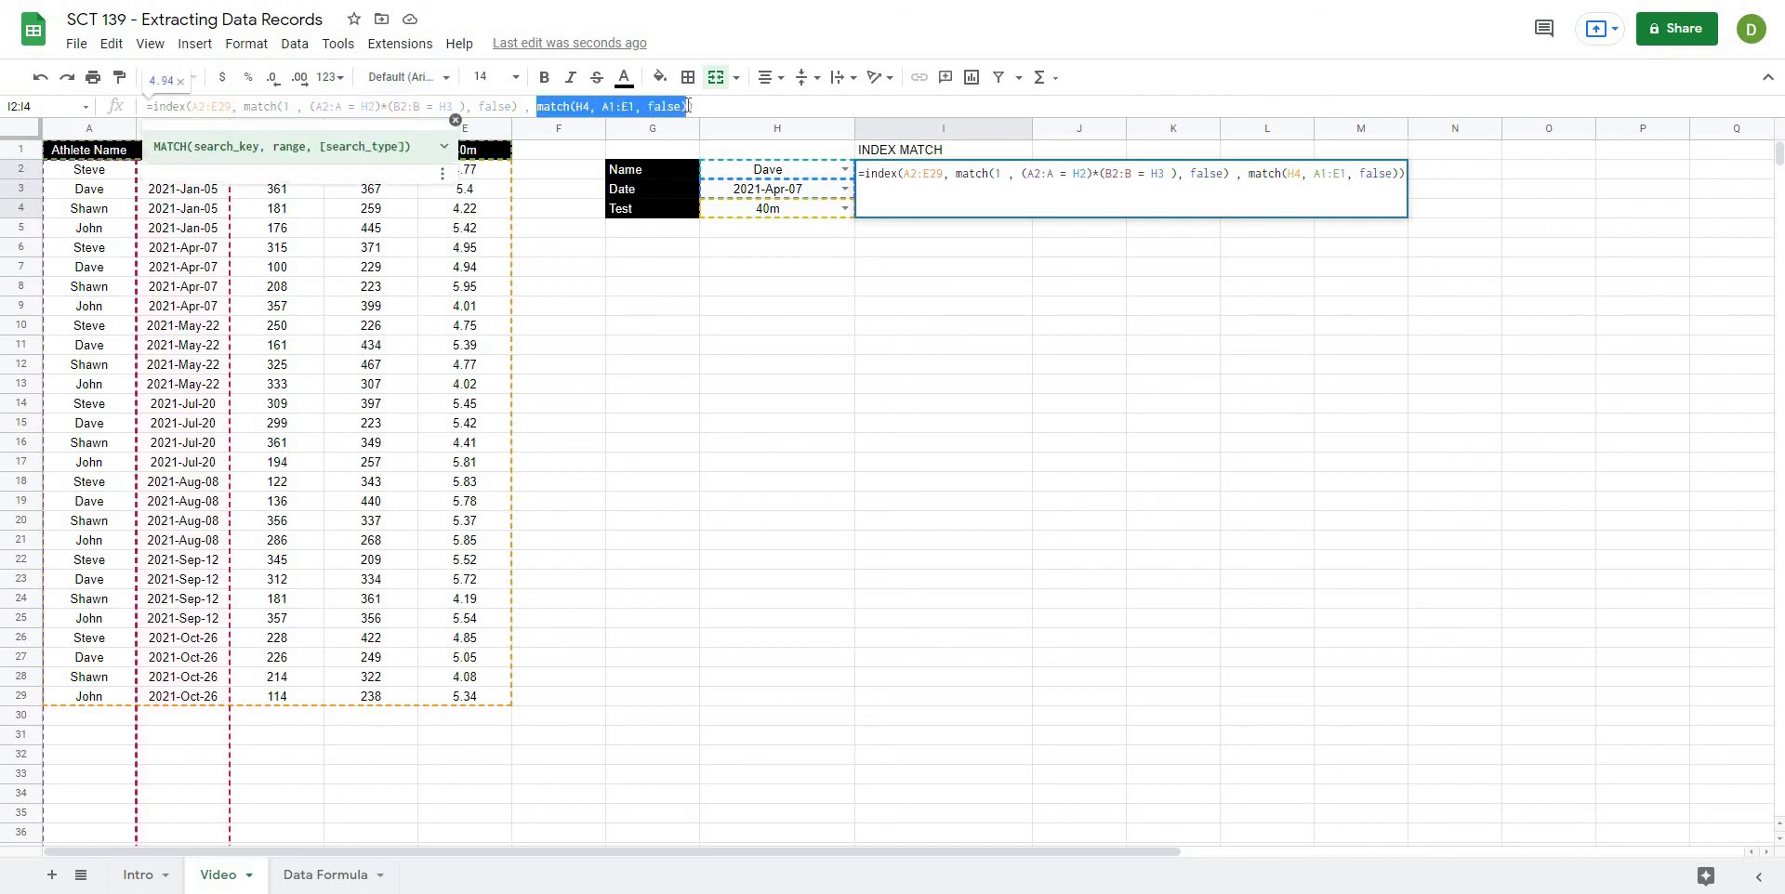
pyautogui.click(589, 106)
pyautogui.doubleClick(586, 106)
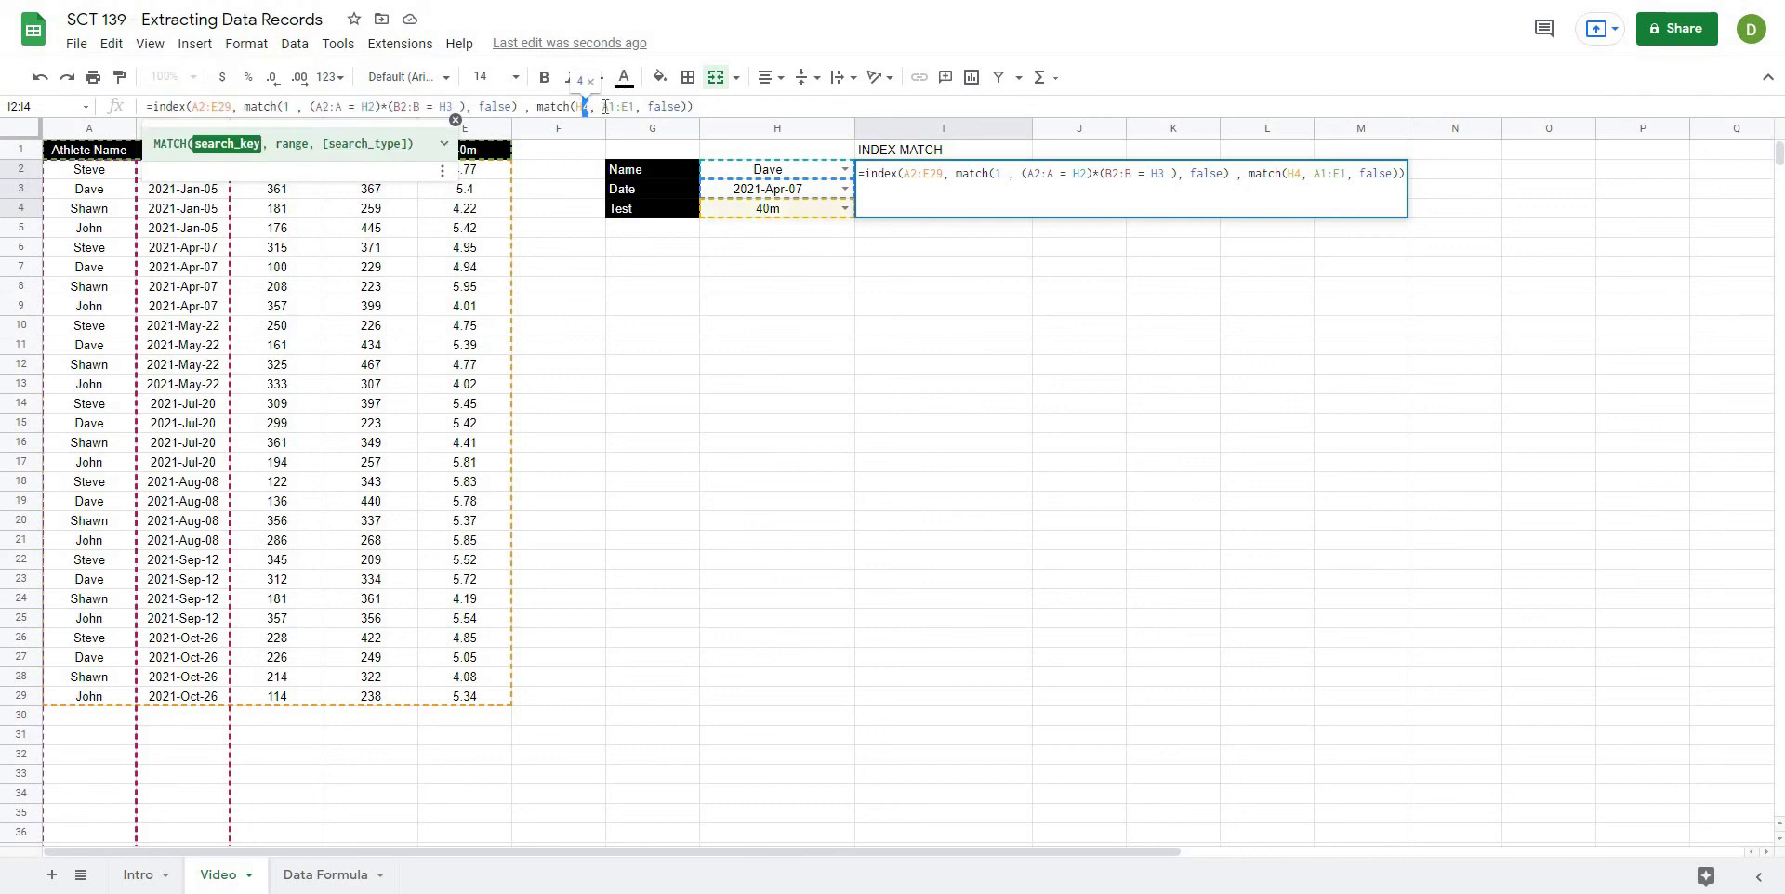
pyautogui.moveTo(602, 106); pyautogui.dragTo(633, 106)
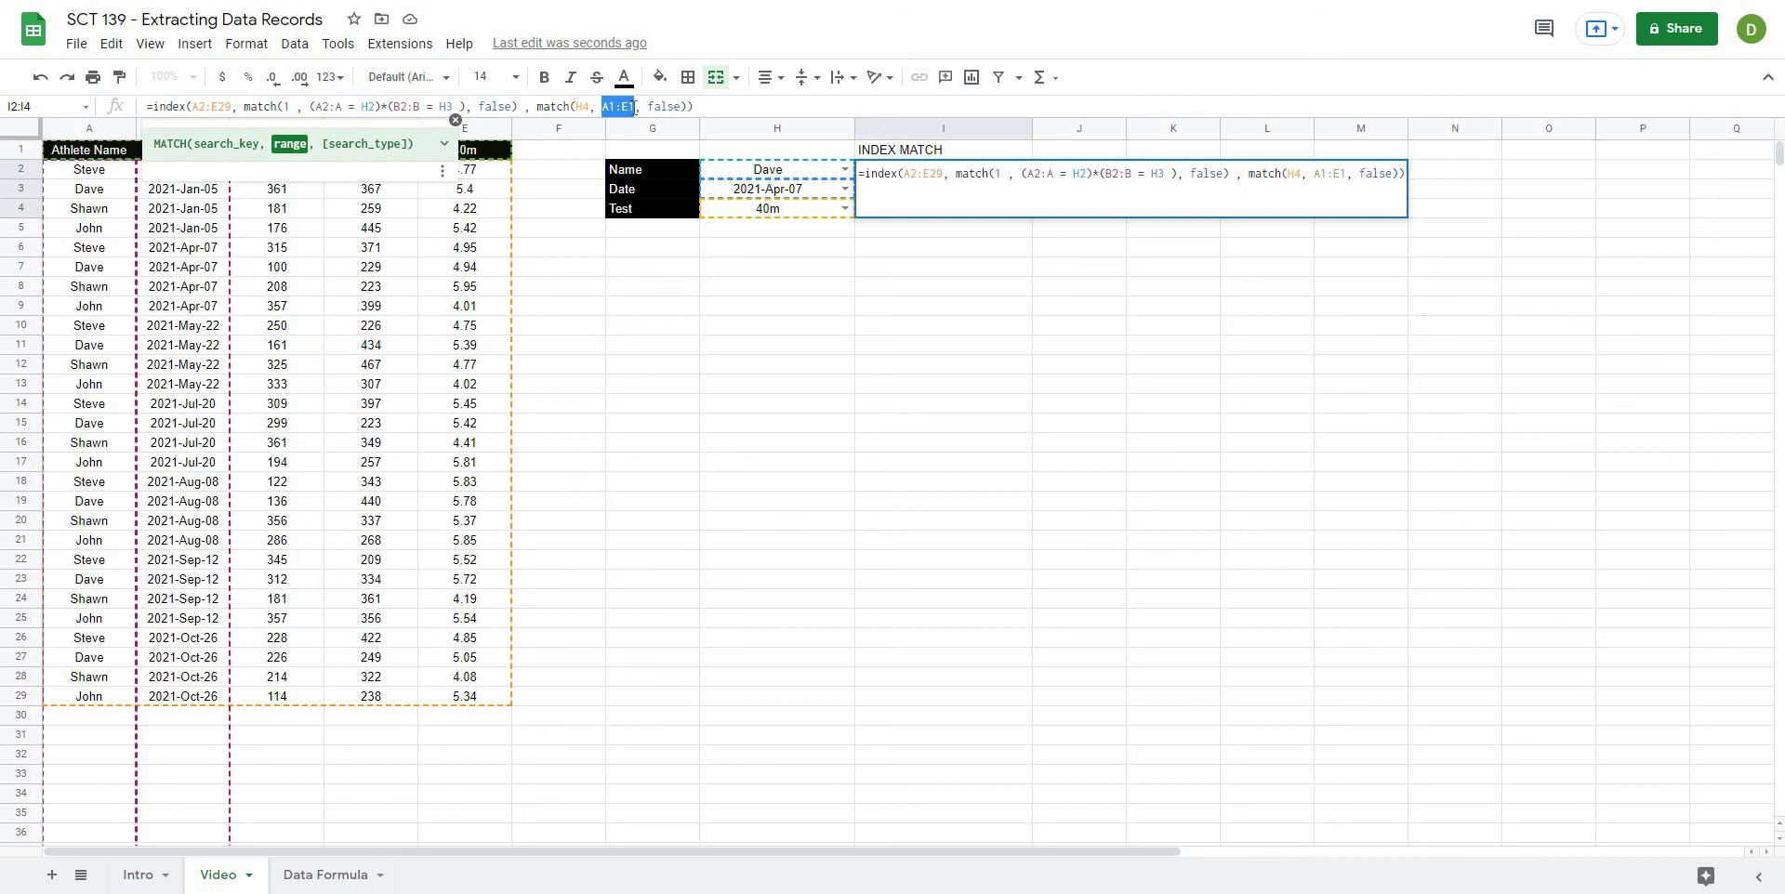
pyautogui.press('End')
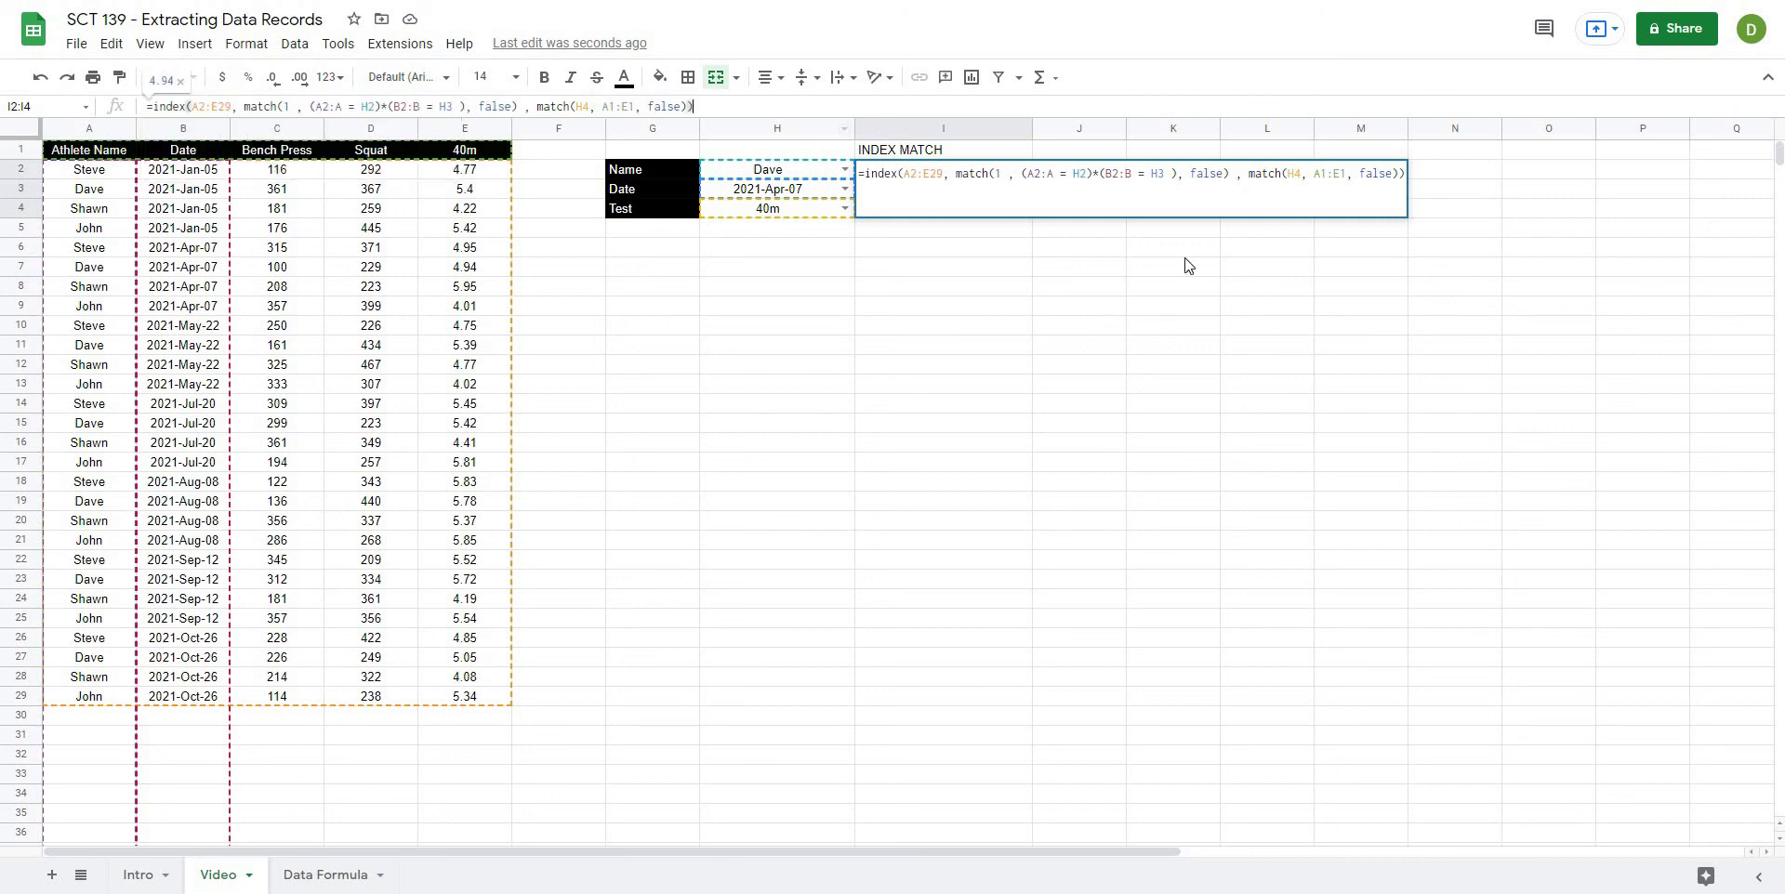
# Step: Leave the formula unchanged and reselect I2, which shows 4.94 for Dave
pyautogui.click(1111, 299)
pyautogui.click(885, 200)
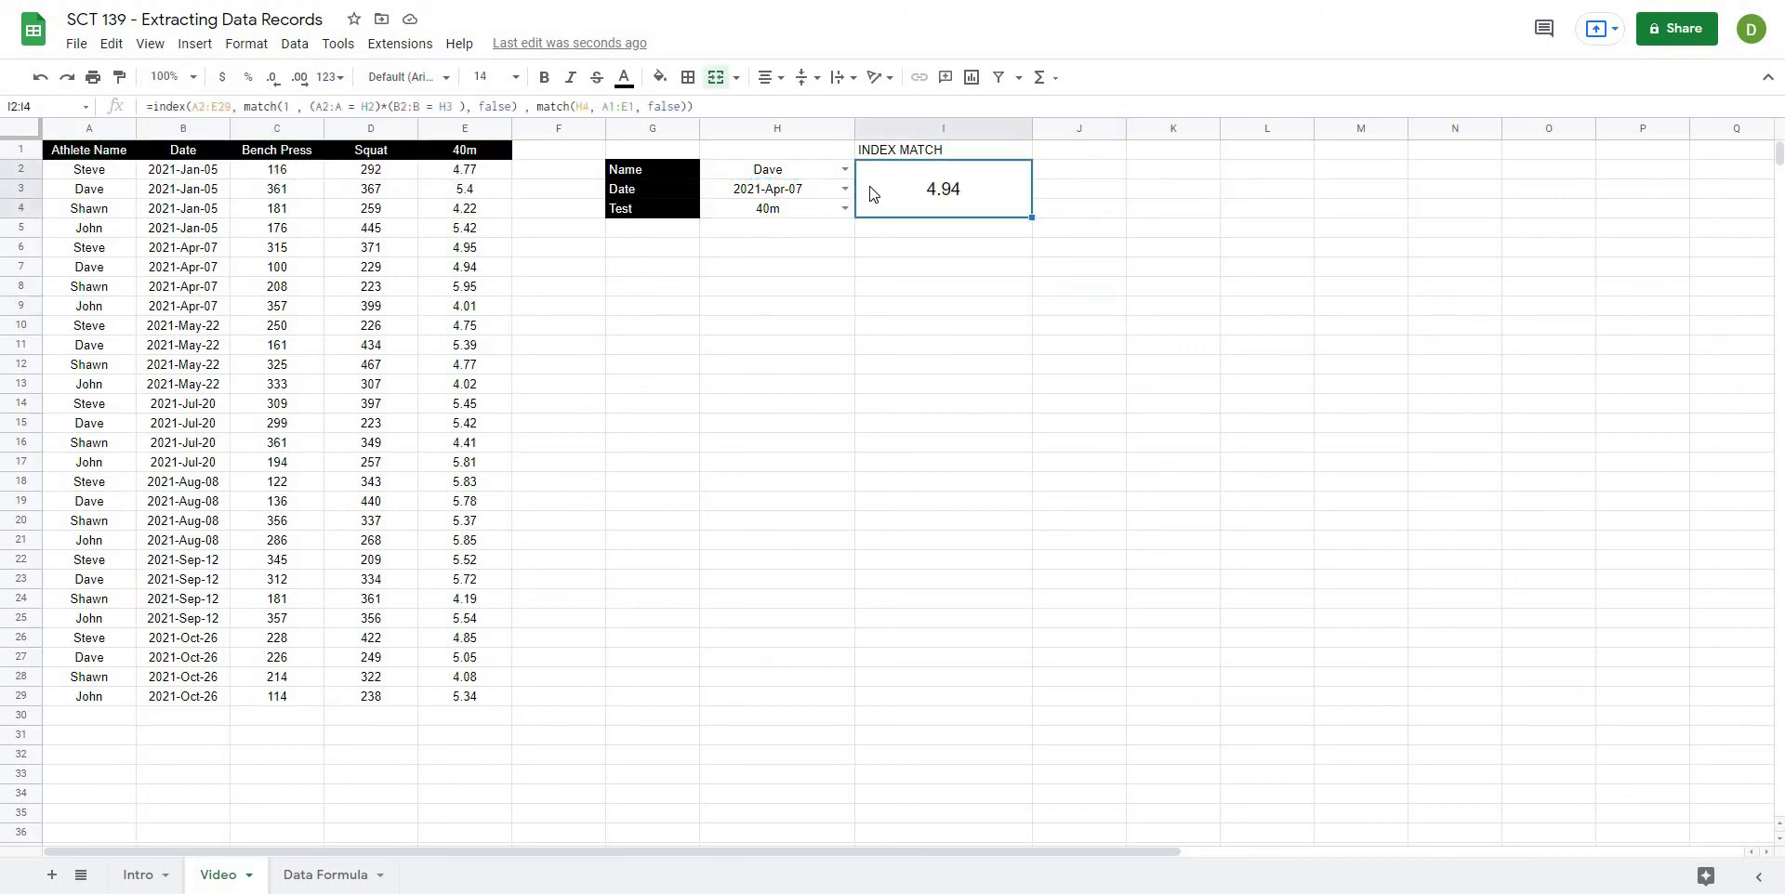